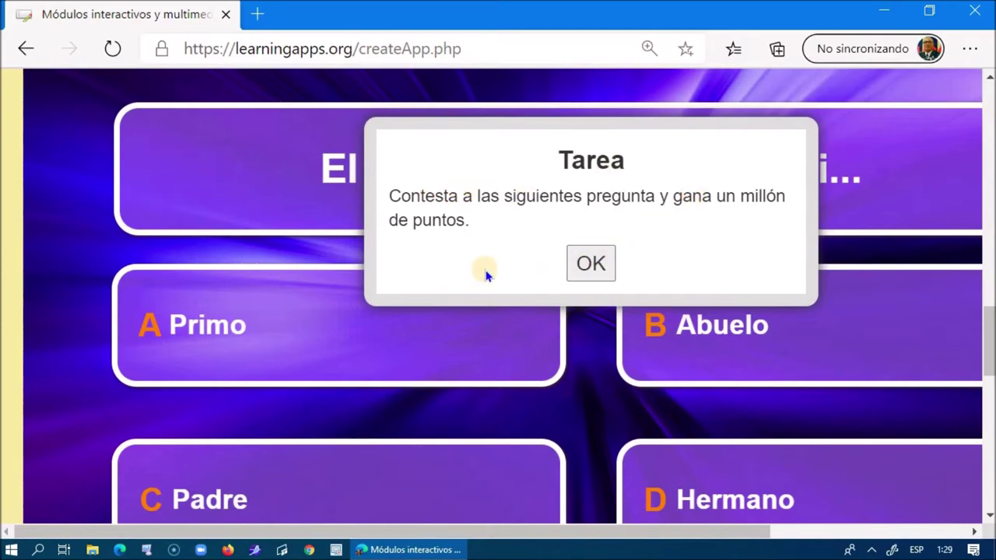
- Start creating a new application from the ¿Quieres ser millonario? template
scroll(594, 292, "up", 6)
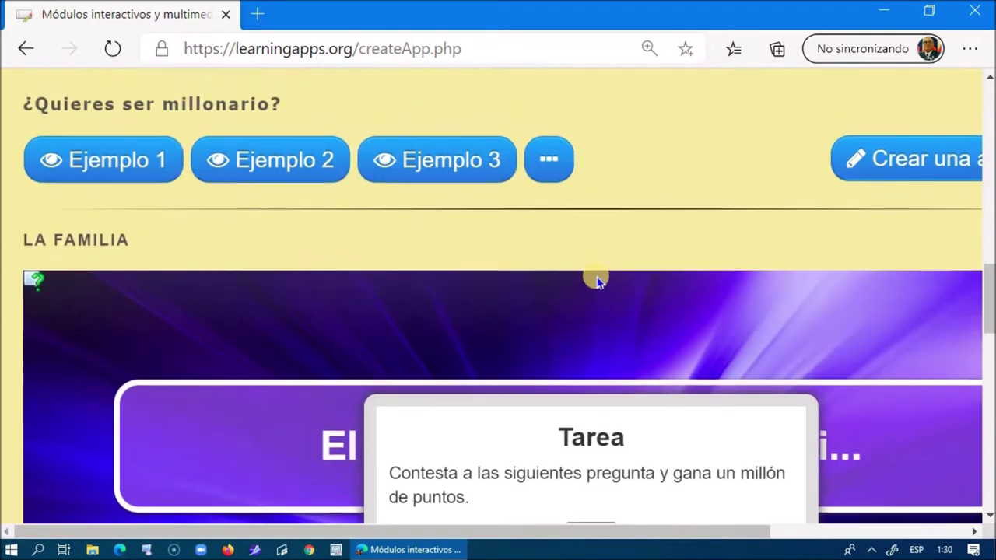
left_click_drag(731, 542, 933, 531)
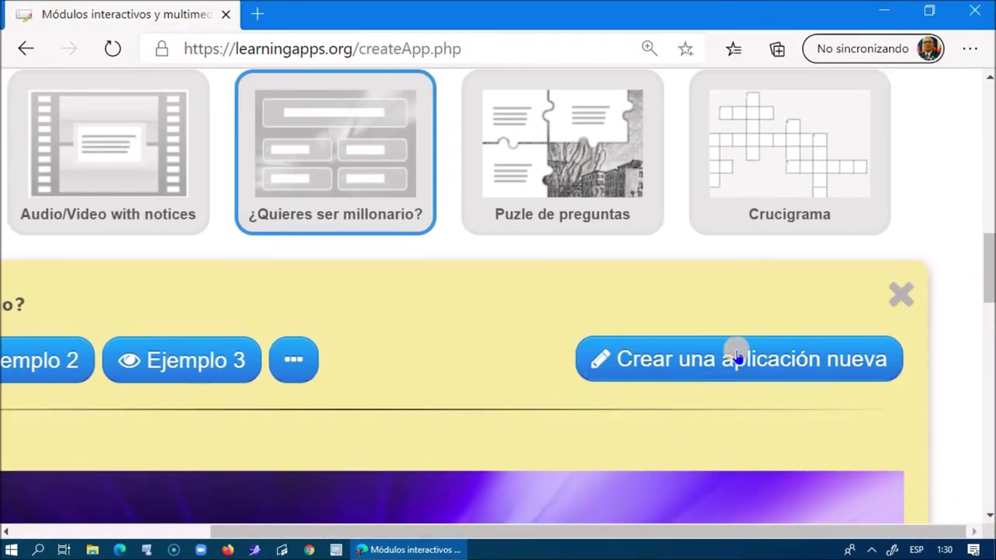
left_click(656, 358)
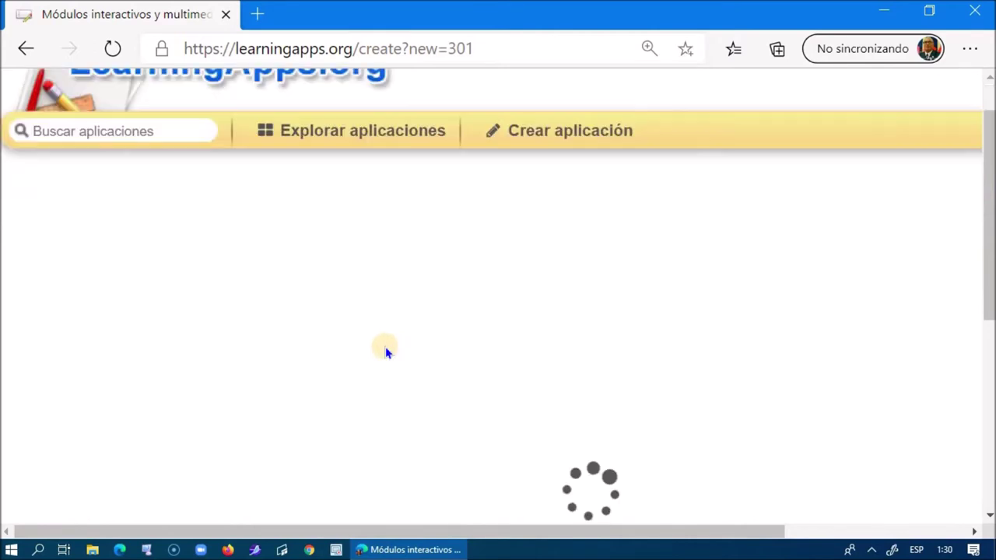
- Replace the application's placeholder title with "Herramientas Digitales"
left_click(176, 317)
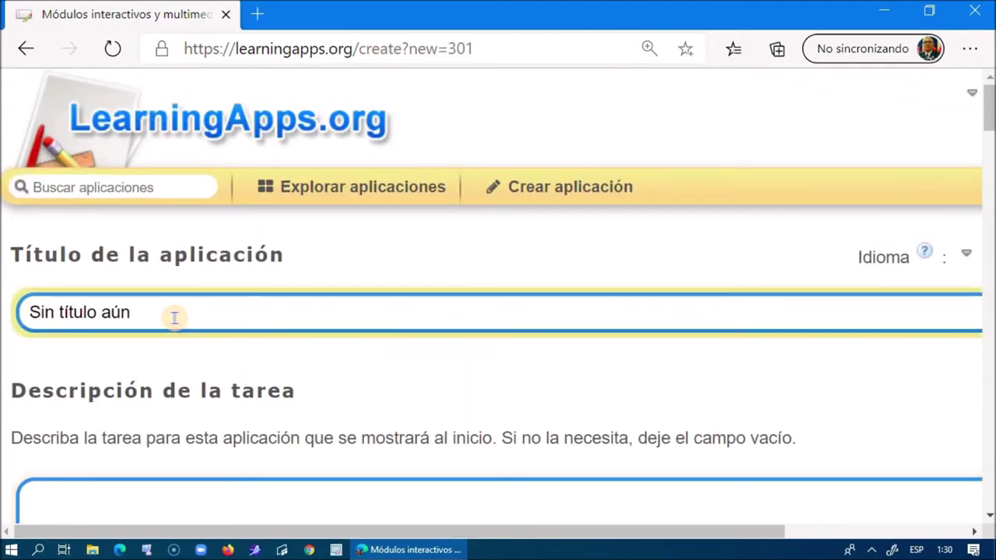
key("BackSpace")
key("BackSpace")
key("BackSpace")
key("BackSpace")
key("BackSpace")
key("BackSpace")
key("BackSpace")
key("BackSpace")
key("BackSpace")
key("BackSpace")
key("BackSpace")
key("BackSpace")
key("BackSpace")
key("BackSpace")
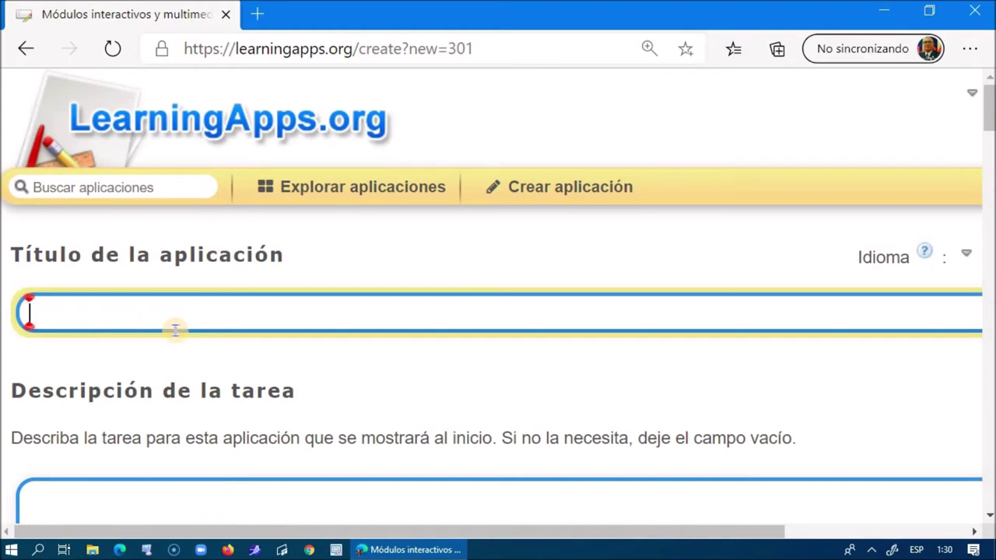
type("Herrami")
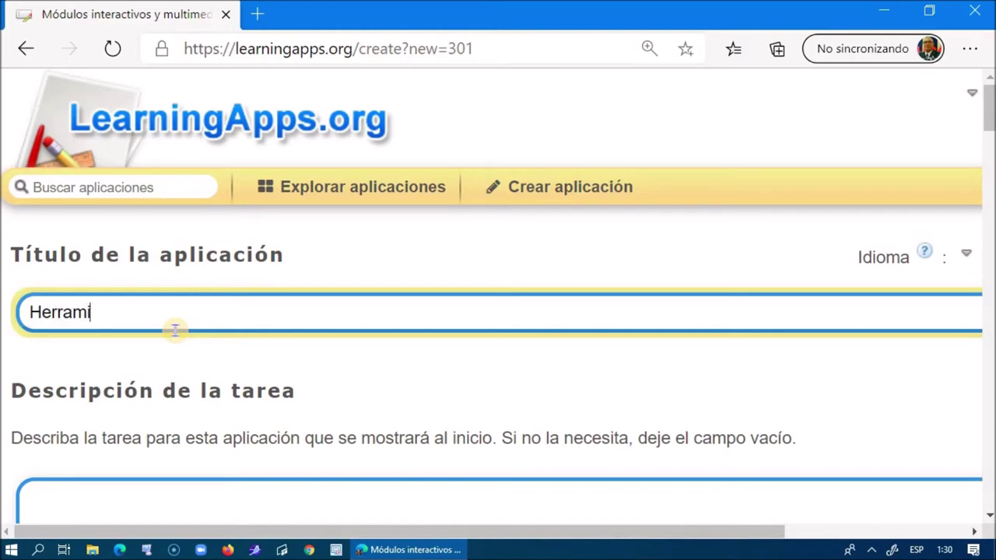
type("entas di")
key("BackSpace")
type("di")
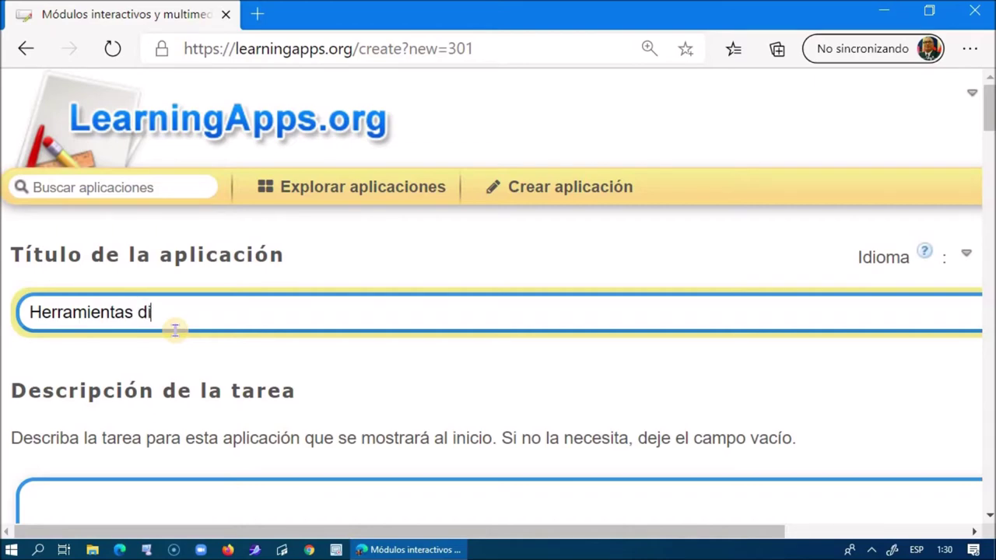
type("gitales")
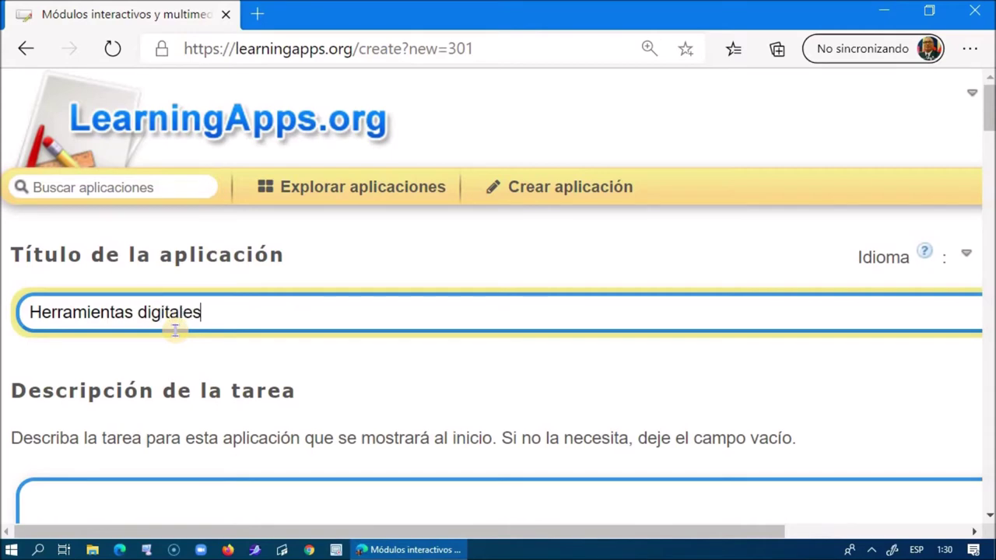
key("BackSpace")
key("BackSpace")
key("BackSpace")
key("BackSpace")
key("BackSpace")
key("BackSpace")
type("Digitales")
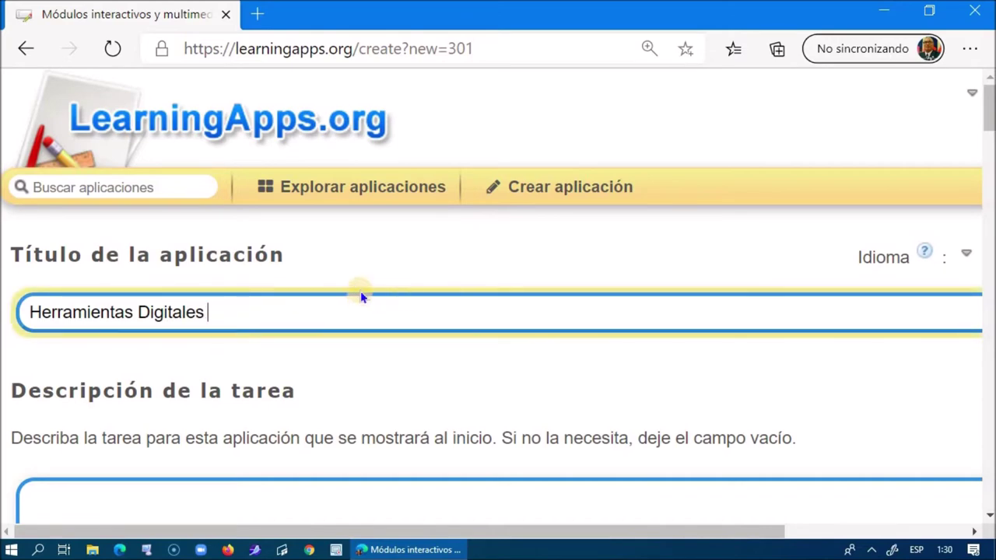
- Enter "Trello" as the question in the Muy fácil (500) section, leaving the task description empty
scroll(362, 292, "down", 1)
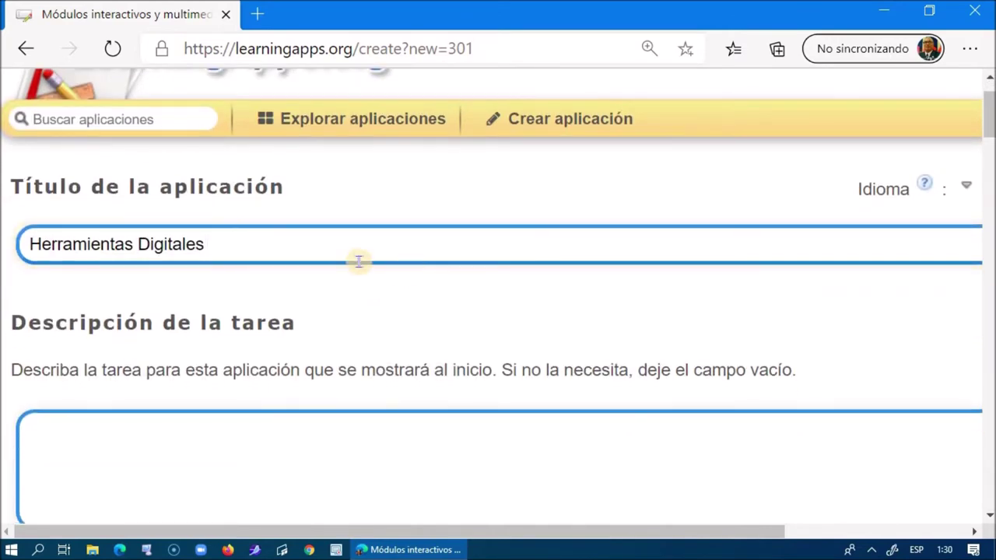
scroll(358, 268, "down", 2)
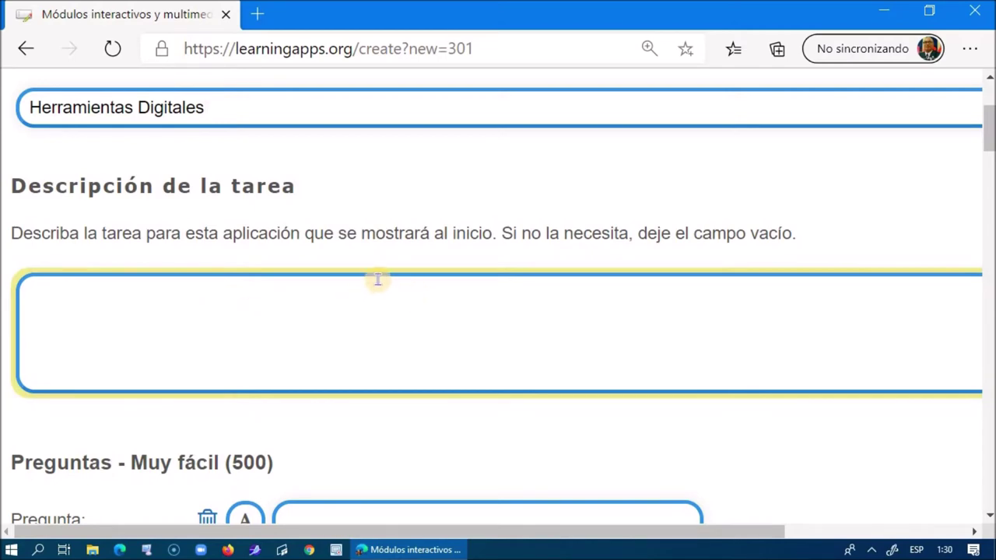
scroll(378, 282, "down", 3)
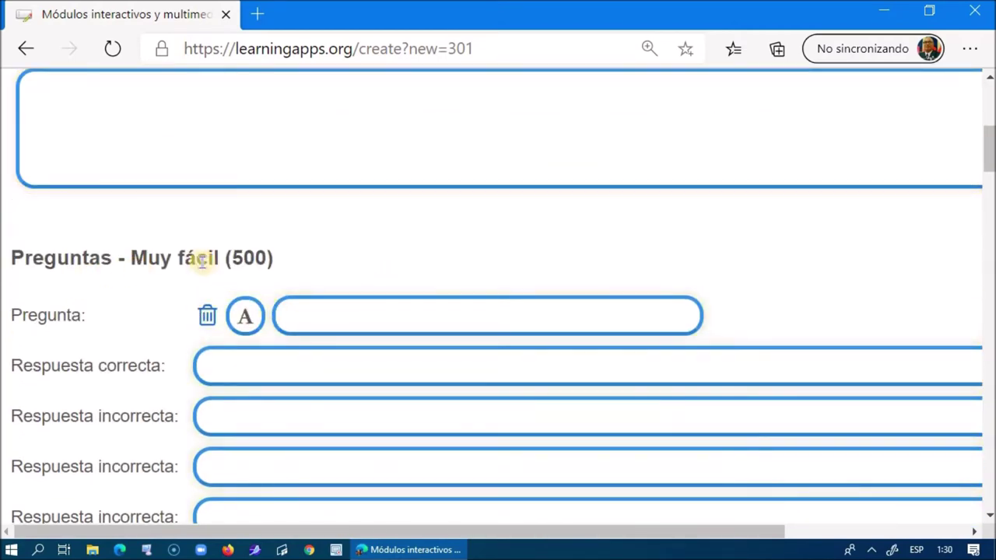
left_click(326, 315)
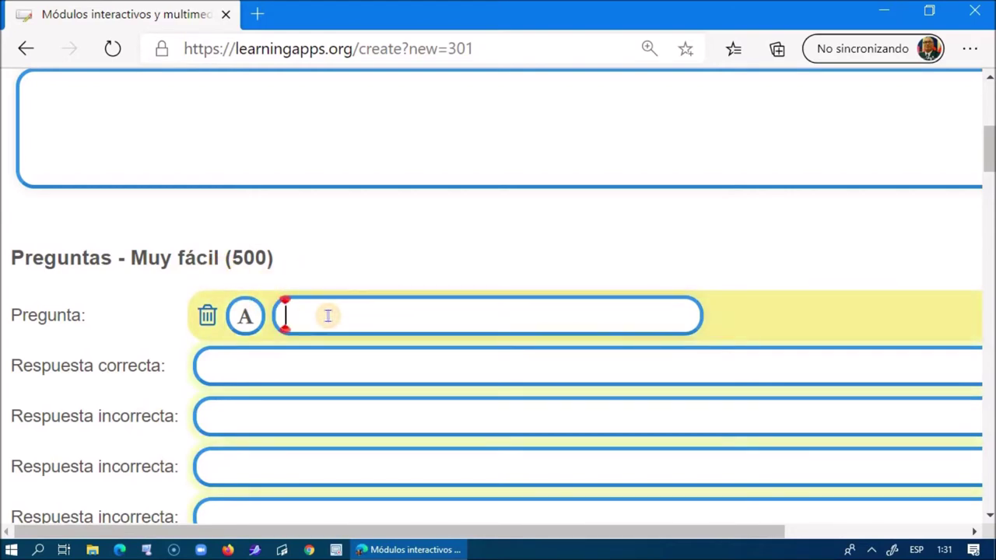
type("Trello")
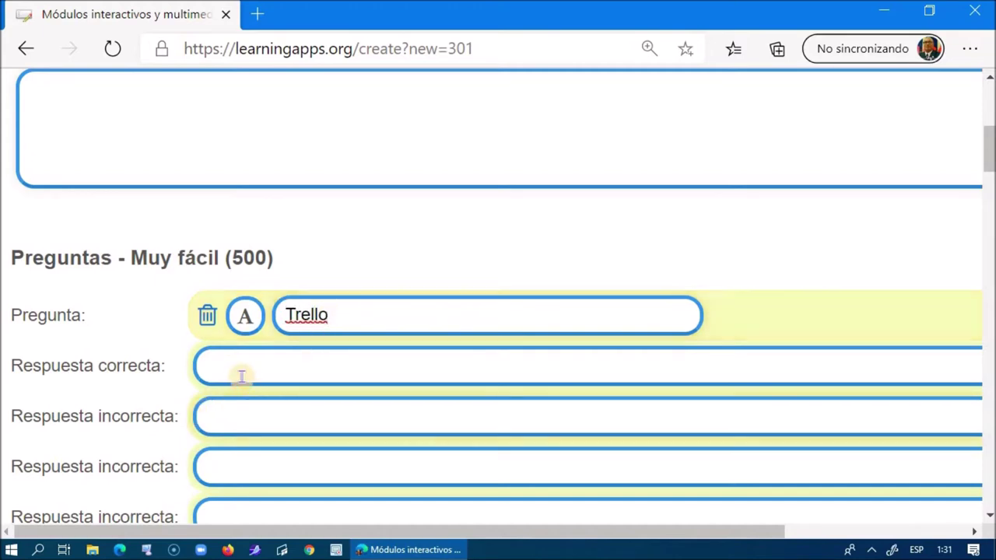
- Enter "Un software que nos permite la gestión de proyectos" as the Trello question's correct answer, correcting any misspelled words
left_click(251, 364)
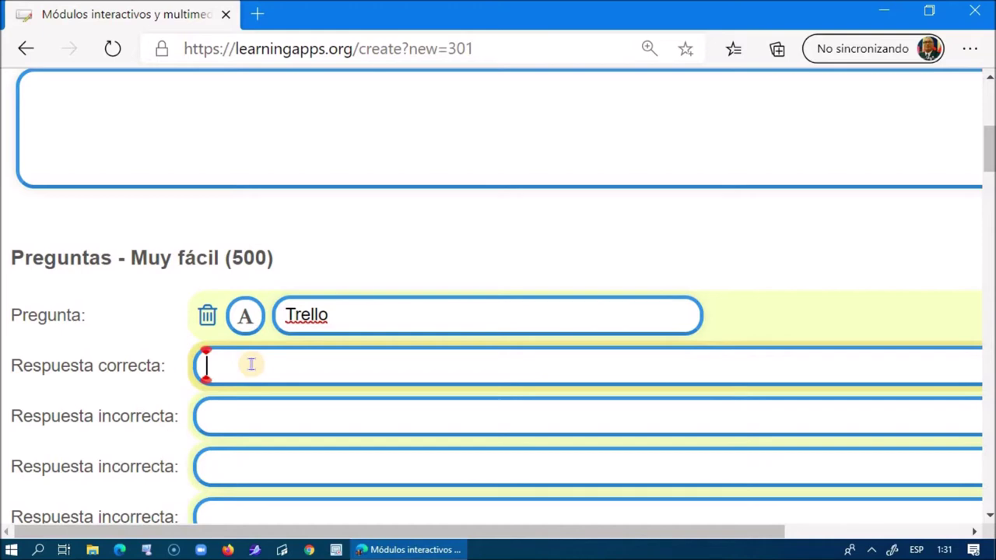
type("Un software ")
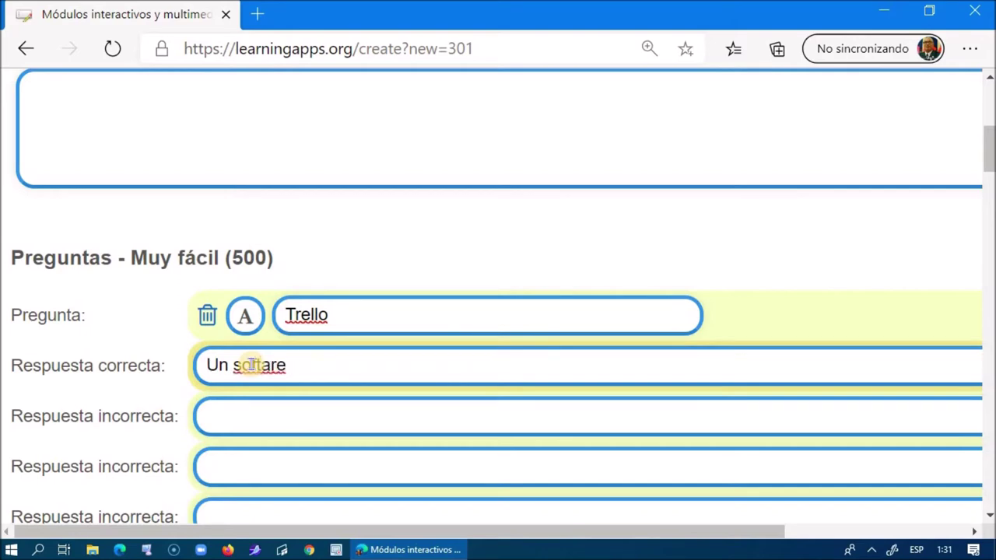
type("qu nos per")
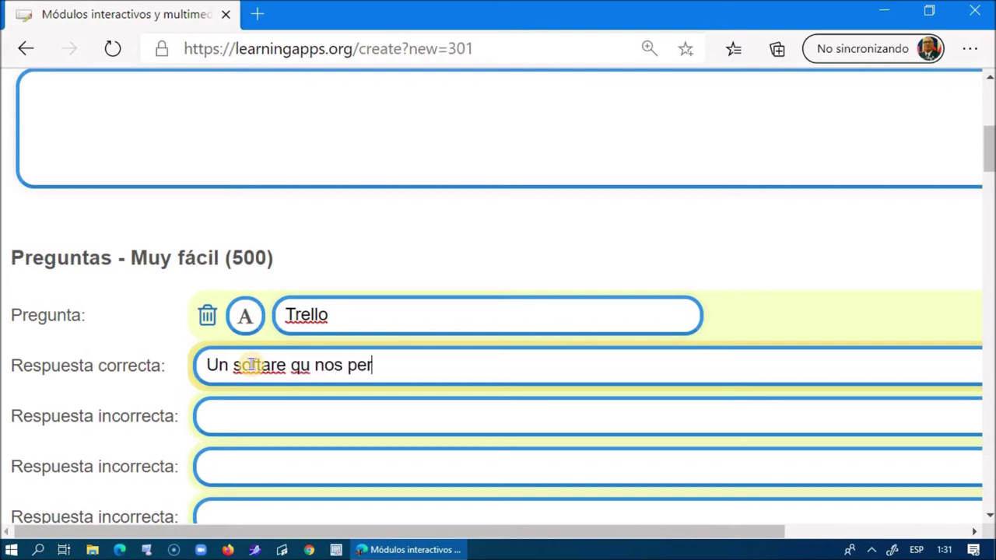
type("mite la ")
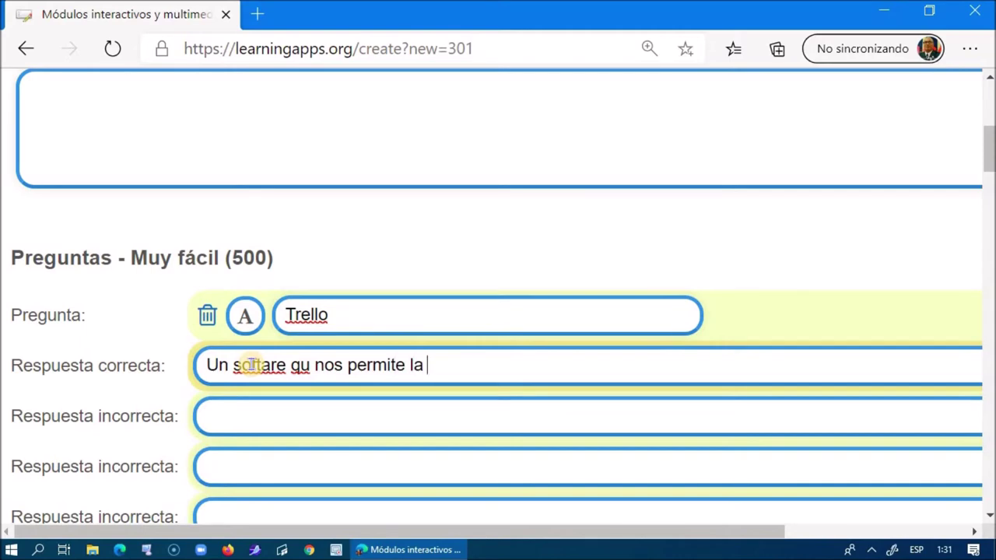
type("gestión de p")
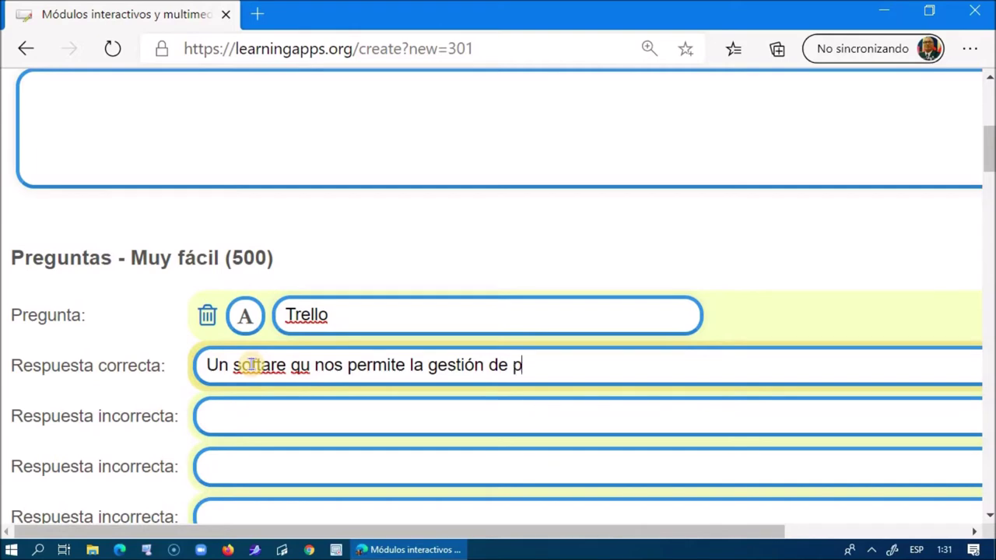
type("royectos")
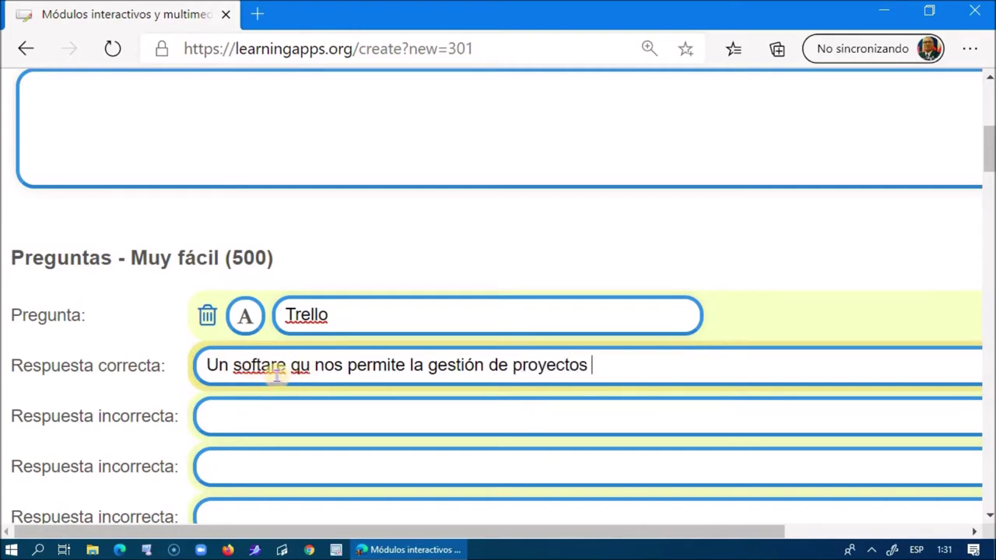
right_click(255, 365)
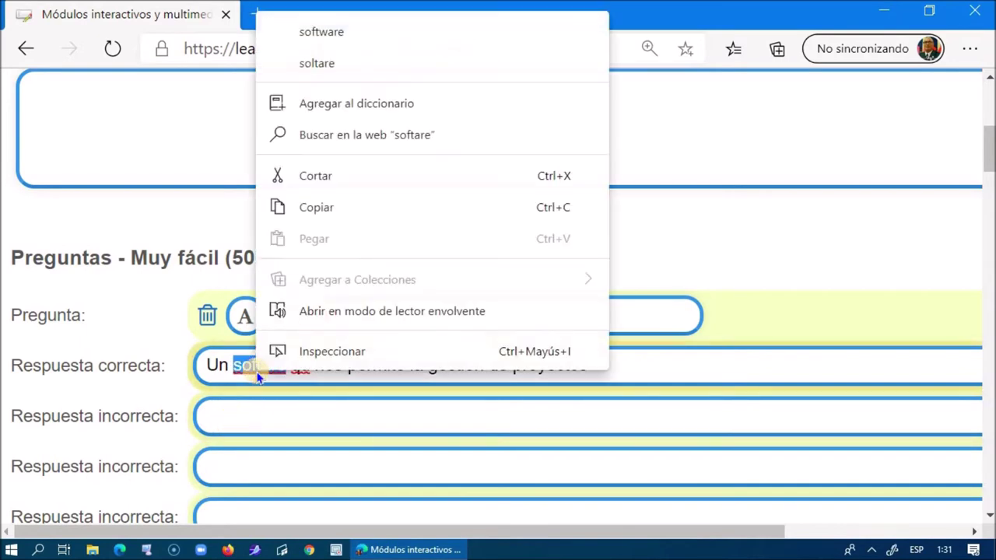
left_click(327, 33)
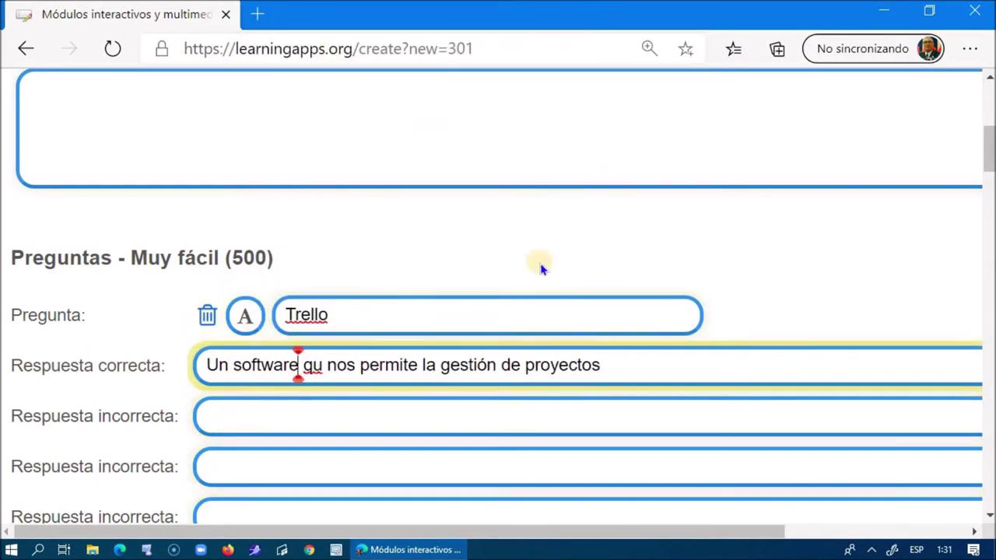
left_click(322, 364)
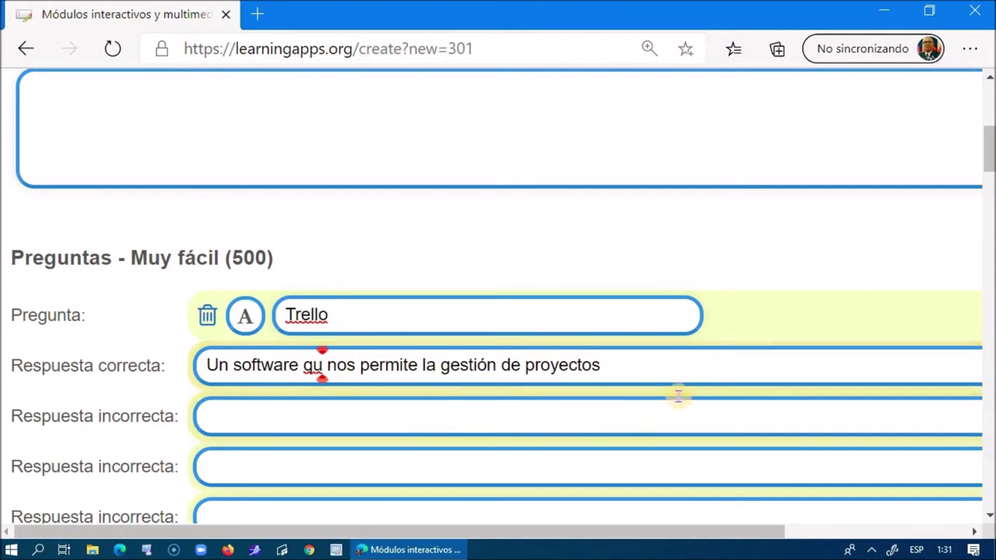
type("e")
left_click(671, 372)
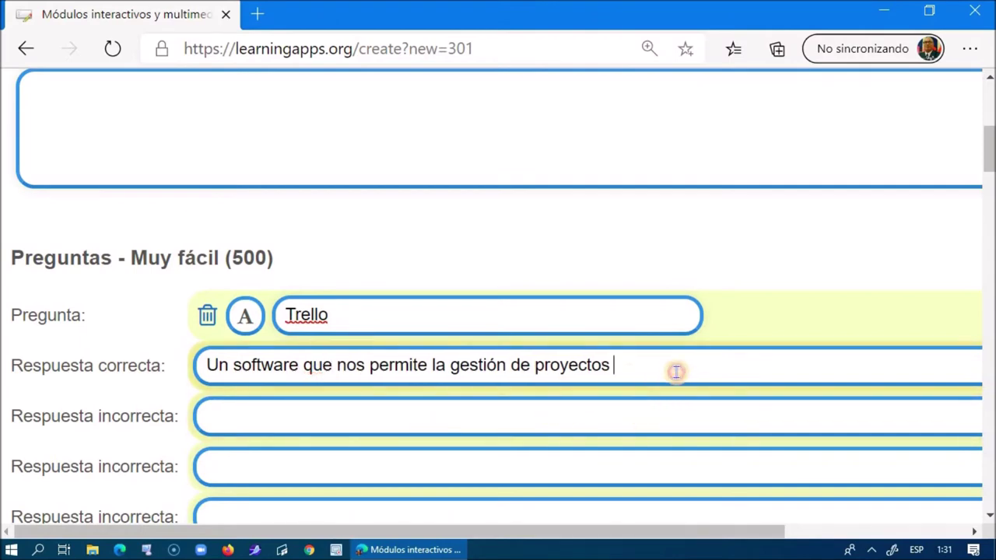
- Enter "Es una herramienta que nos permite grabar videos tutoriales" as the Trello question's first incorrect answer
scroll(404, 391, "down", 2)
left_click(259, 280)
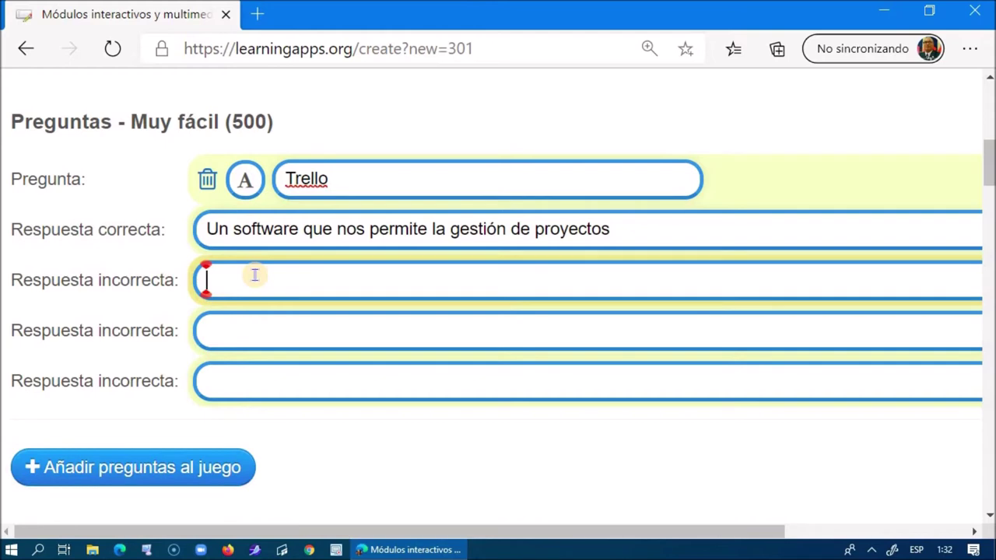
type("Es una ")
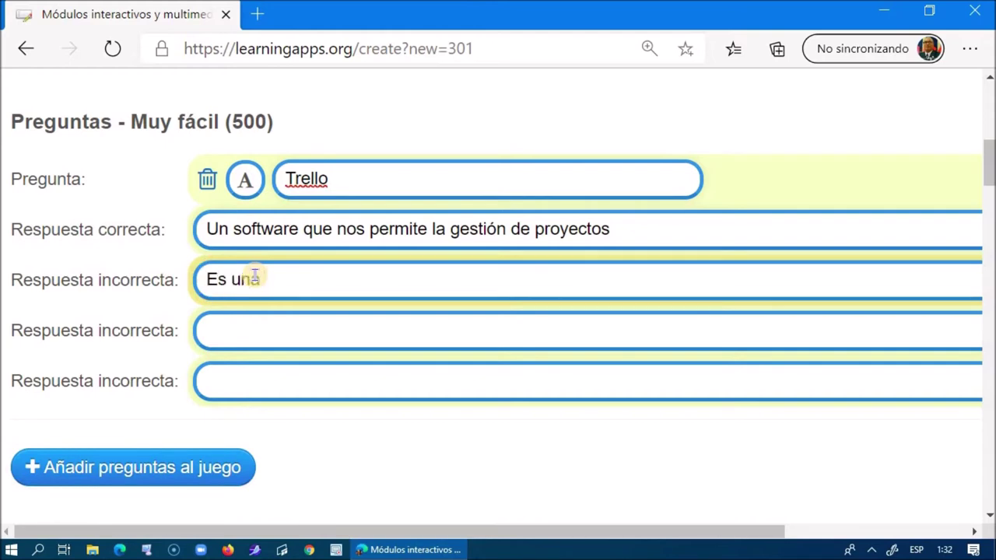
type("herramienta")
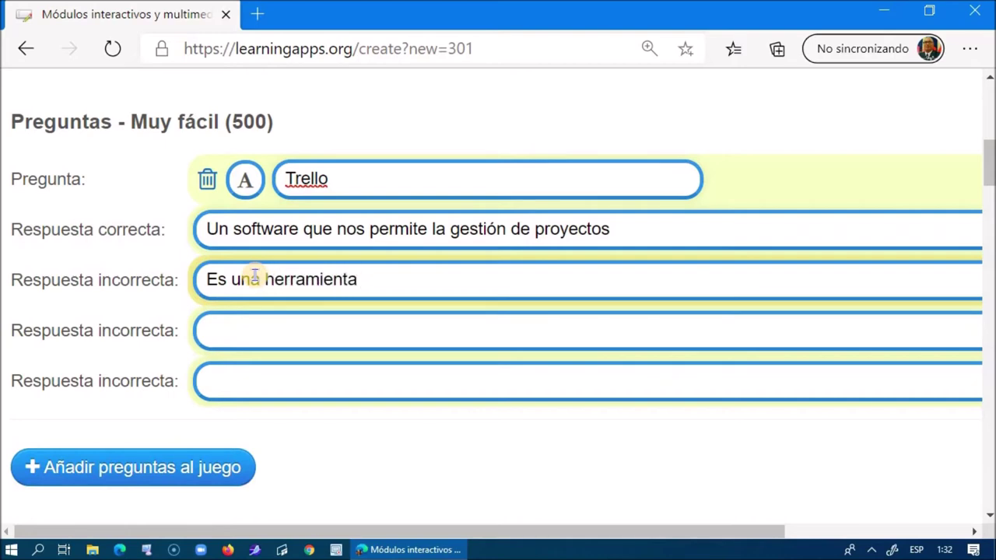
type(" que nos permite grabar vi")
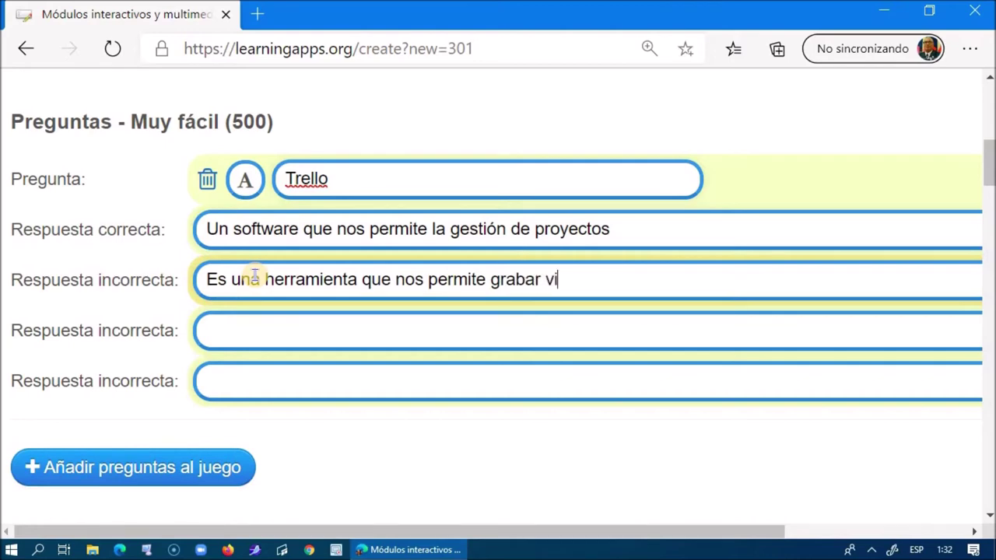
type("deos tu")
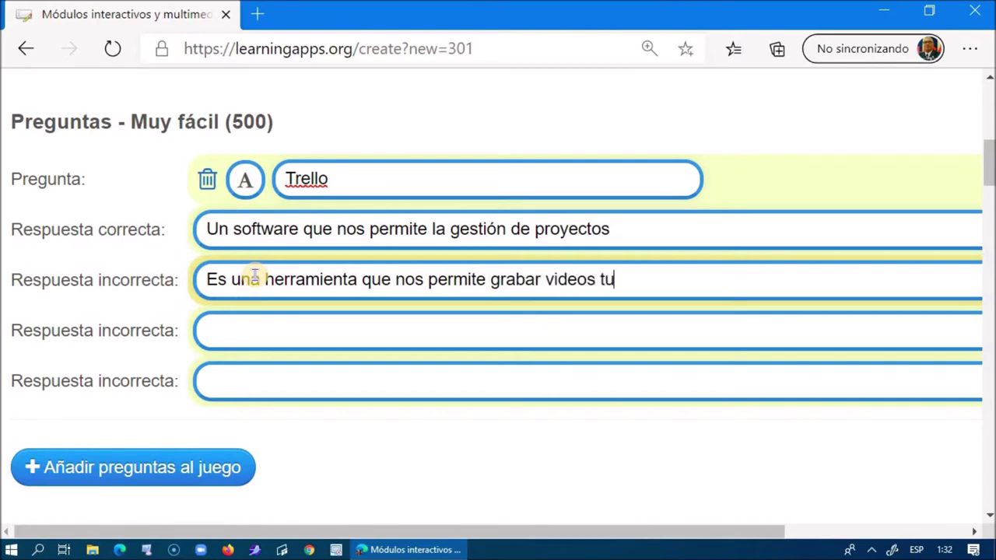
type("toriales")
- Enter "Herramienta que nos permite crear pruebas interactivas" as the Trello question's second incorrect answer
left_click(251, 335)
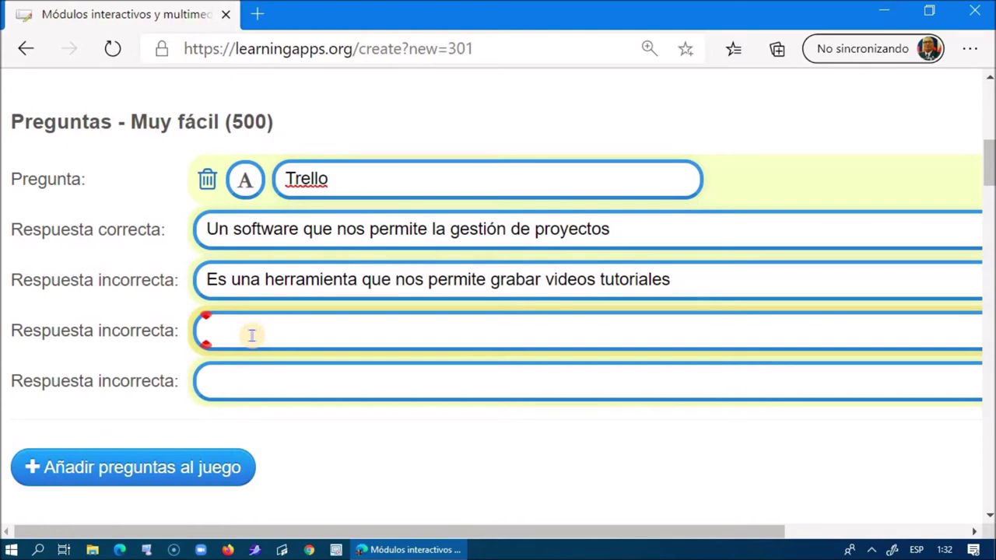
type("Herramienta")
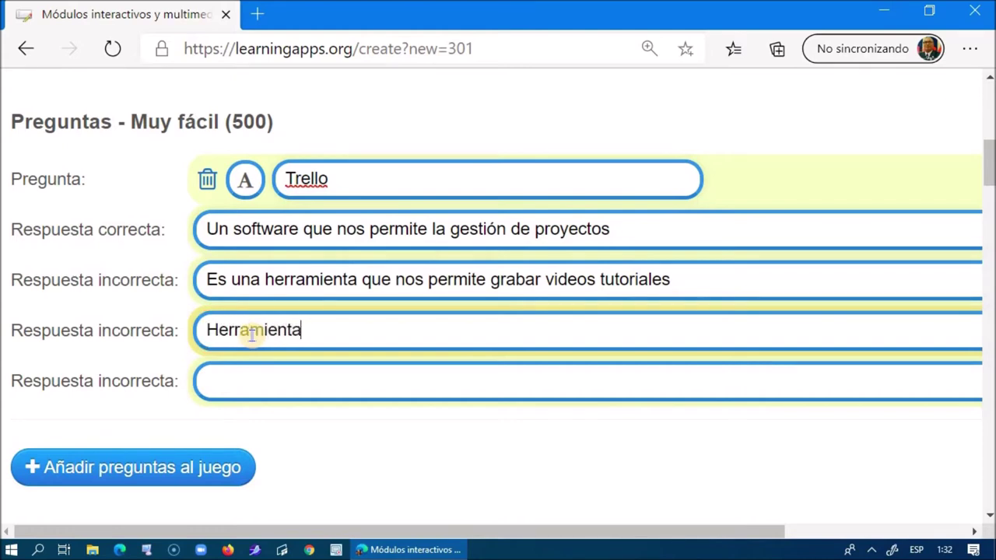
type(" que nos permit")
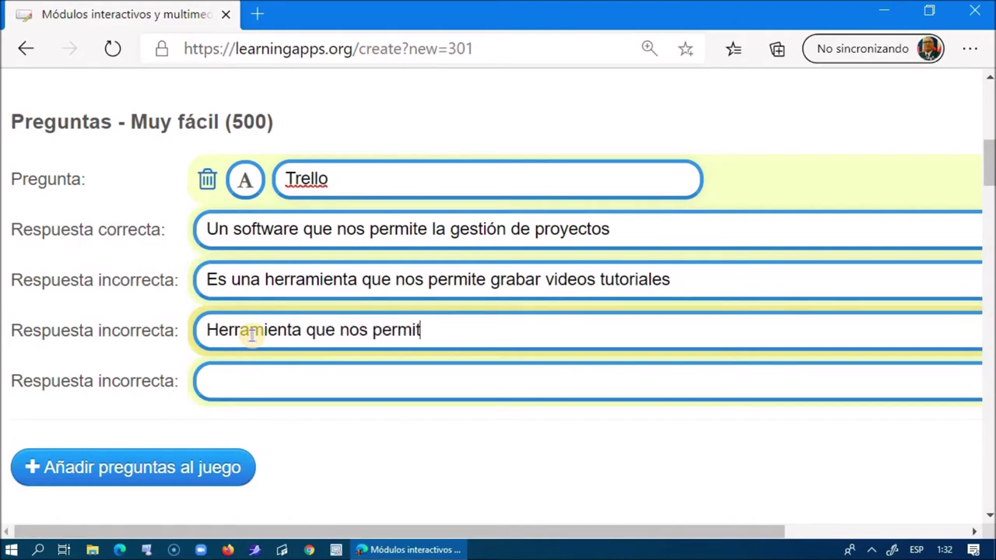
type("e crear prueba")
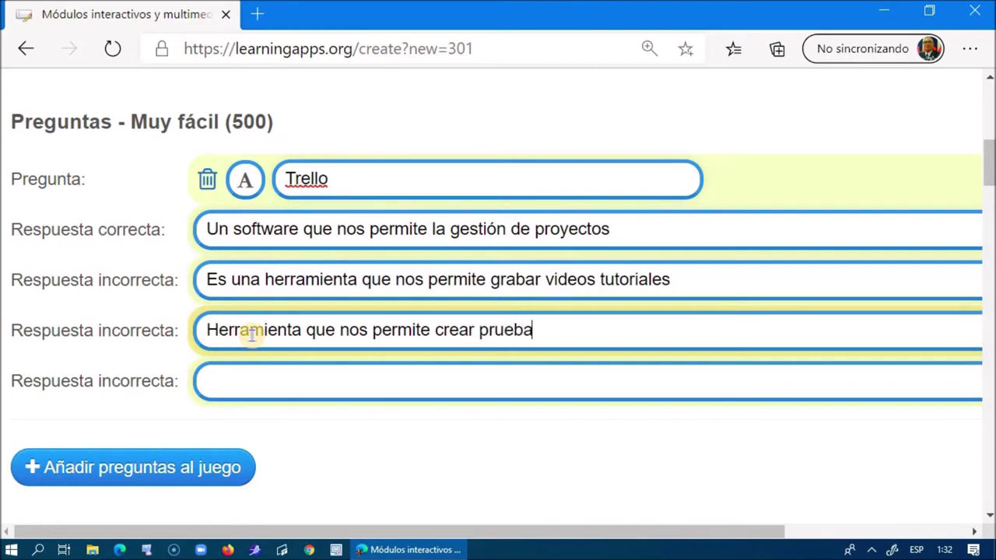
type("s interactivas")
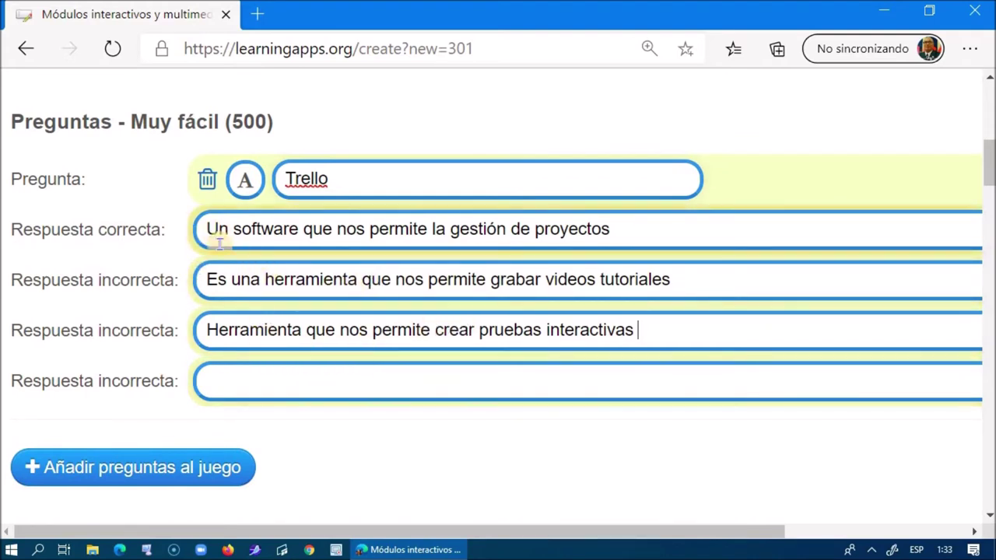
- Enter "Convierte el escritorio de tu pc en una sala de juegos" as the Trello question's third incorrect answer, fixing the typing errors
left_click(265, 382)
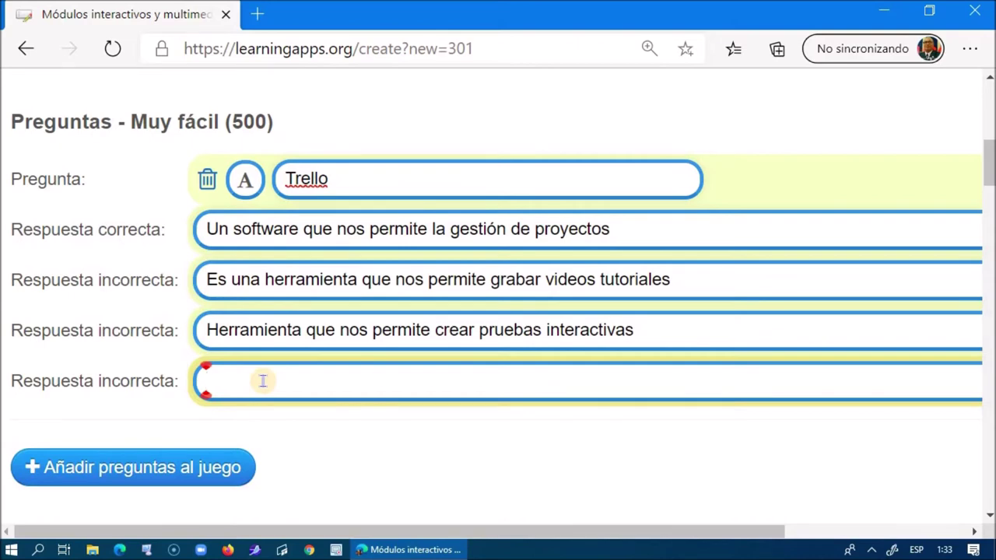
type("Convierte")
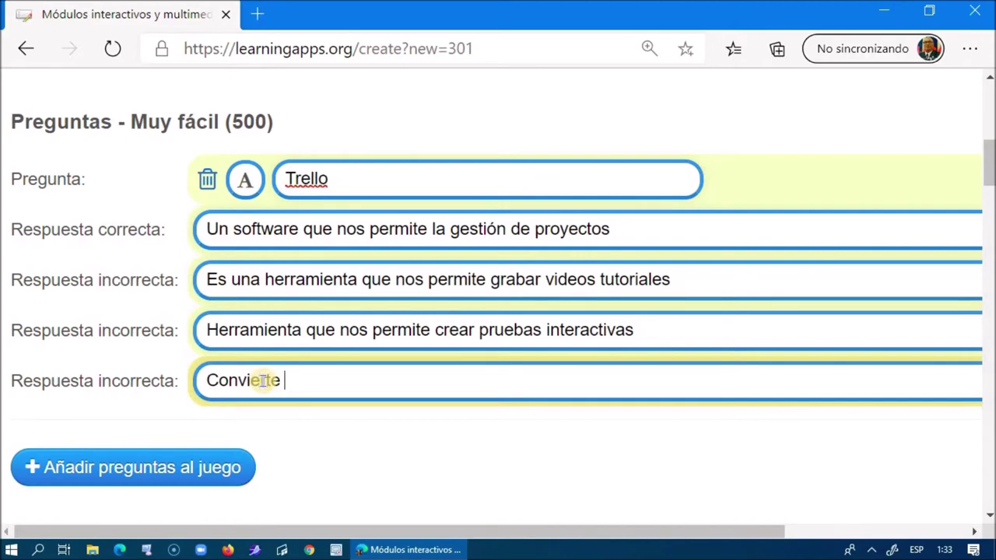
type("el escrito")
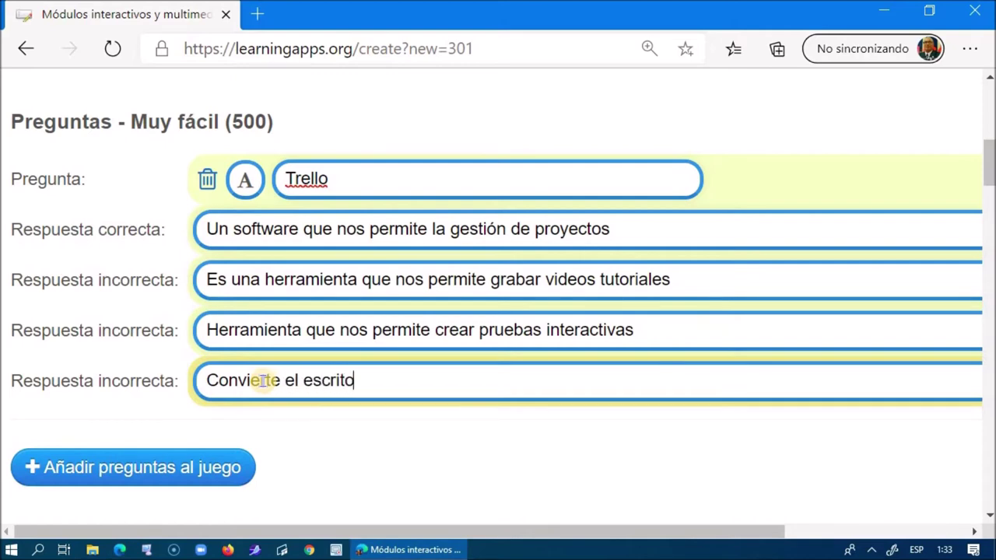
type("riode tu ")
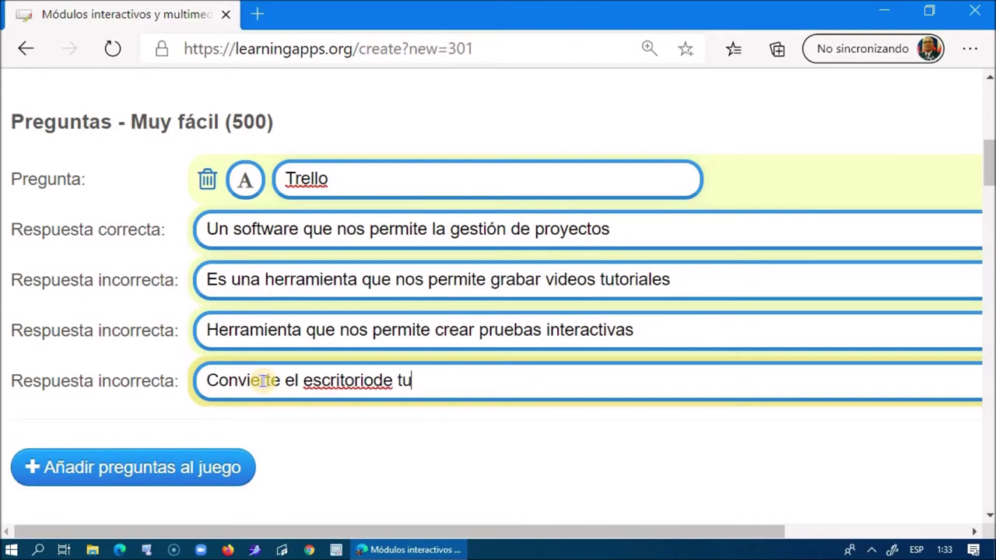
type("pc en una sala d")
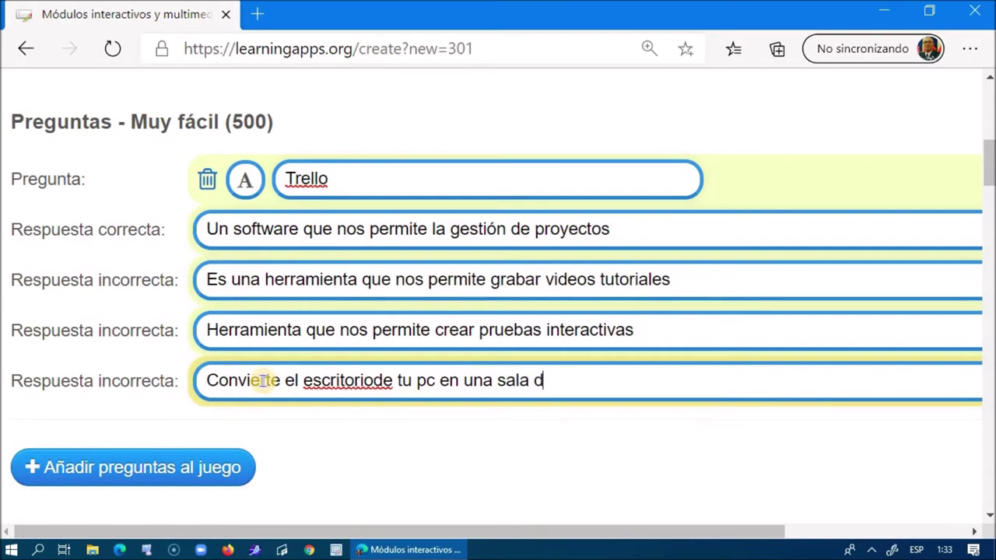
type("e uegos")
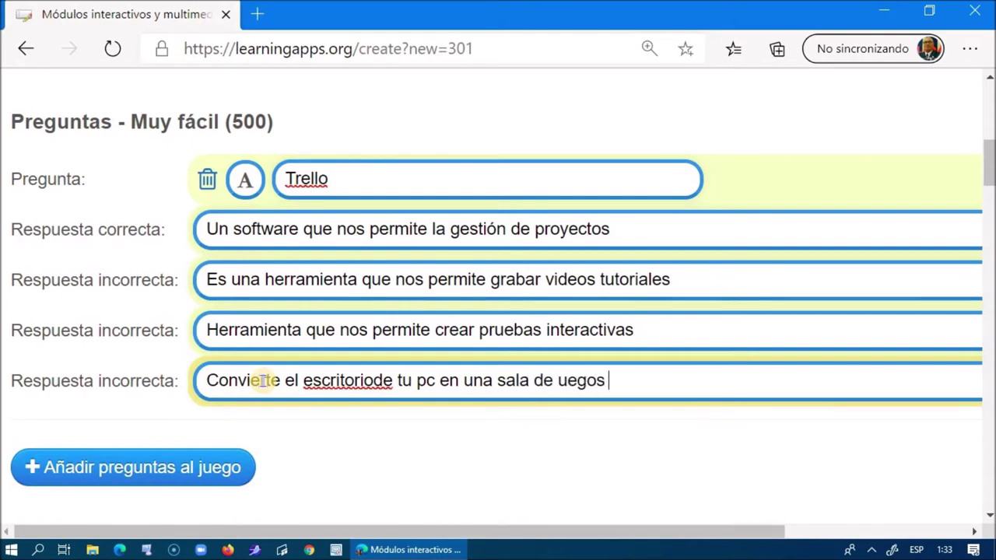
left_click(557, 381)
type("j")
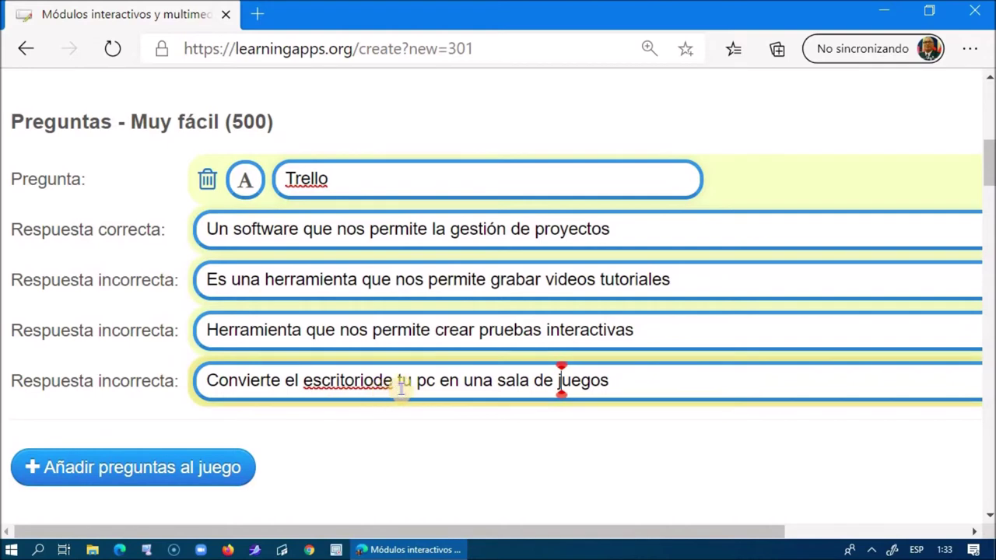
left_click(373, 380)
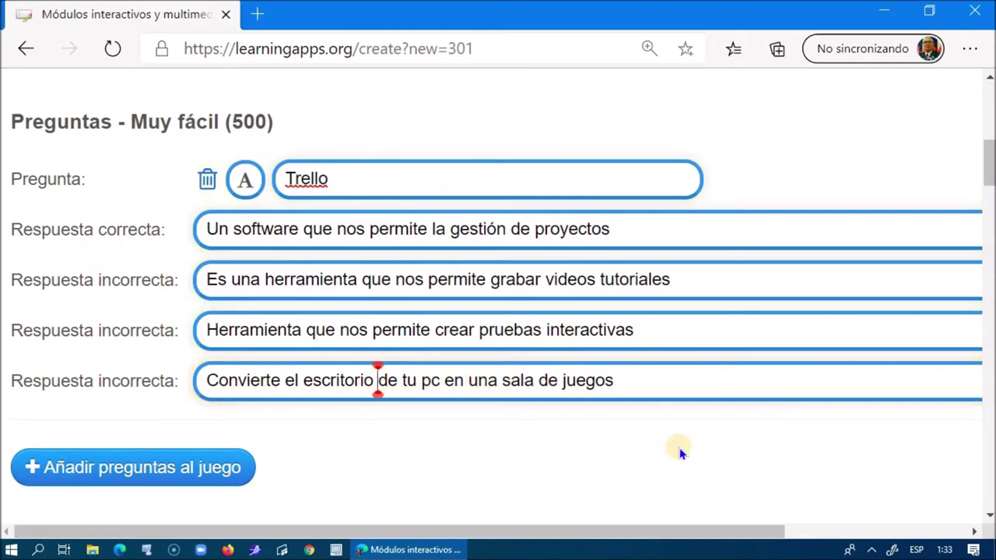
- Enter "Ardora" as the question in the Fácil (1'000) section
scroll(720, 312, "down", 2)
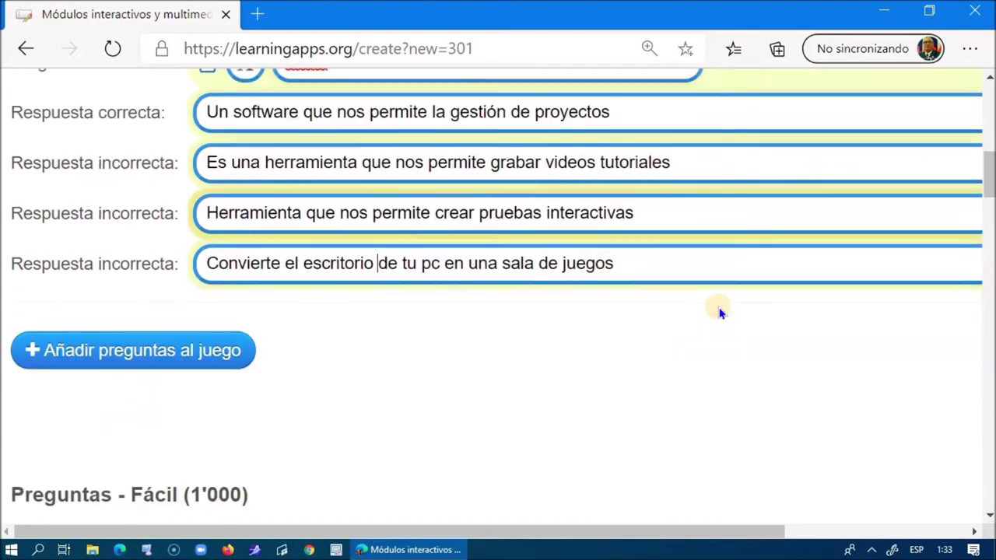
scroll(545, 366, "up", 2)
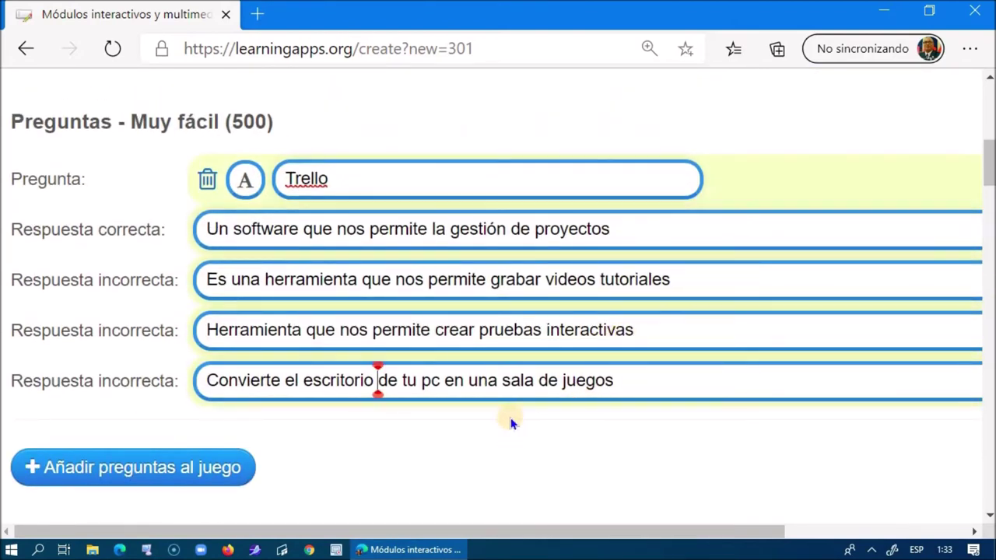
scroll(531, 418, "down", 1)
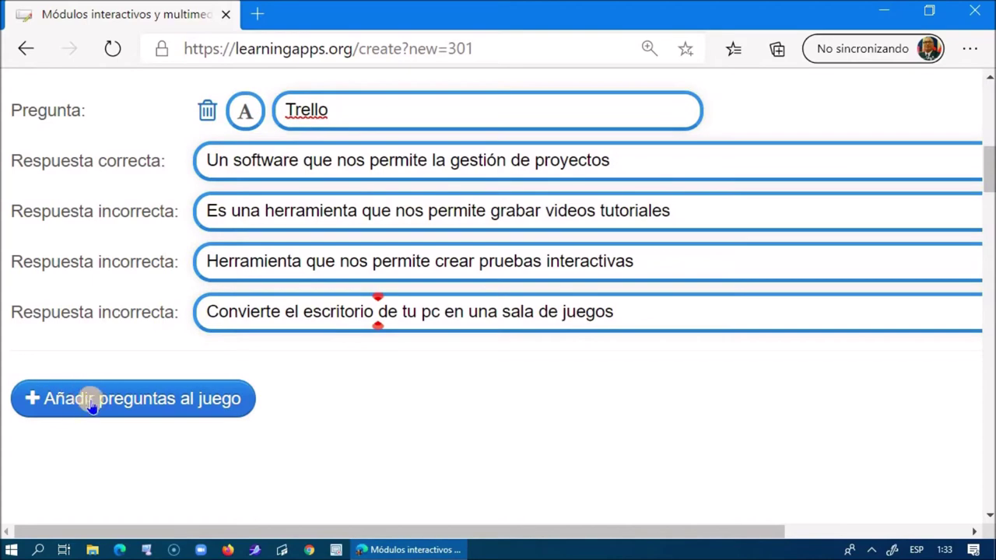
scroll(416, 389, "down", 4)
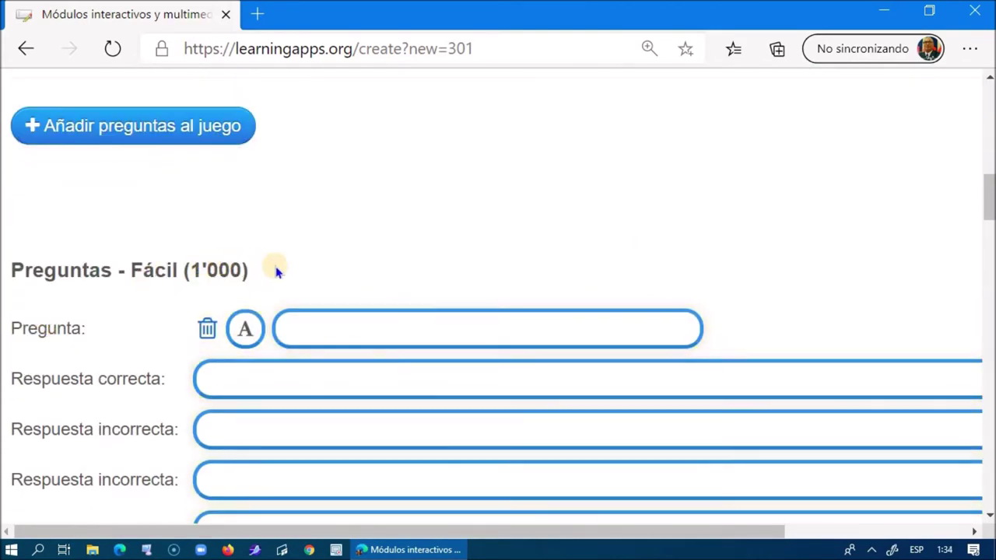
left_click(335, 321)
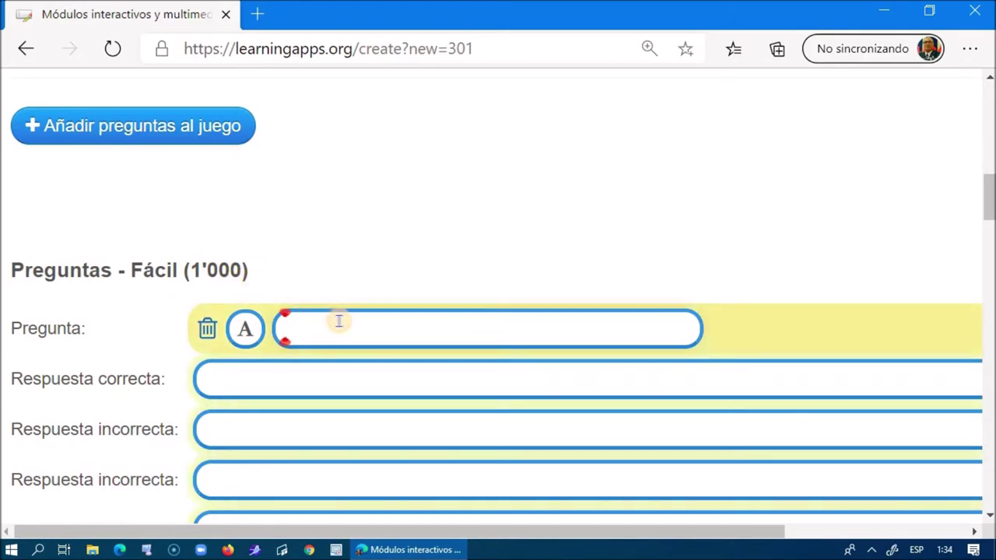
type("Ardora")
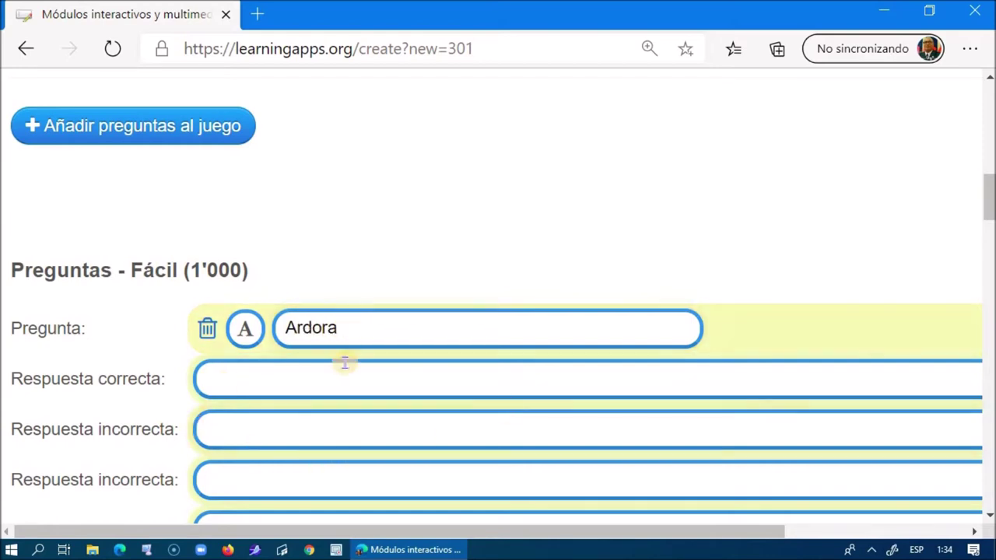
- Begin the Ardora question's correct answer with "Es un software educativo de autoría", correcting the misspelled words
left_click(301, 379)
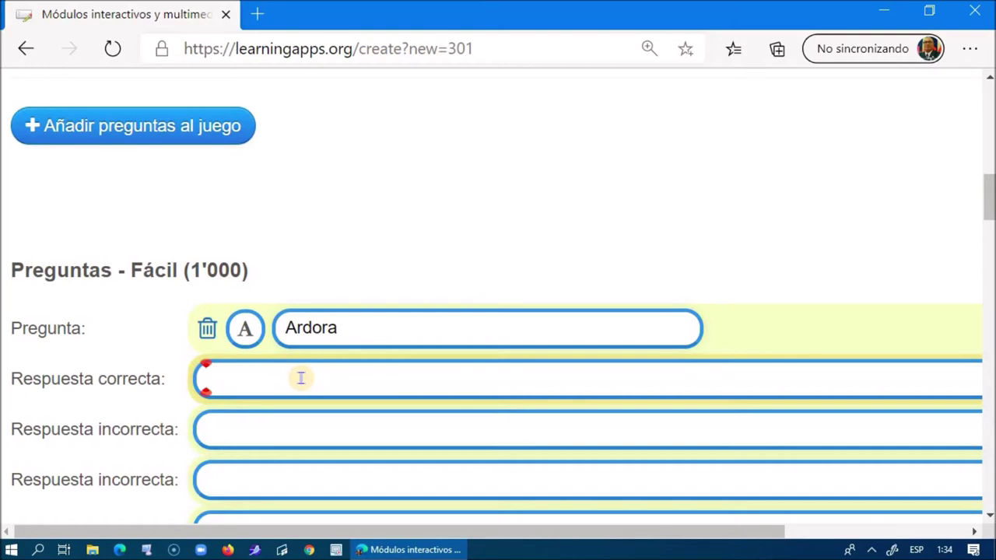
type("Es un s")
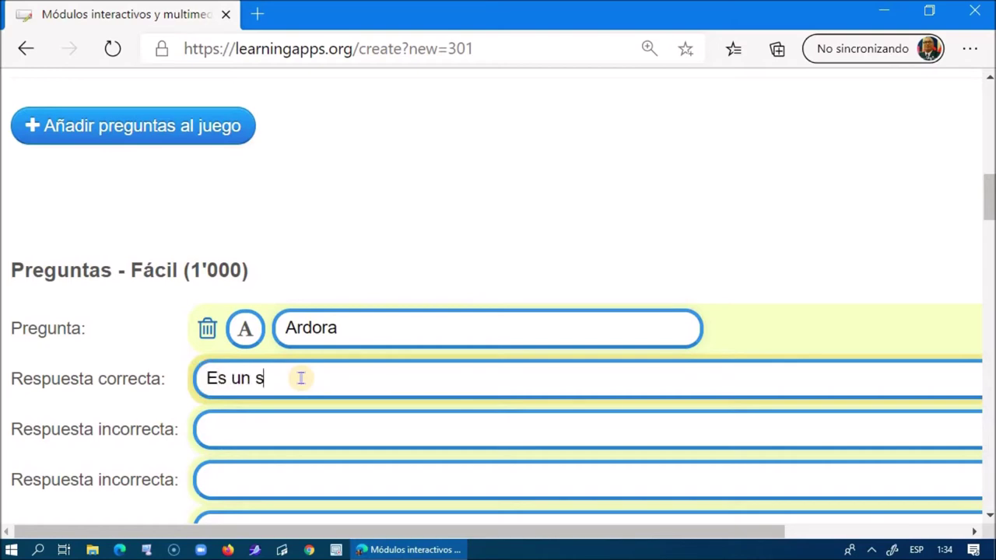
type("oftare educativo")
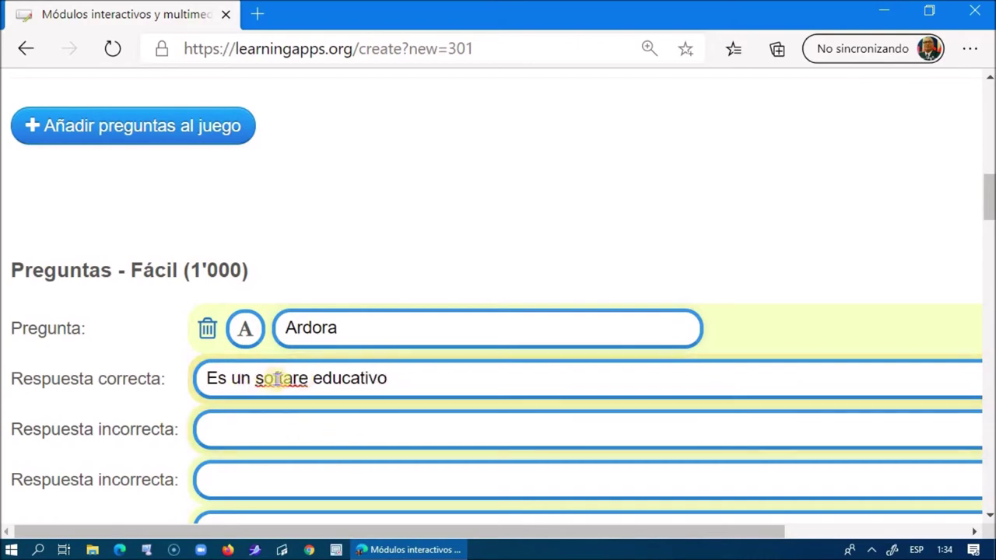
right_click(278, 379)
left_click(356, 39)
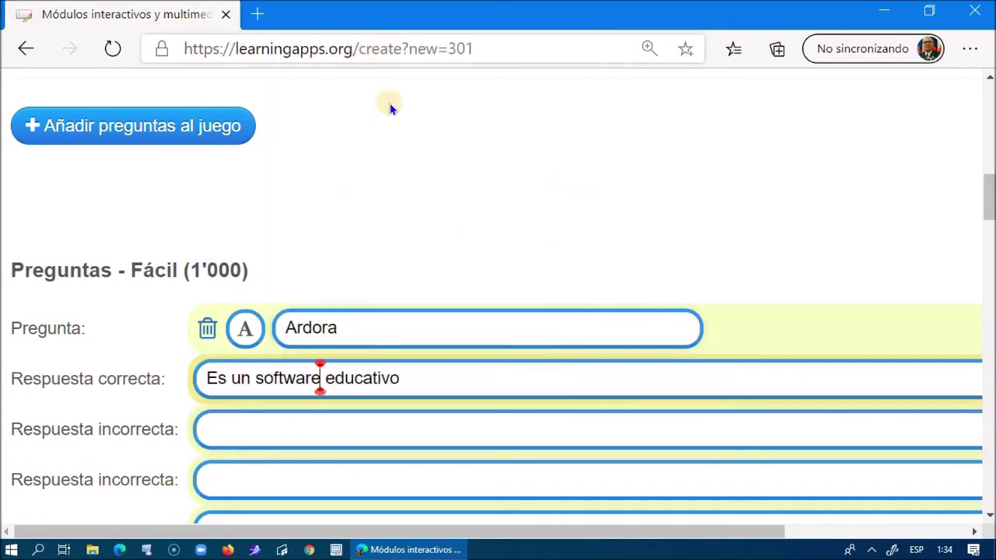
type("de ")
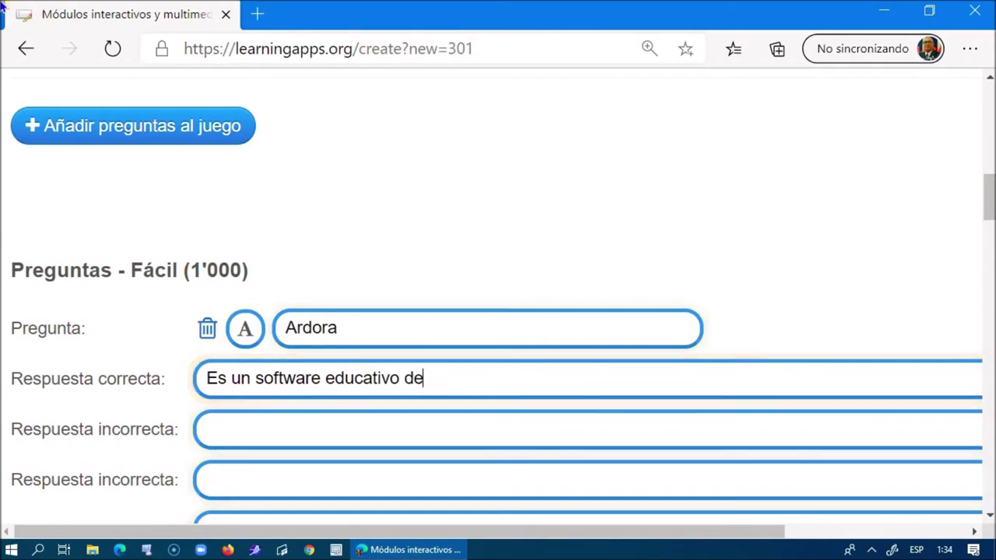
type("autoria")
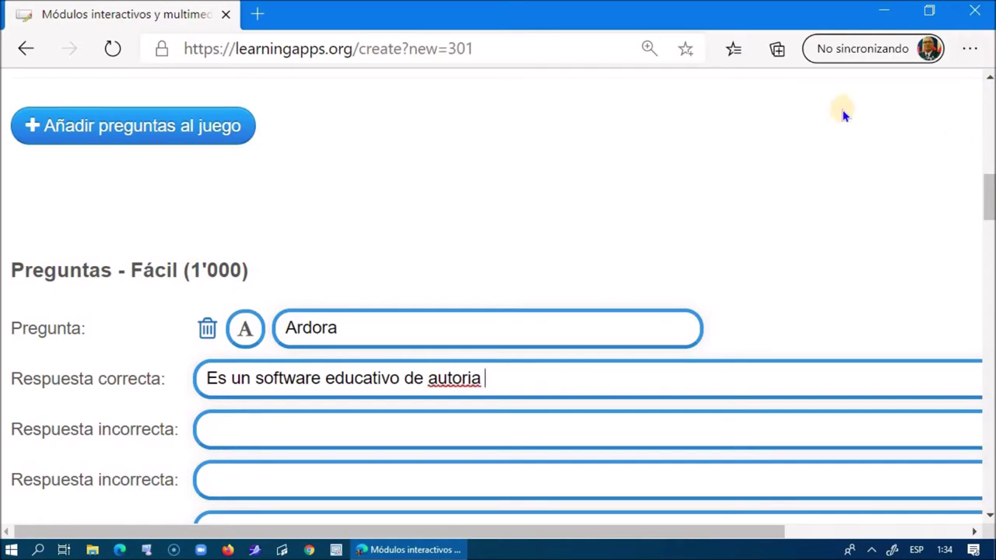
right_click(458, 381)
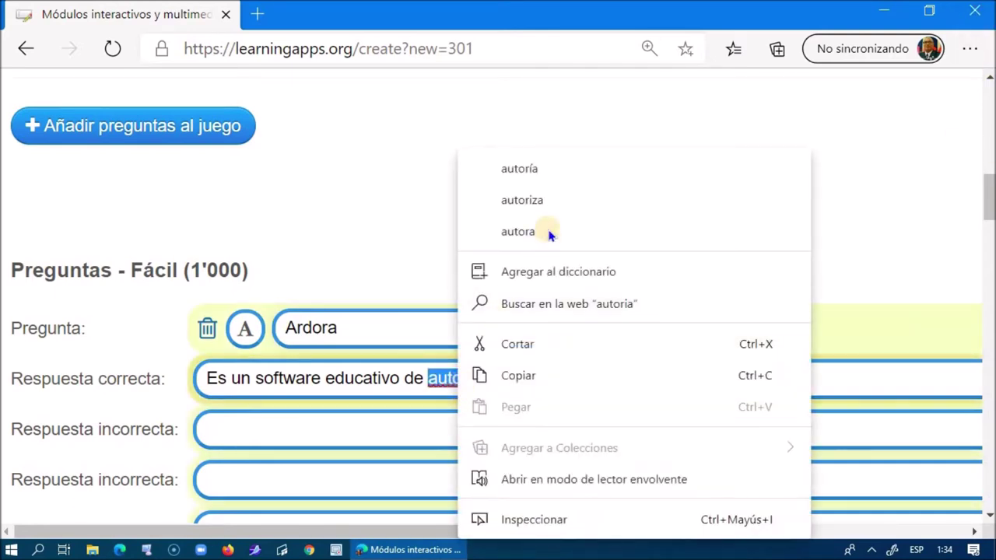
left_click(524, 169)
- Complete the Ardora question's correct answer with "que nos permite crear más de cuarenta tipos diferentes de actividades", correcting the misspelled word
type("que n")
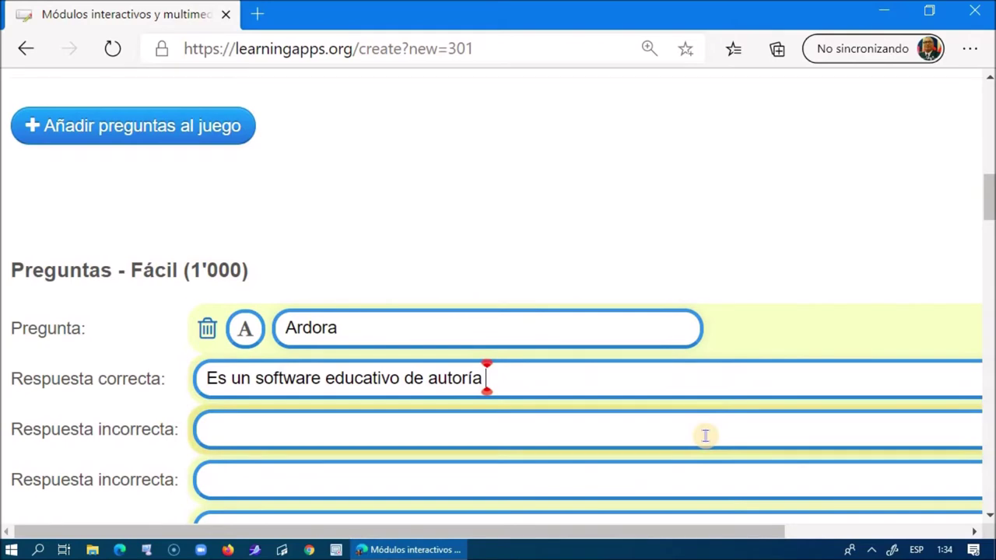
type("os ")
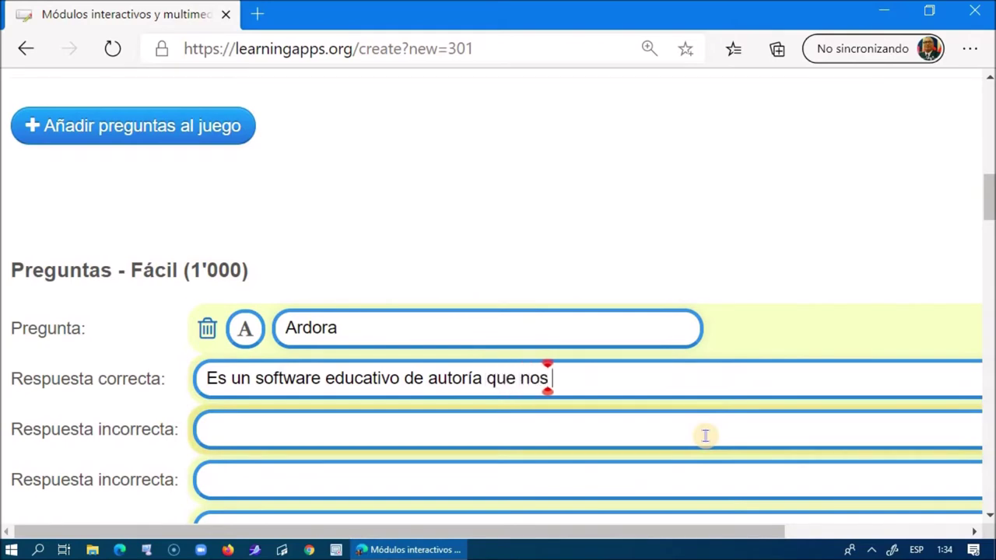
type("permite crear")
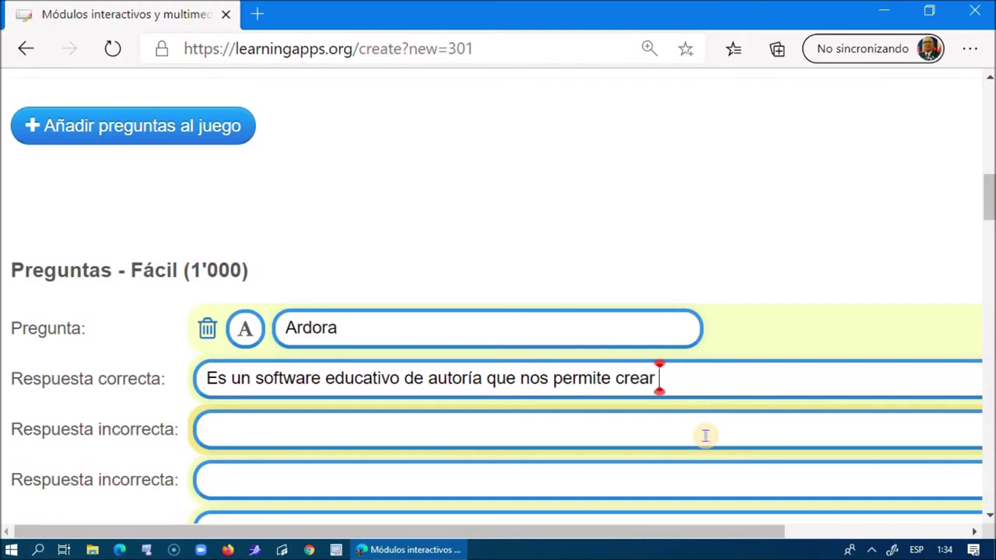
type(" más")
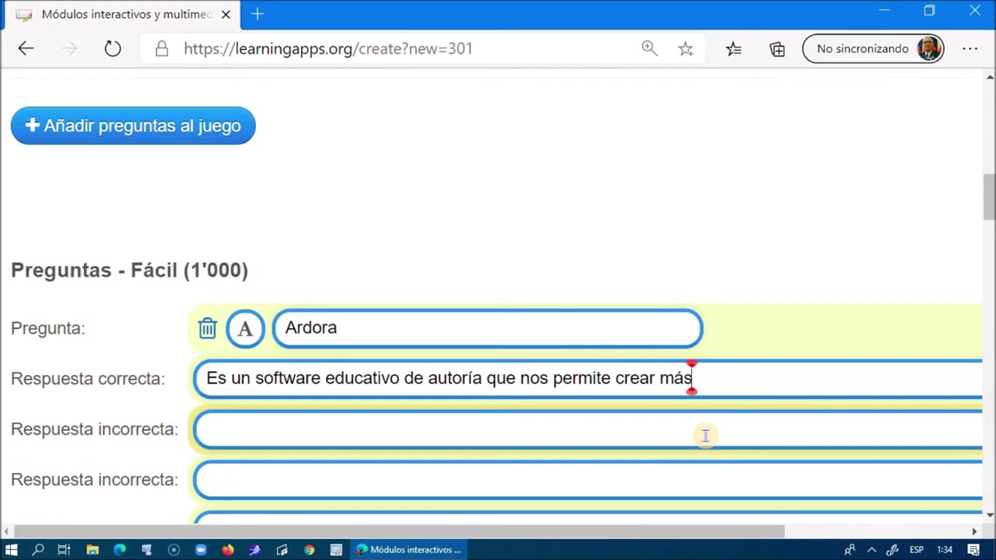
type(" de cu")
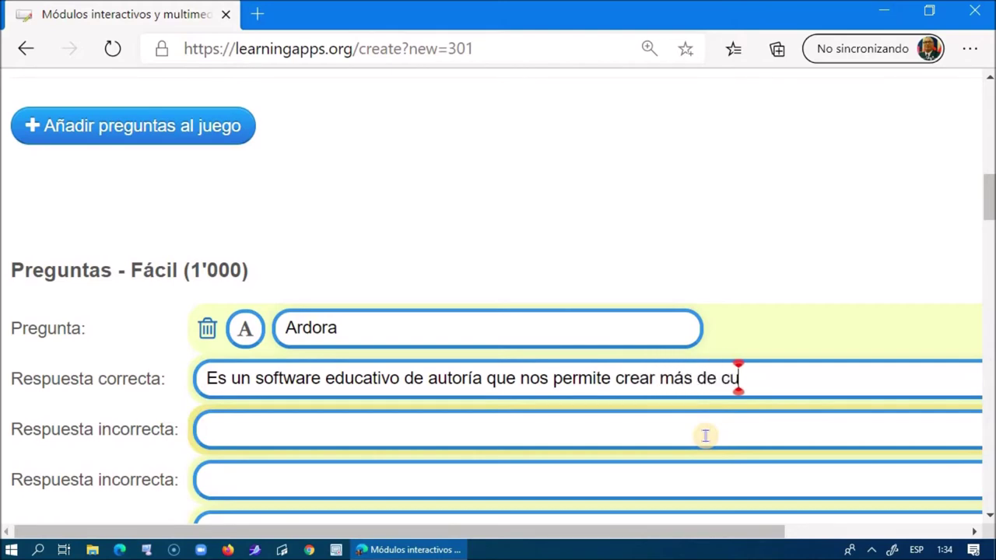
type("are")
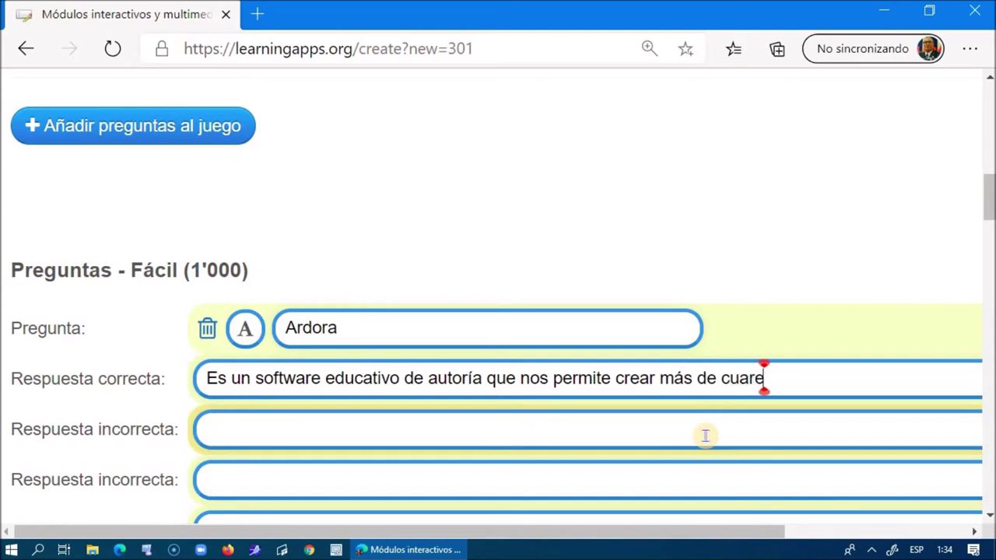
type("nta di")
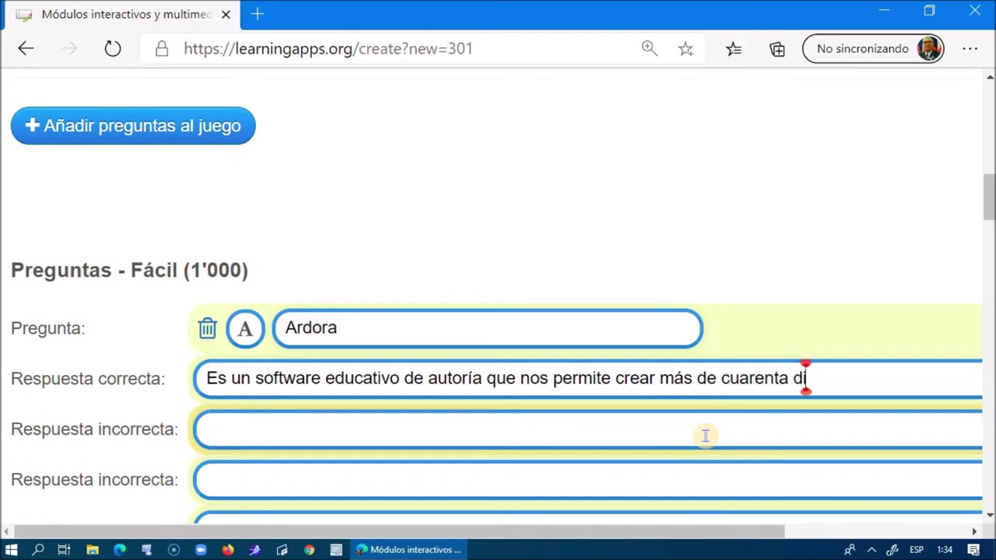
type("tpos d")
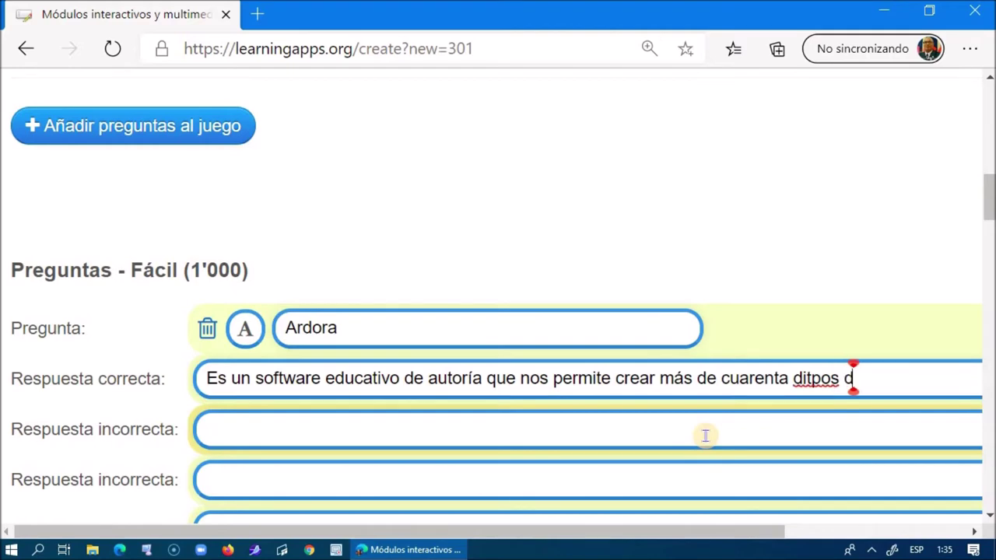
type("iferente")
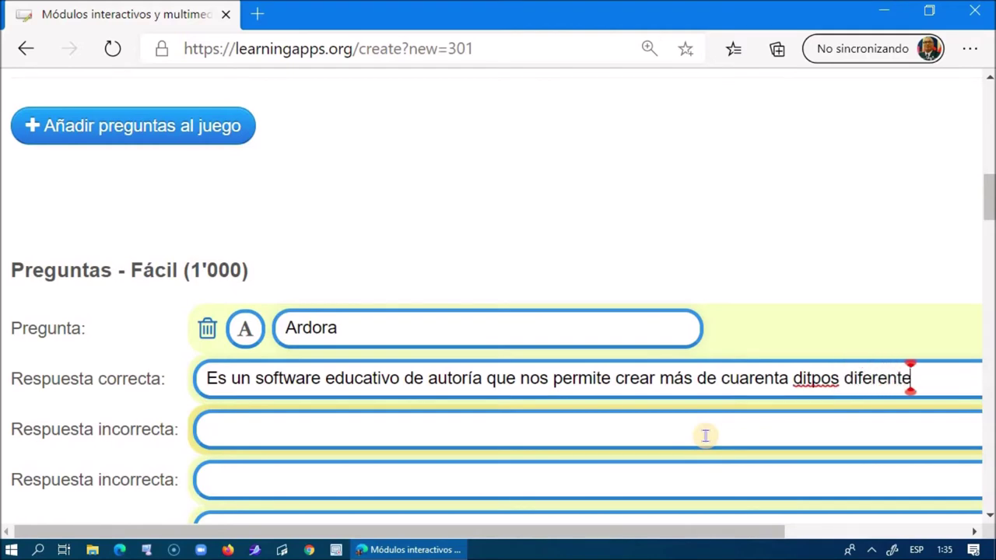
type("s de ac")
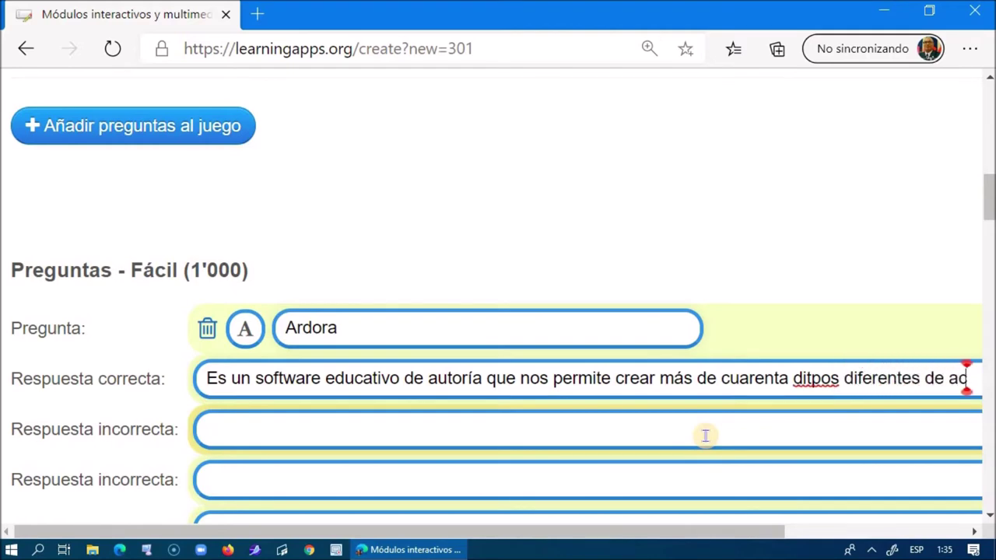
type("tividades")
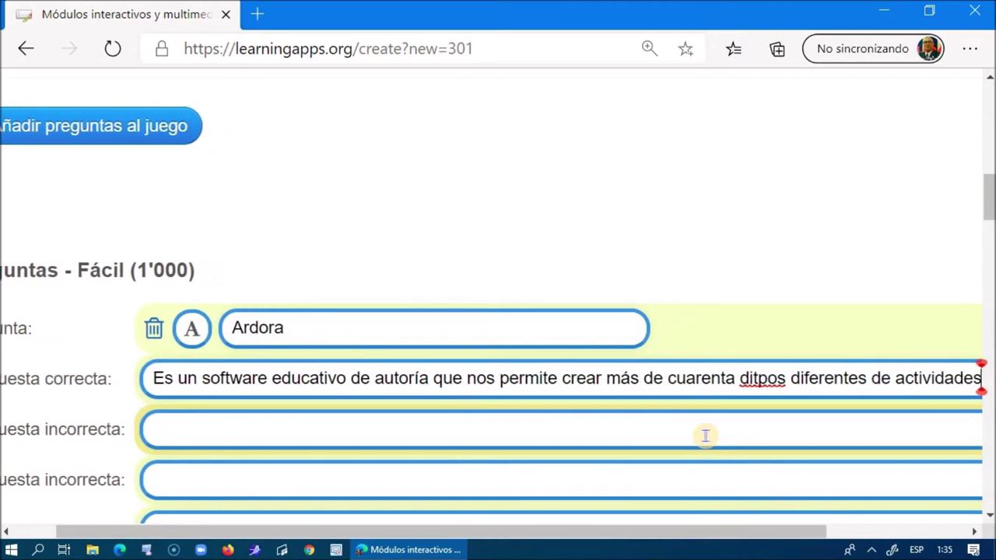
right_click(756, 378)
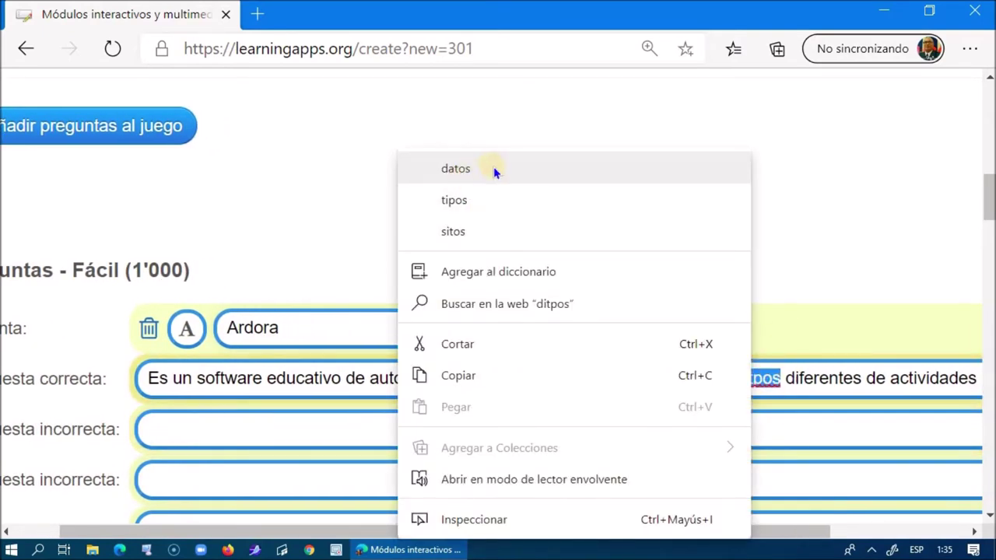
left_click(437, 200)
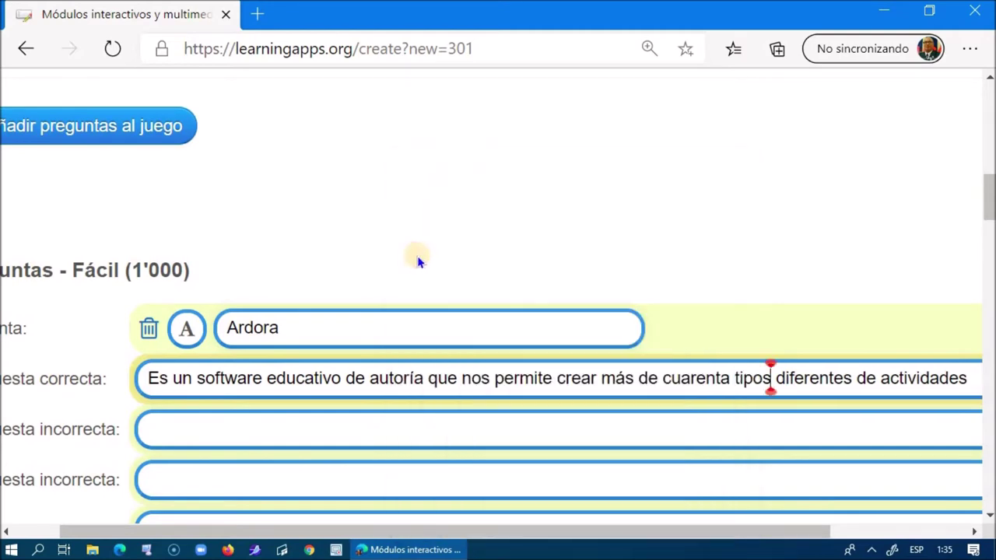
scroll(412, 343, "down", 1)
scroll(827, 318, "down", 1)
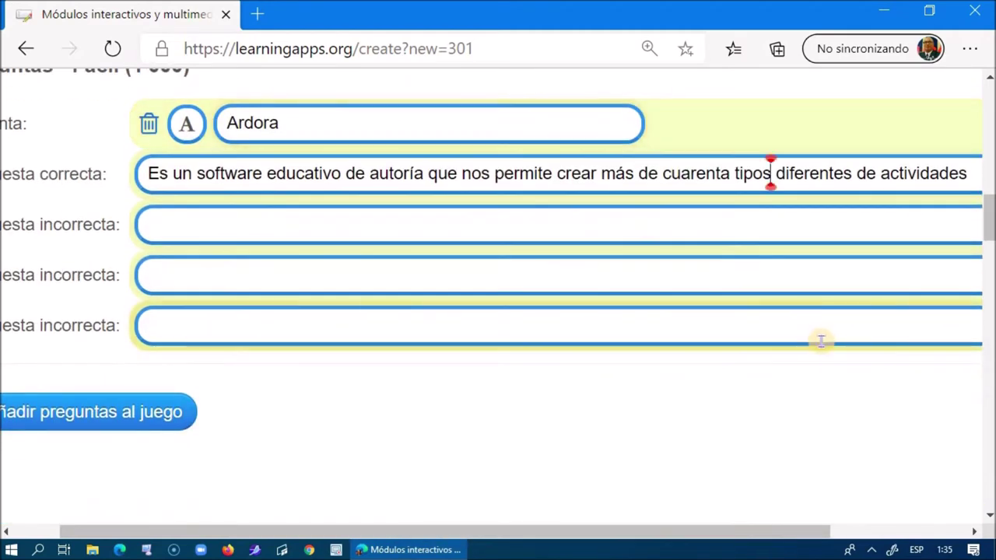
- Begin the Ardora question's first incorrect answer with "Es una aplicación que nos permite crear más"
scroll(820, 342, "up", 1)
left_click(622, 515)
left_click_drag(599, 540, 454, 511)
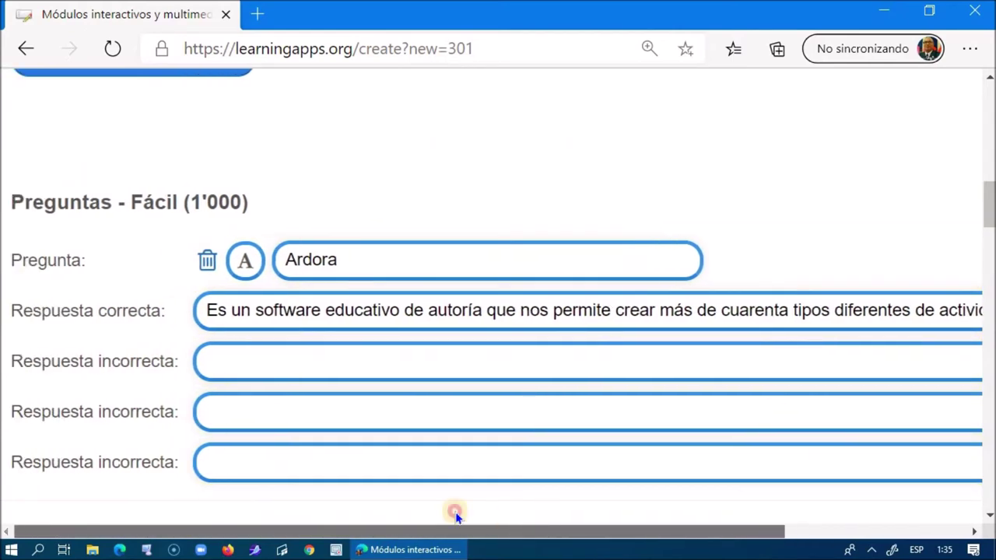
left_click(271, 366)
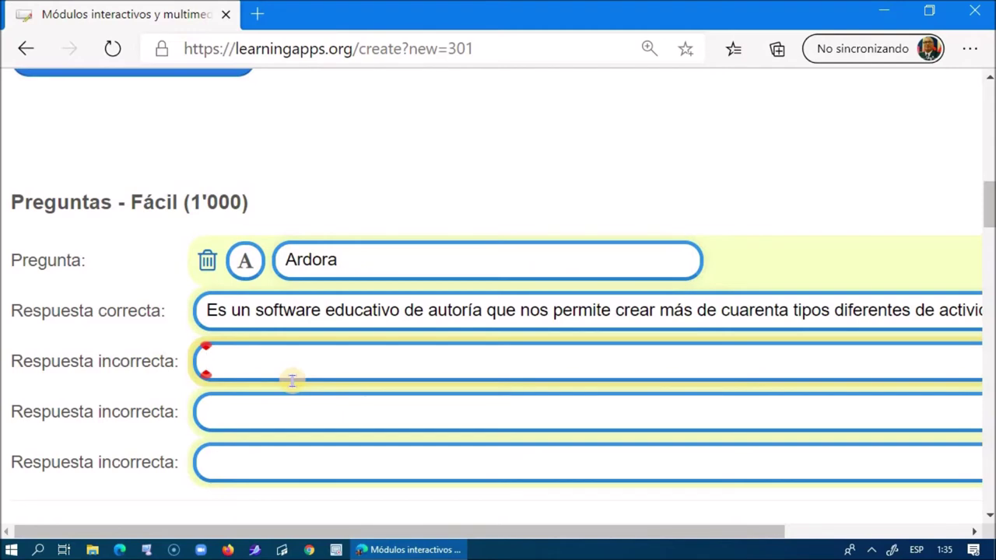
type("Es una")
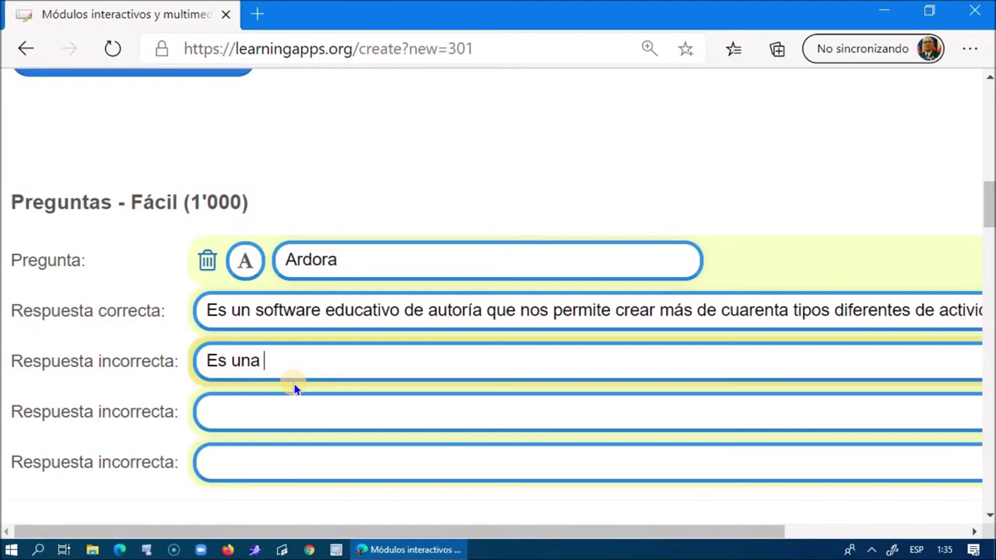
type(" aplica")
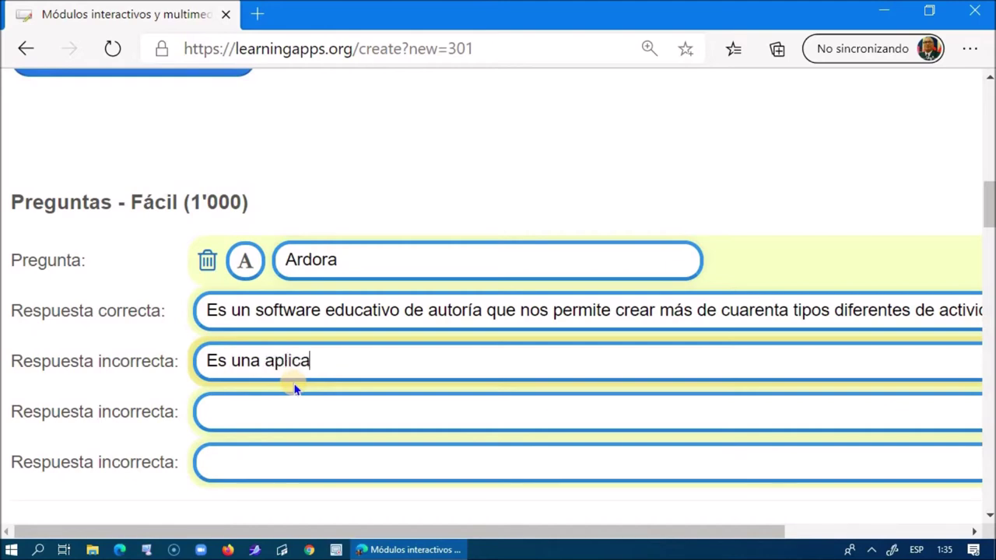
type("ción")
type("que no")
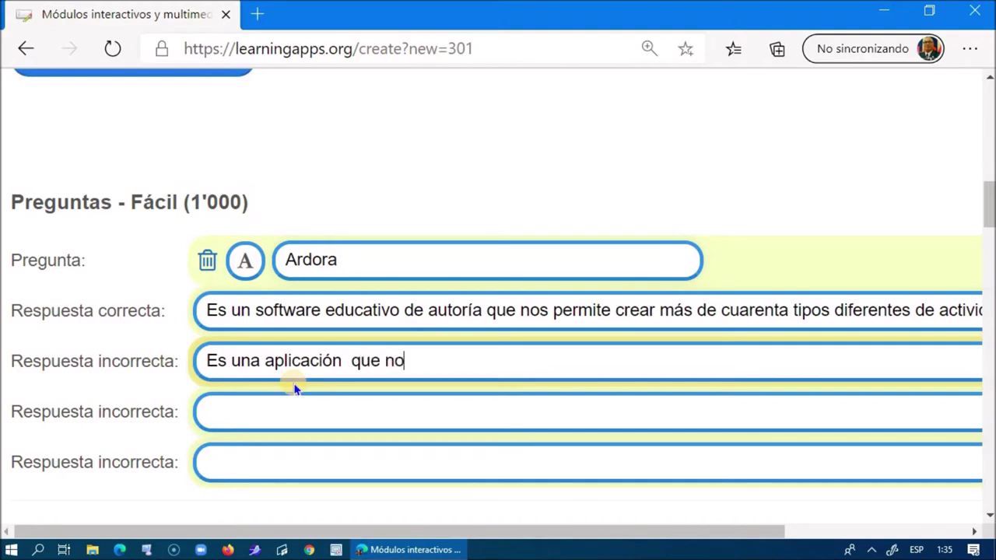
type("s permi")
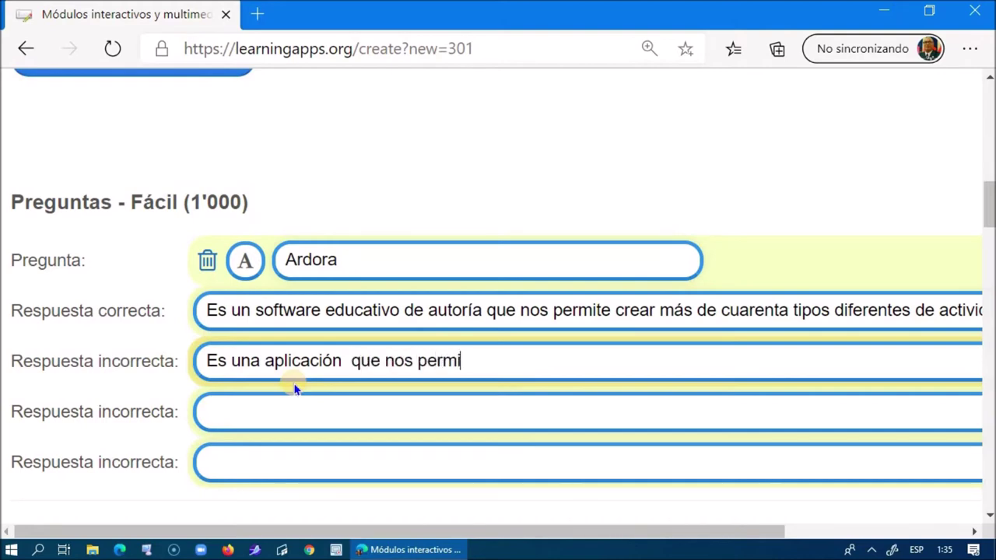
type("te crear más ")
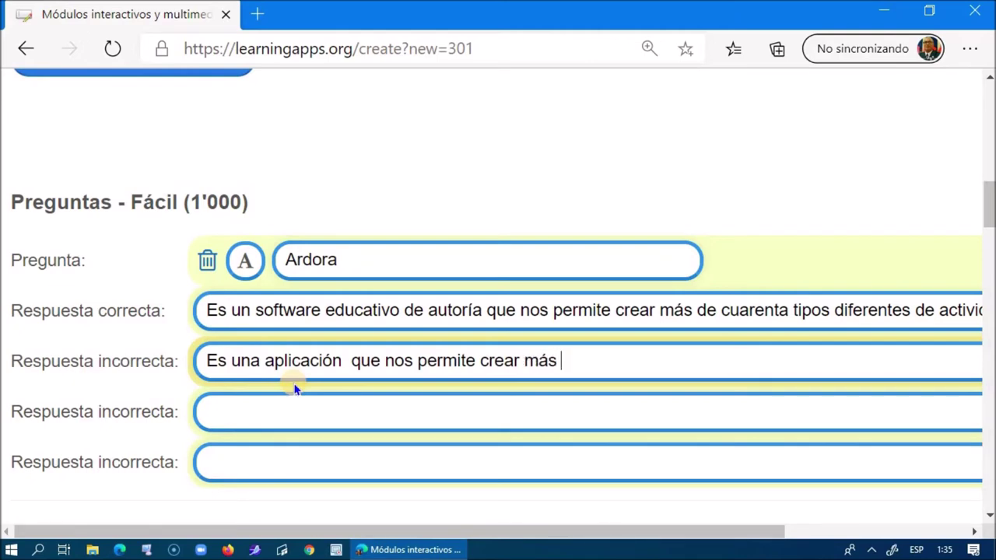
- Complete the Ardora question's first incorrect answer with "de cinco tipos diferentes de actividades educativas", correcting the misspelled word
type("de cinco tipos")
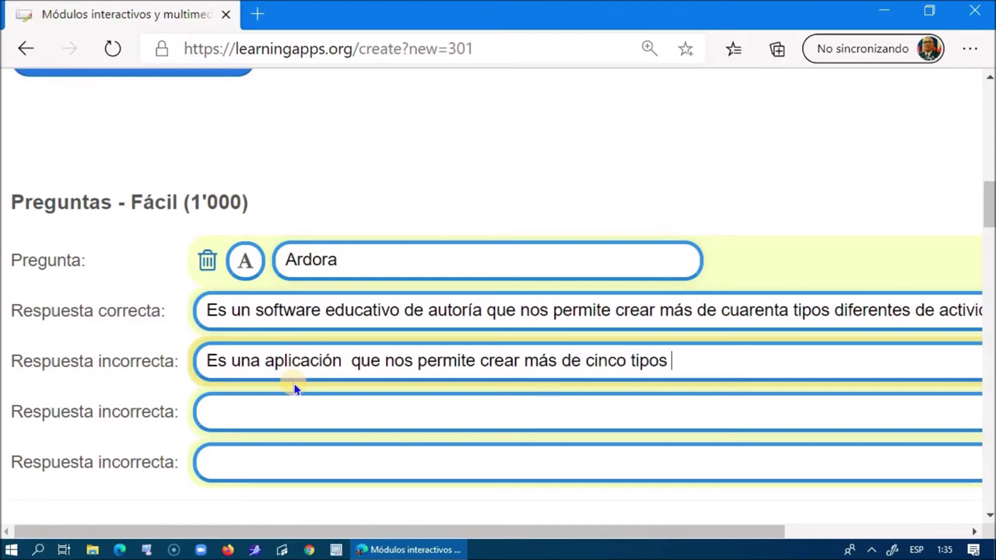
type(" diferetes a")
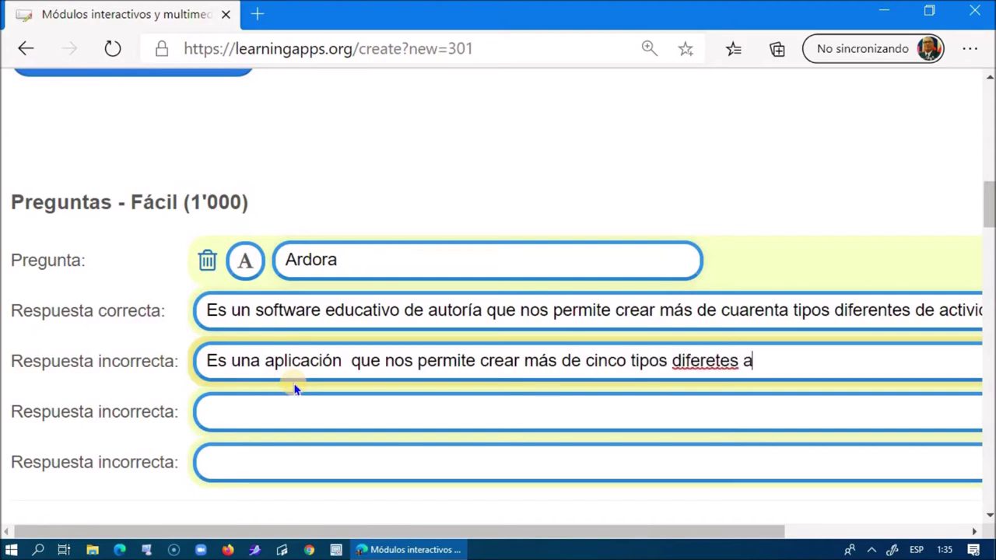
key("BackSpace")
type("de actividades")
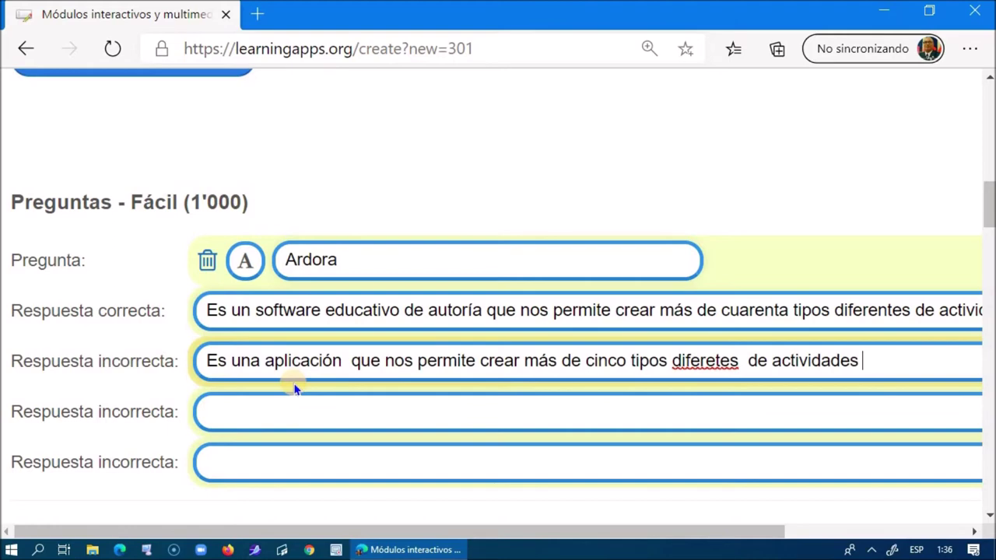
type(" educativas")
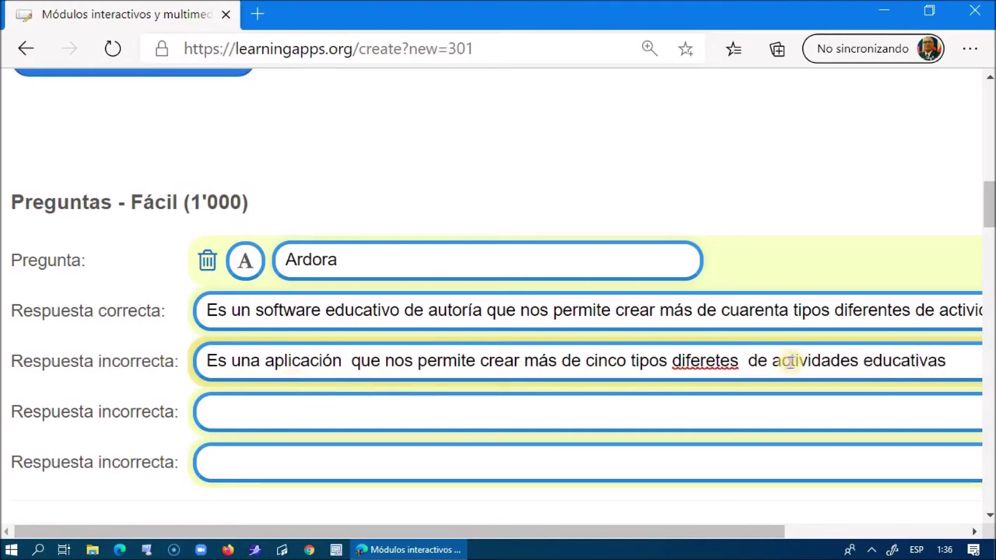
right_click(700, 364)
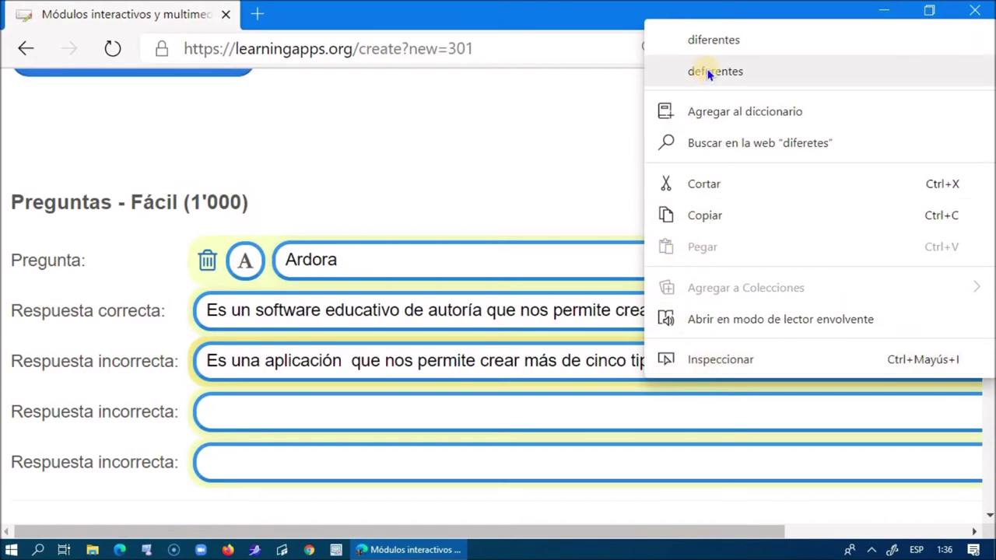
left_click(721, 40)
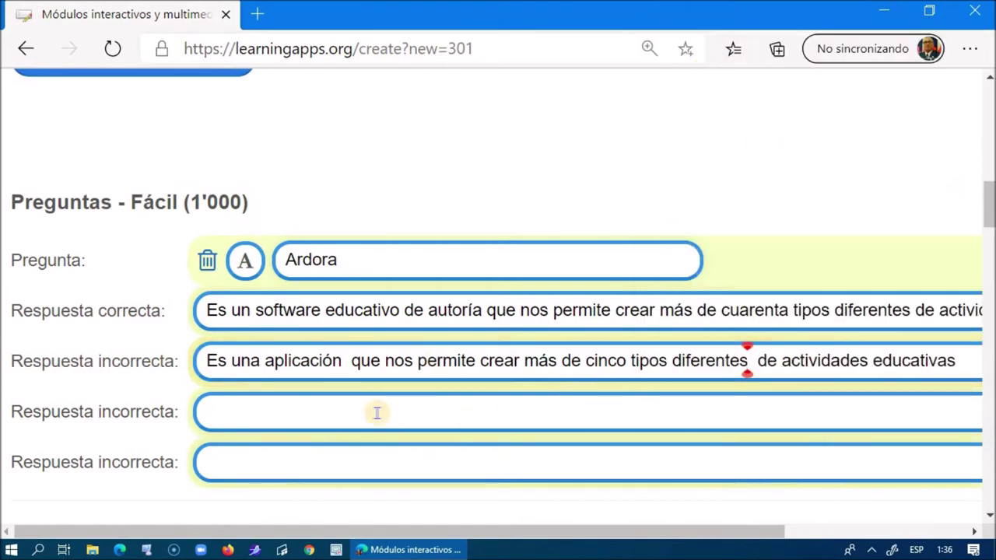
- Enter "Una aplicación que nos permite crear videos interactivos" as the Ardora question's second incorrect answer
left_click(351, 412)
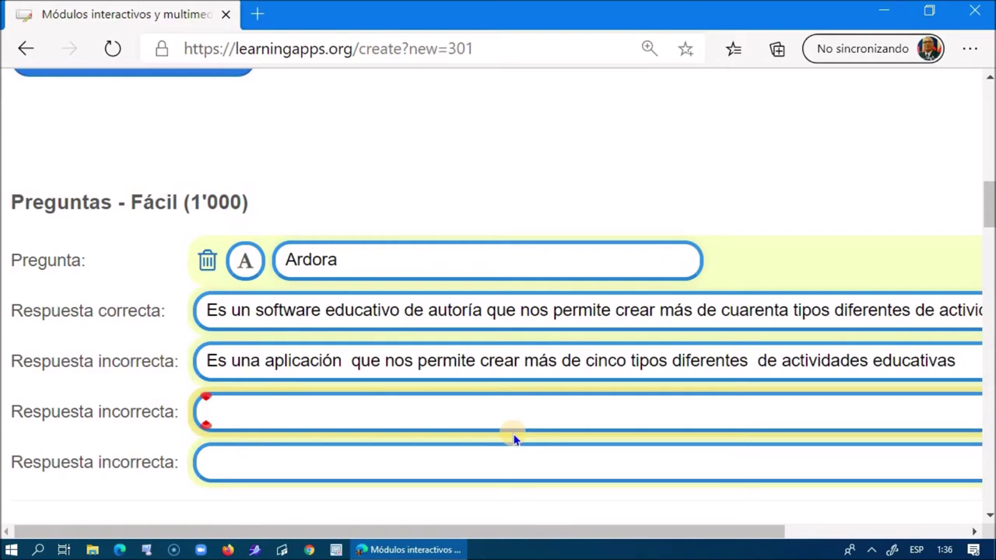
type("Una aplicaci")
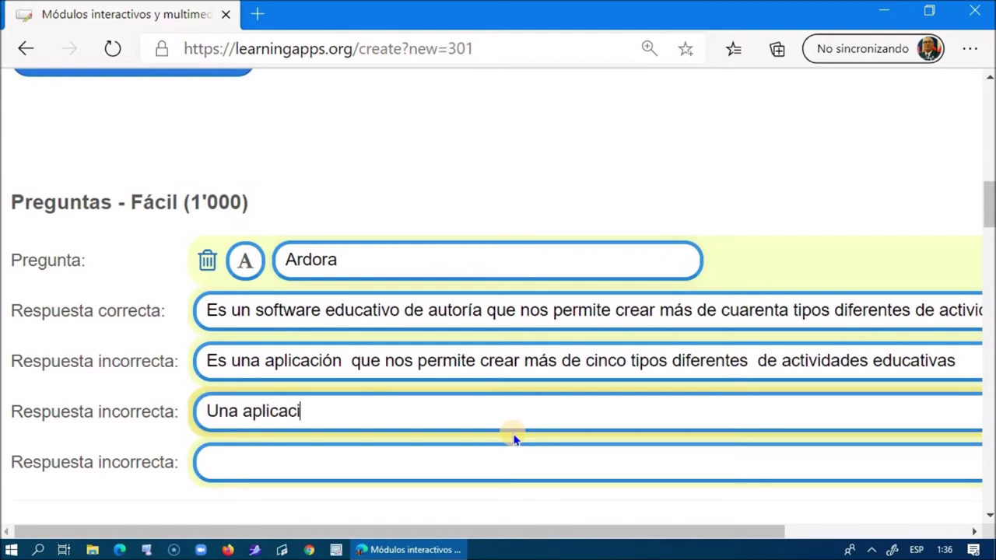
type("ón que nos pe")
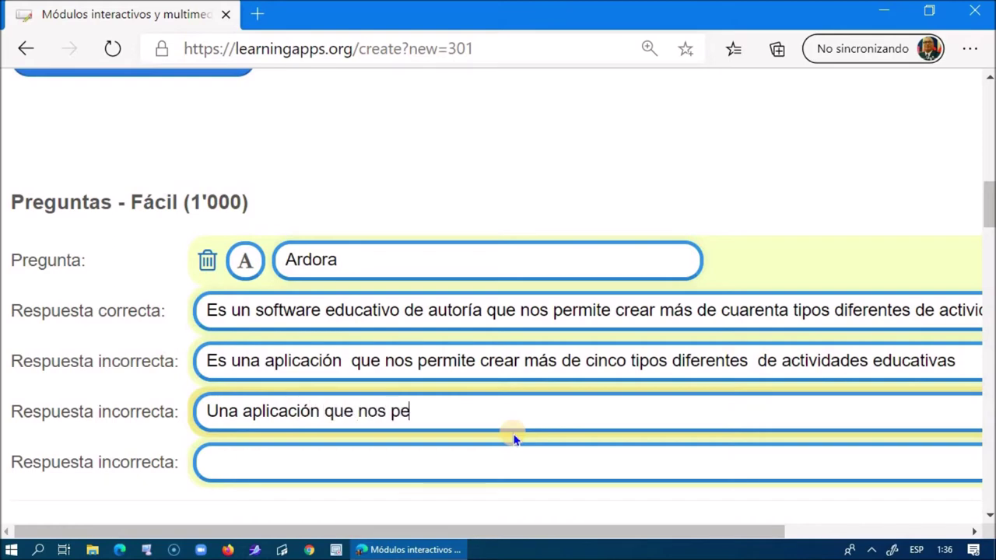
type("rm")
type("ite")
type("crear video")
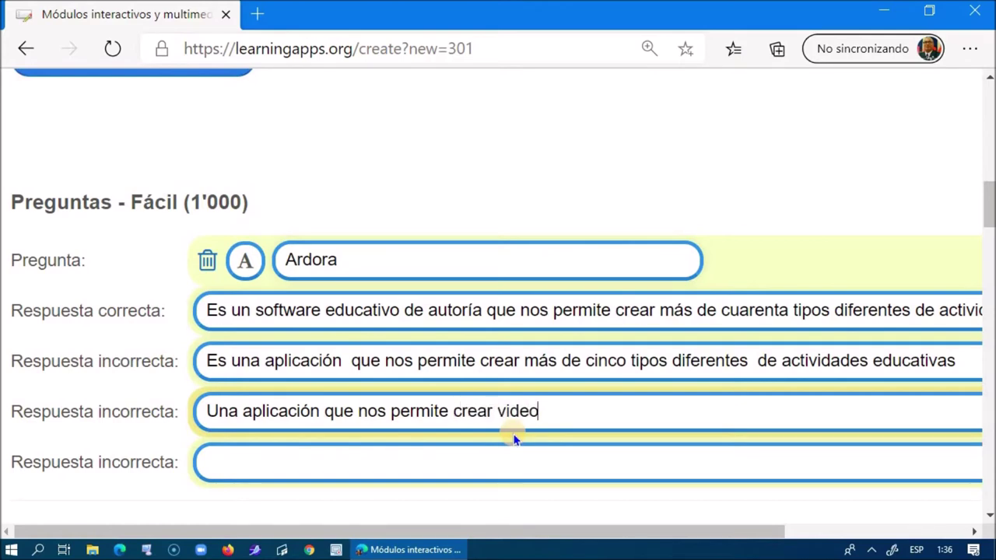
type("s interact")
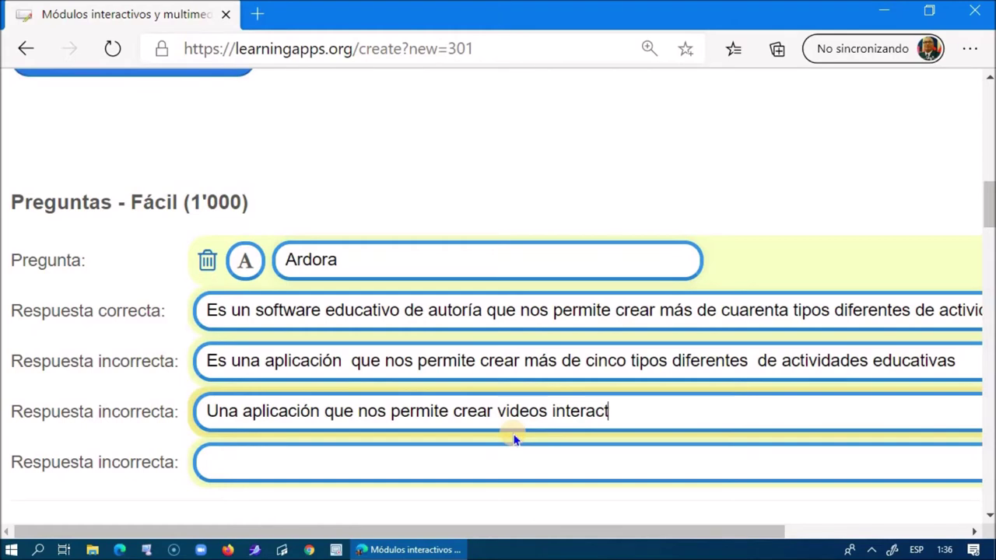
type("ivos")
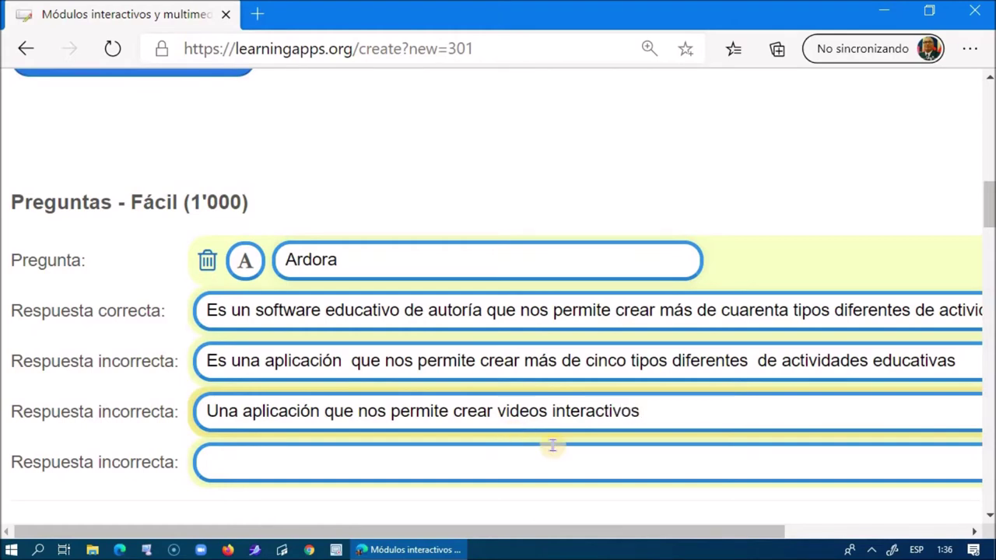
- Enter "Es una aplicación que nos permite organizar eventos con amigos, colegas y alumnos" as the Ardora question's third incorrect answer
left_click(403, 459)
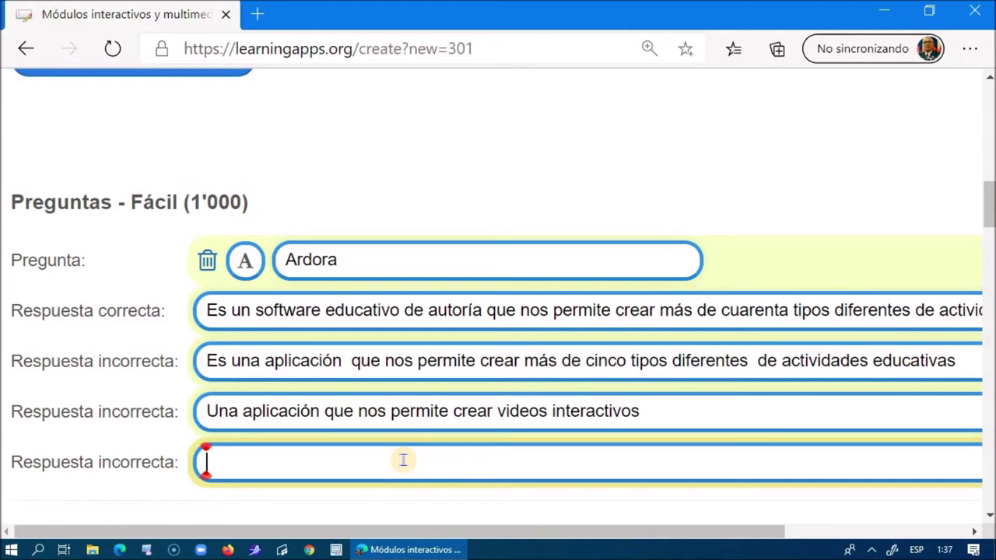
type("Es una ")
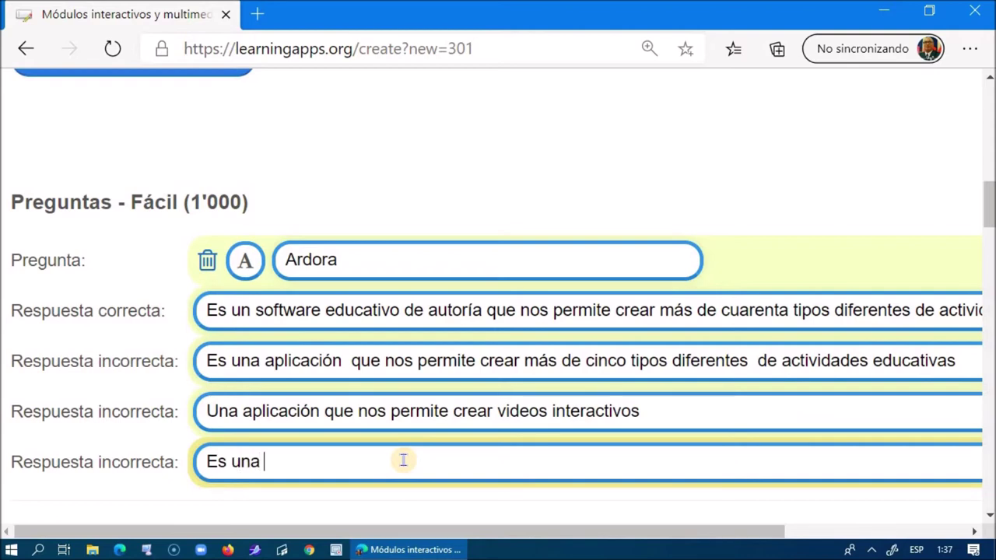
type("aplicaci")
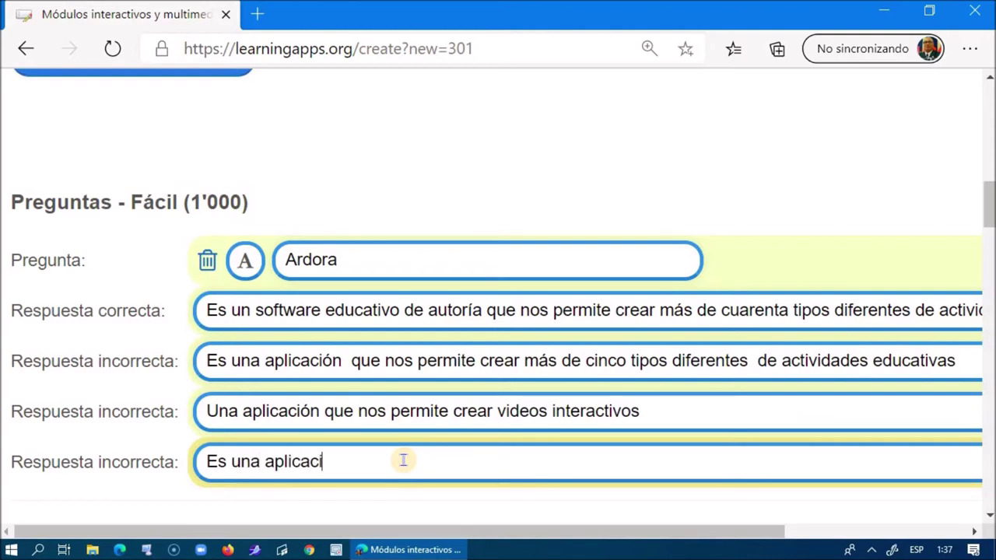
type("ón que ")
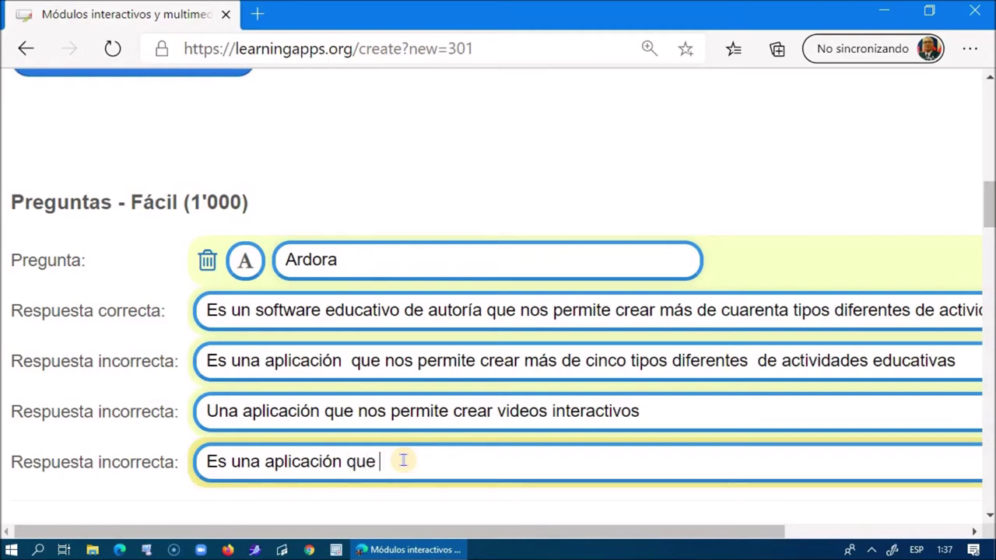
type("nos permite o")
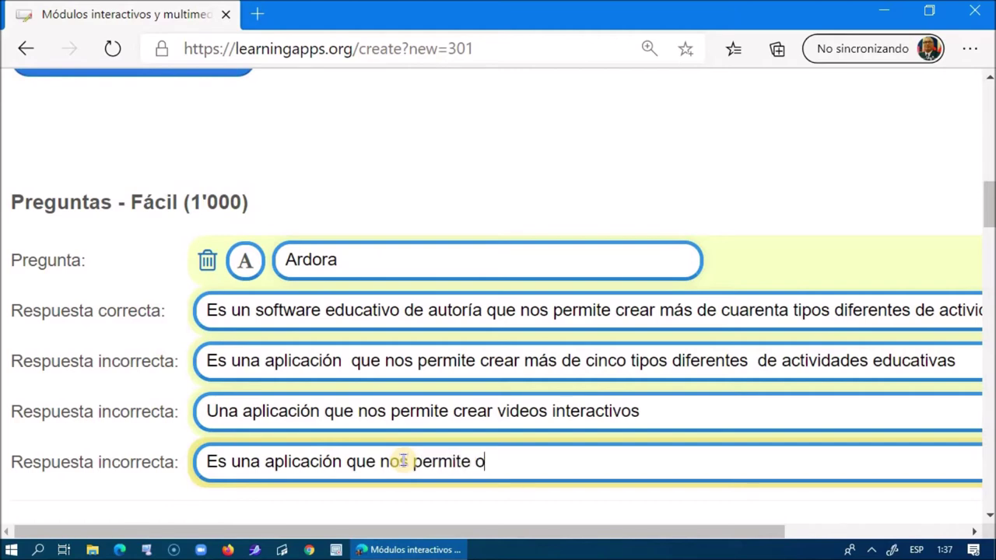
type("rganizar")
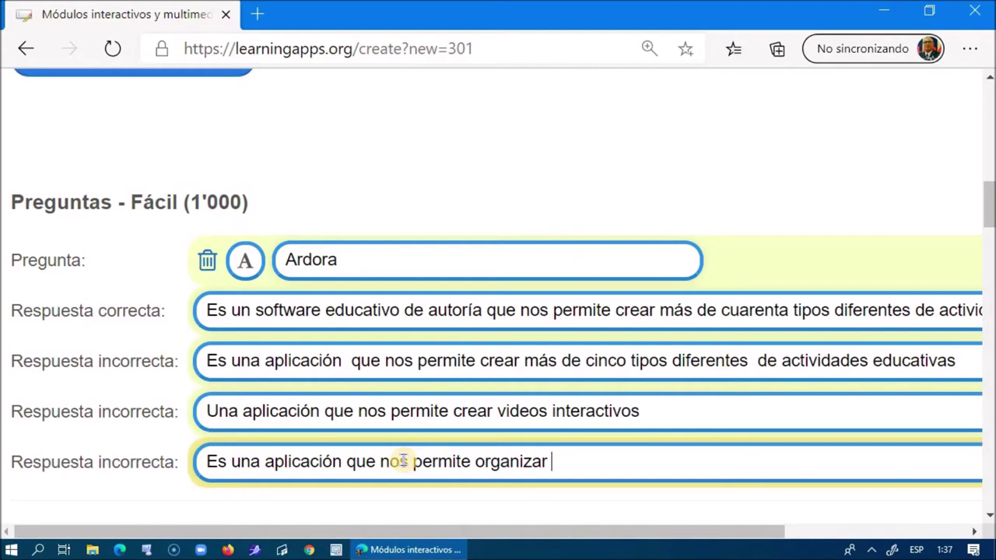
type("eventos ")
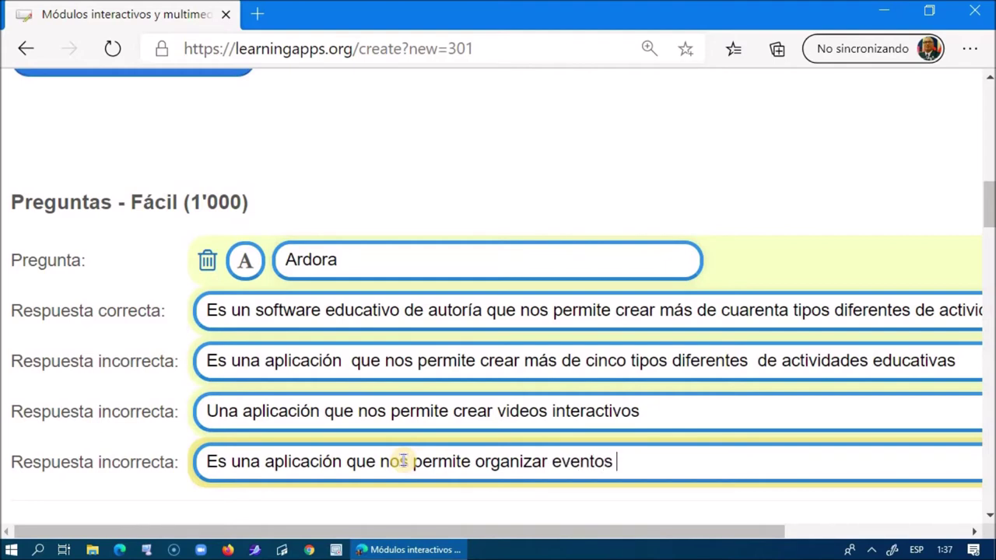
type("con amigos")
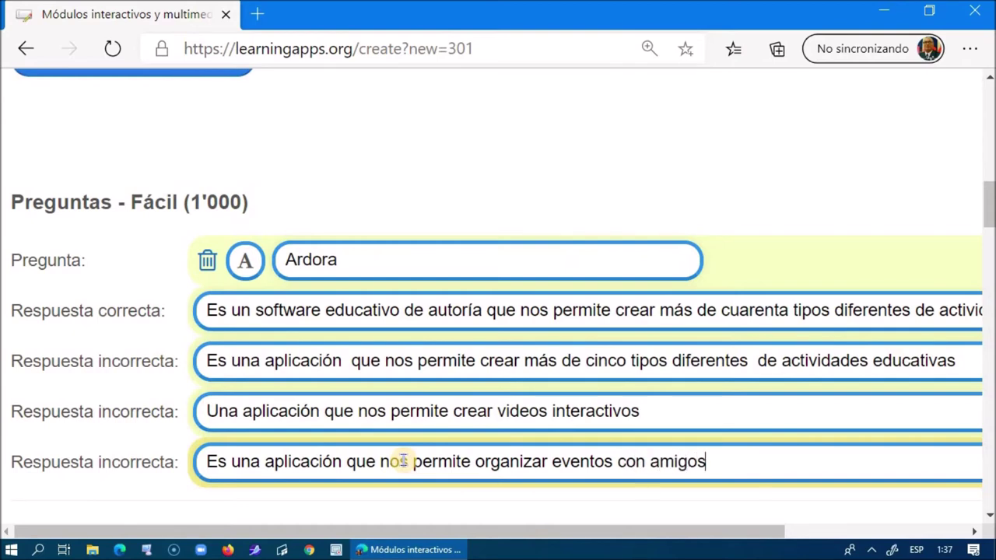
type(", colega")
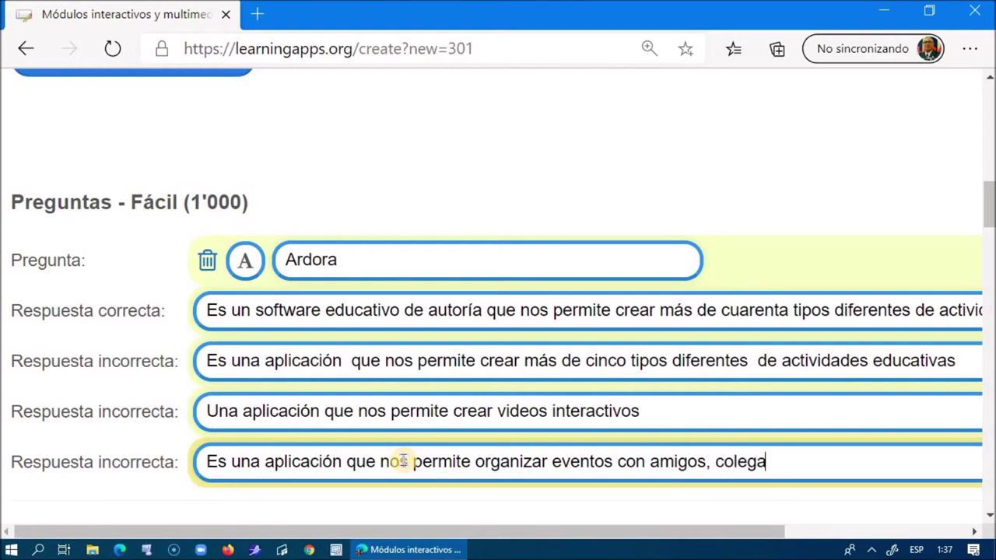
type("s y alumnos")
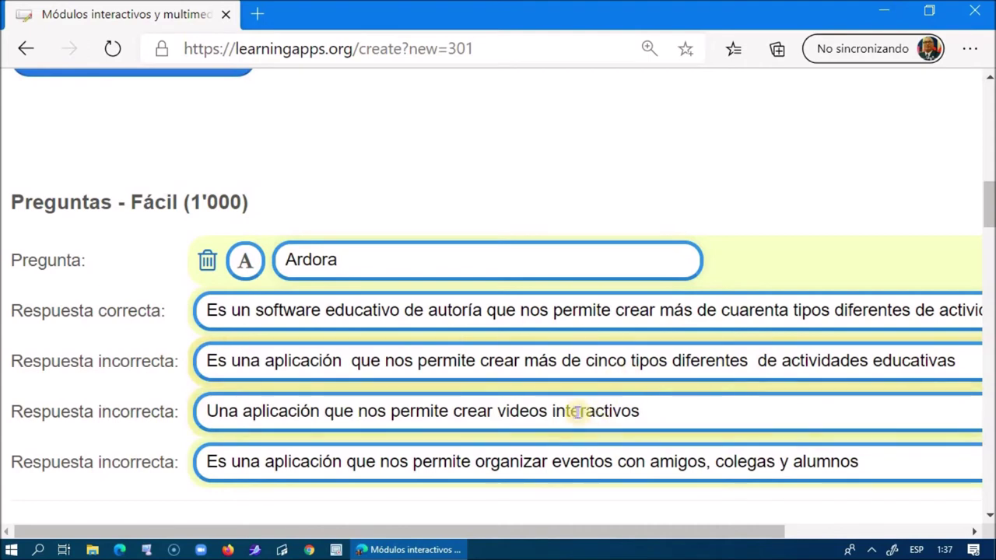
- Enter "Edpuzzle" as the question in the Nivel intermedio (5'000) section
scroll(630, 397, "down", 2)
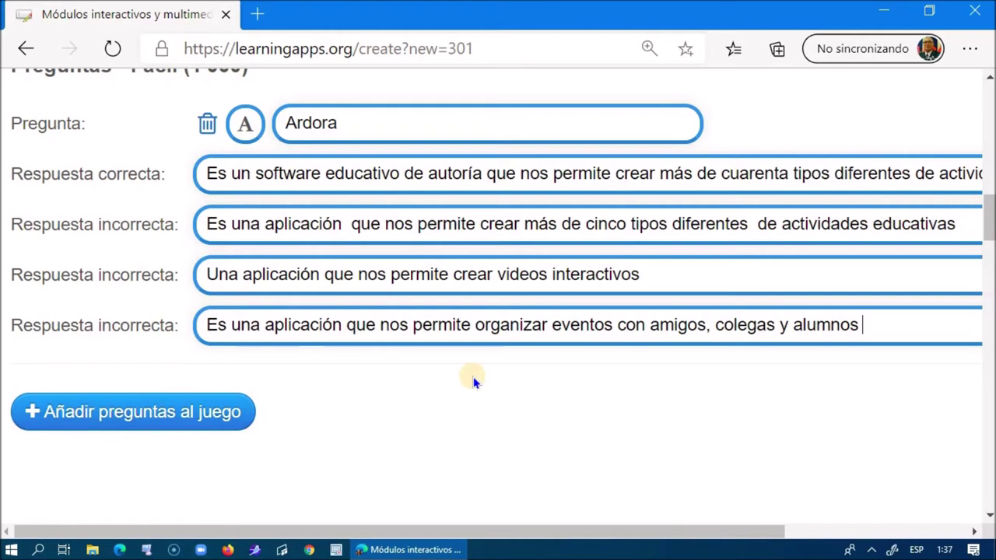
scroll(476, 377, "down", 2)
scroll(478, 374, "down", 3)
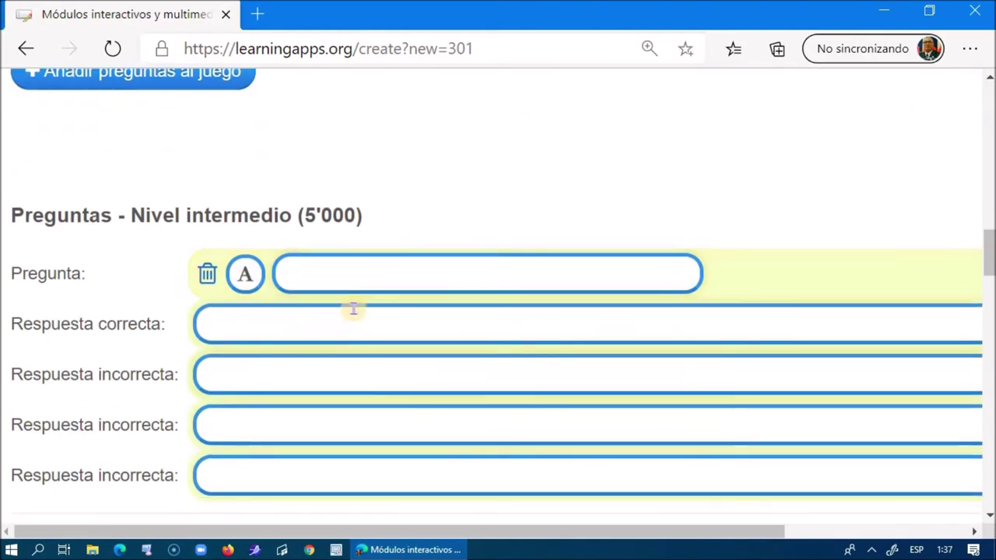
left_click(375, 276)
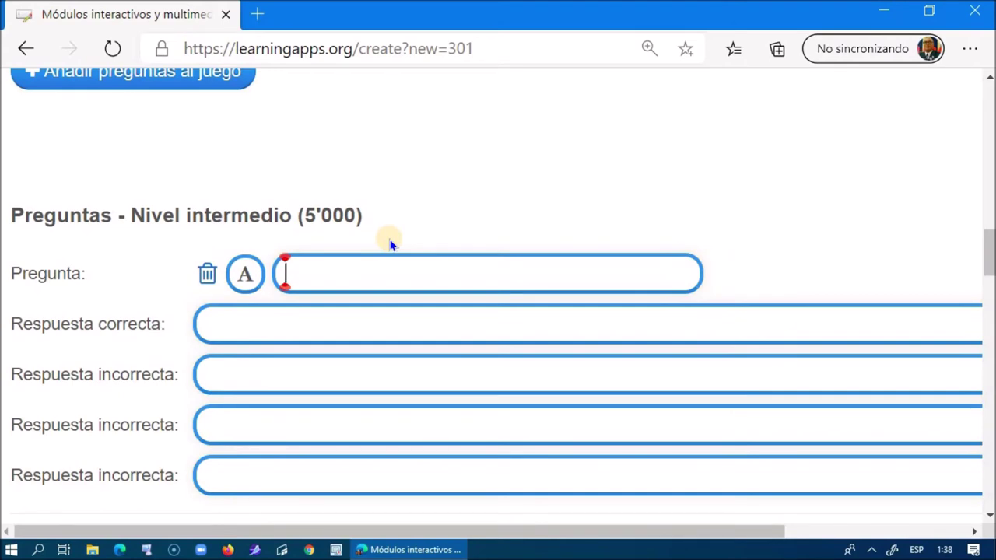
type("Edpud")
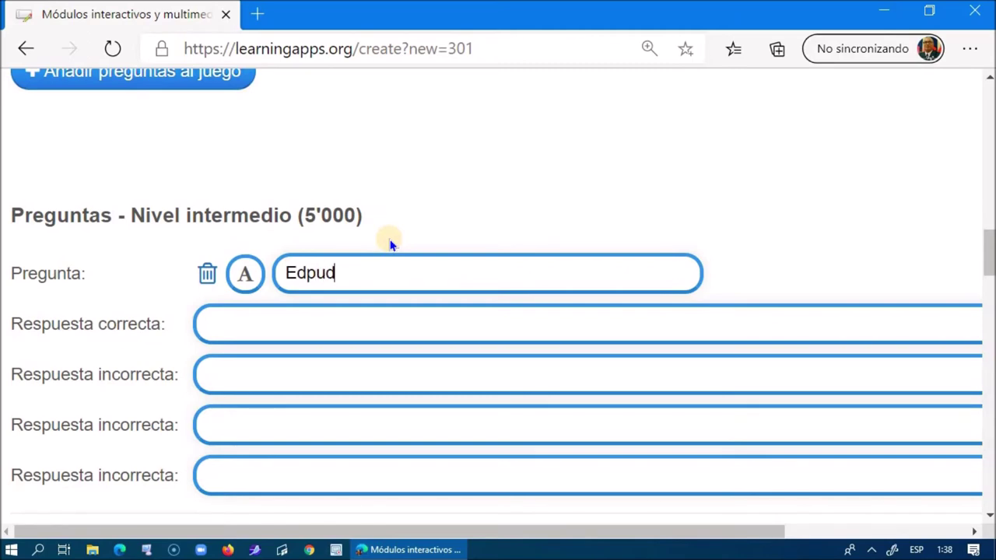
key("BackSpace")
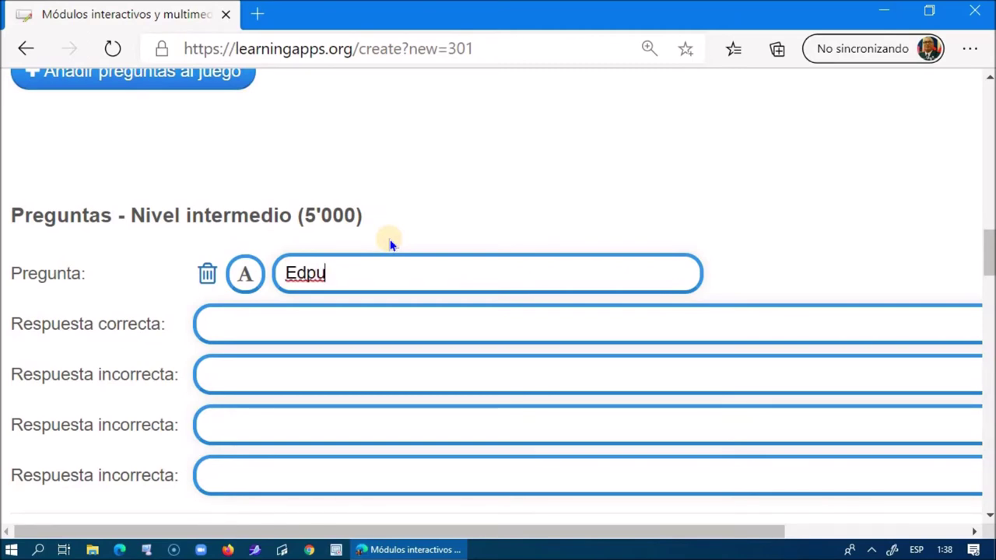
type("zzle")
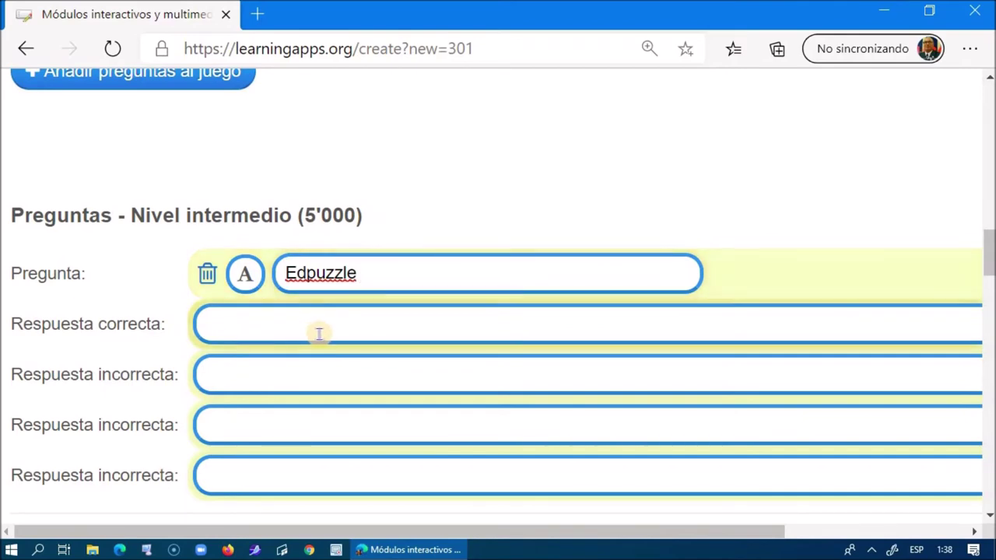
- Enter "Es una herramienta para editar videos interactivos" as the Edpuzzle question's correct answer
left_click(271, 323)
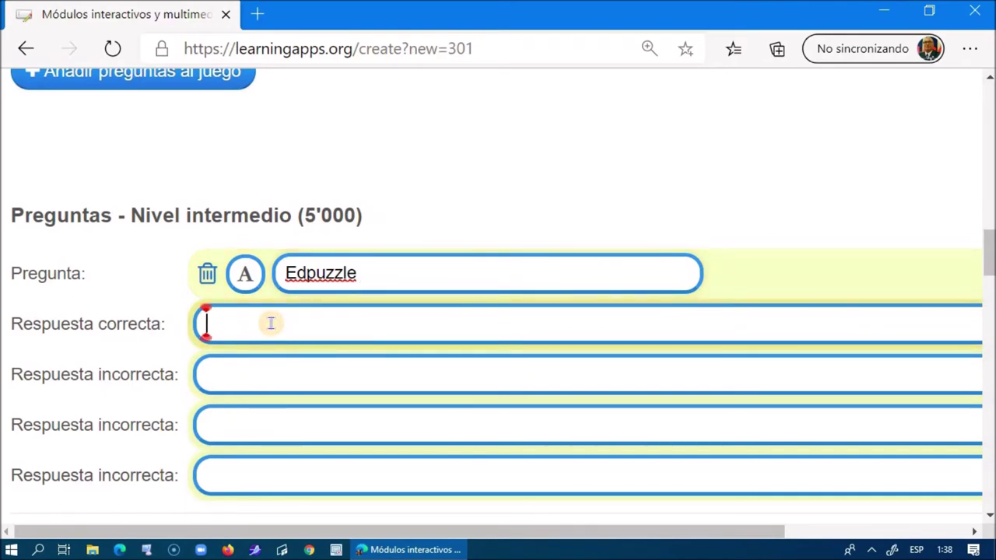
type("Es u")
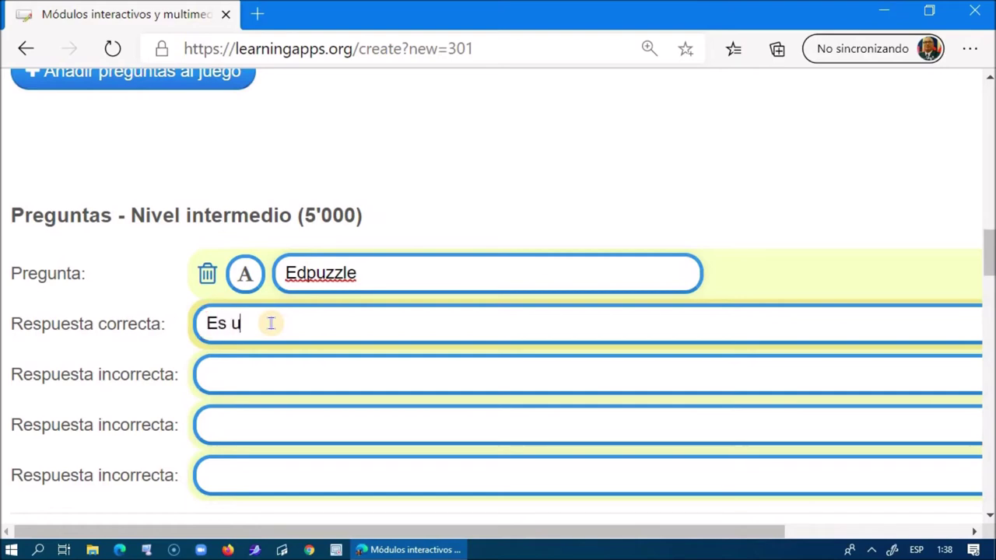
type("na herramienta ")
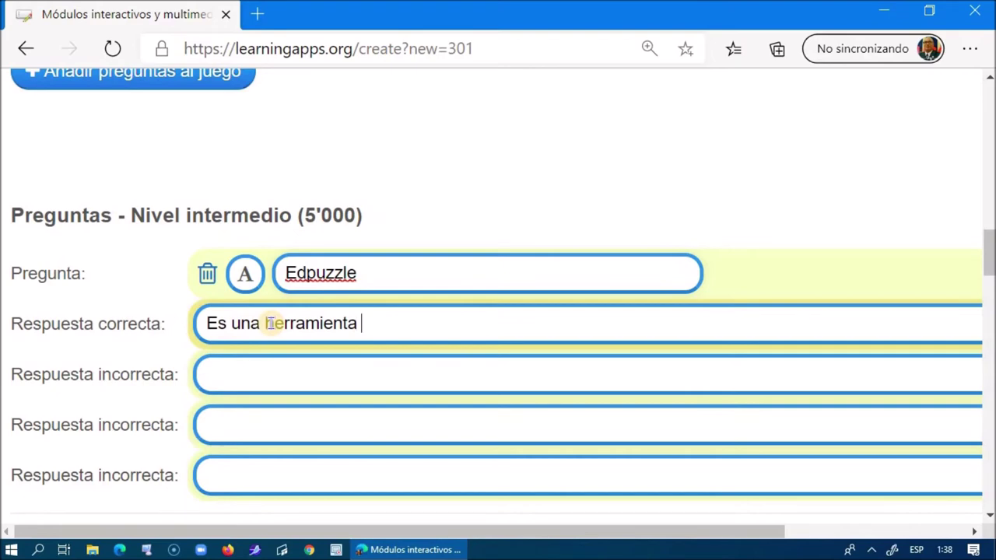
type("para d")
type("rear ")
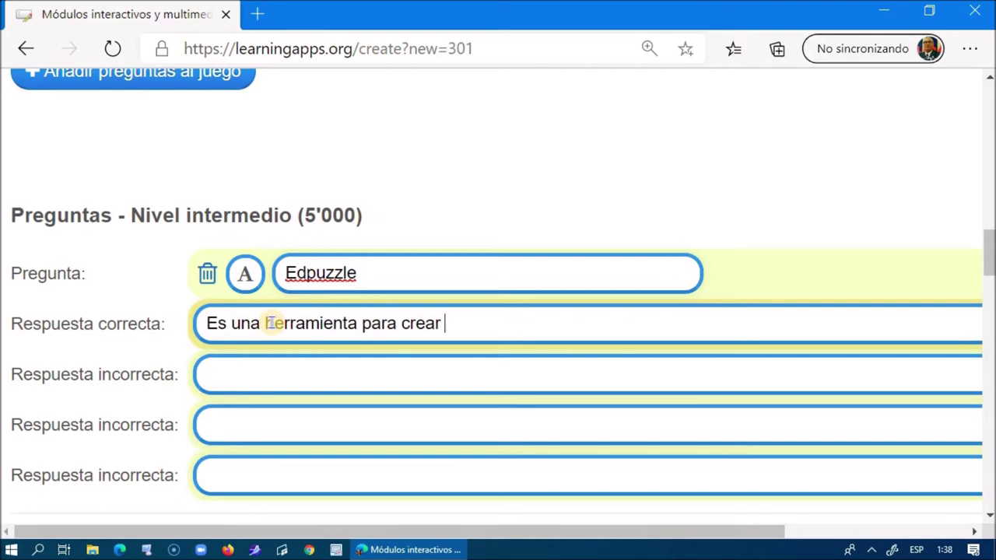
type("video")
key("BackSpace")
key("BackSpace")
key("BackSpace")
key("BackSpace")
key("BackSpace")
key("BackSpace")
key("BackSpace")
key("BackSpace")
key("BackSpace")
key("BackSpace")
key("BackSpace")
key("BackSpace")
type("editar")
type("video")
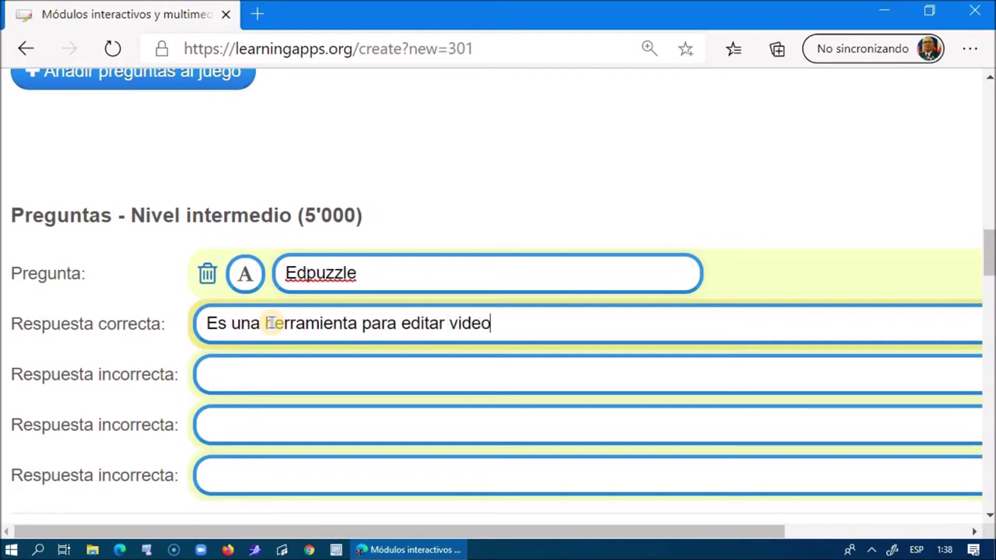
type("s interactivos")
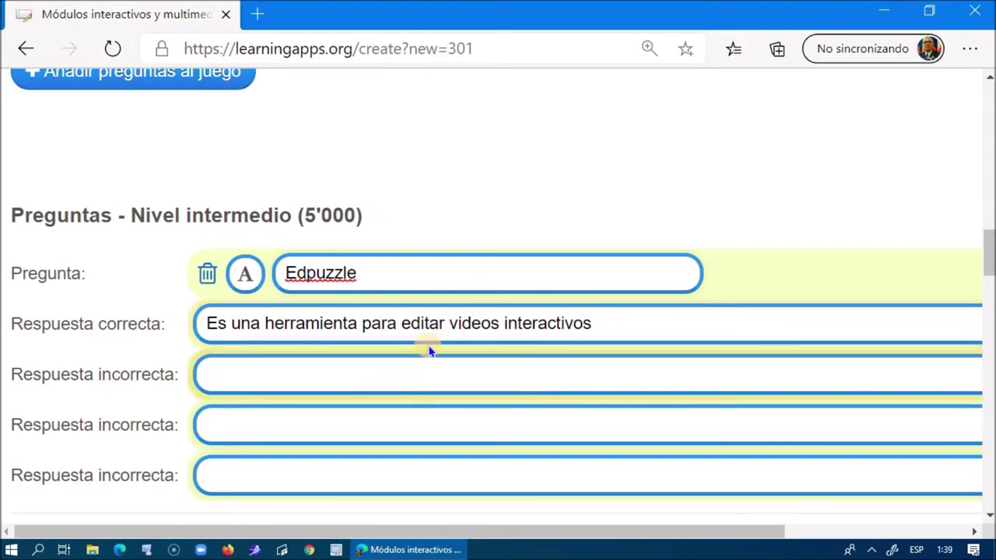
- Enter "Sirve para organizar encuentros o reuniones" as the Edpuzzle question's first incorrect answer
left_click(275, 373)
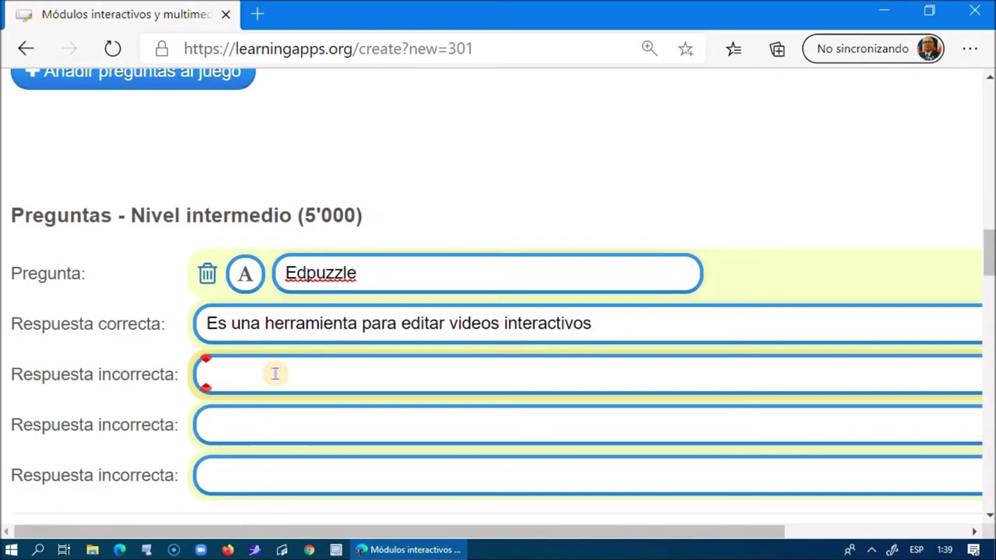
type("Sirve")
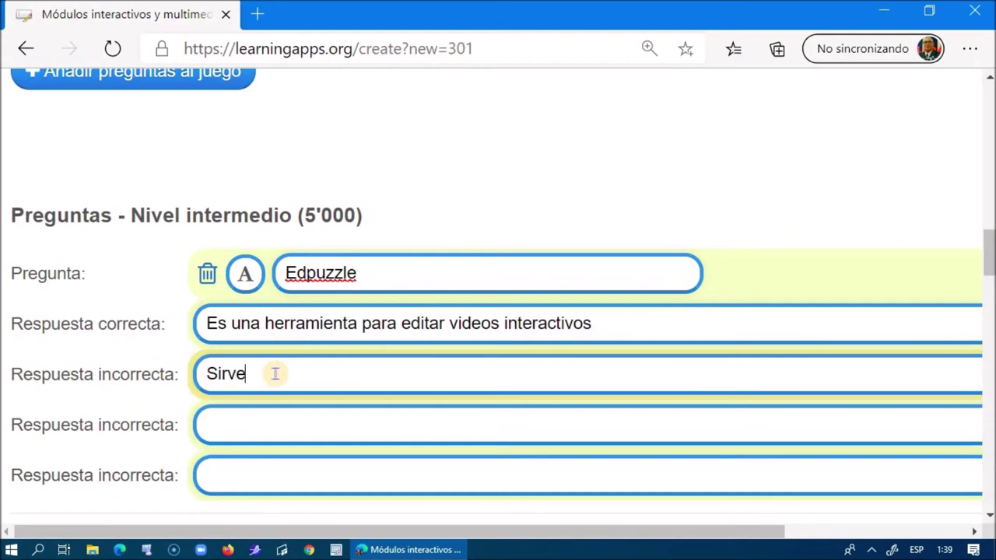
type(" para organiza")
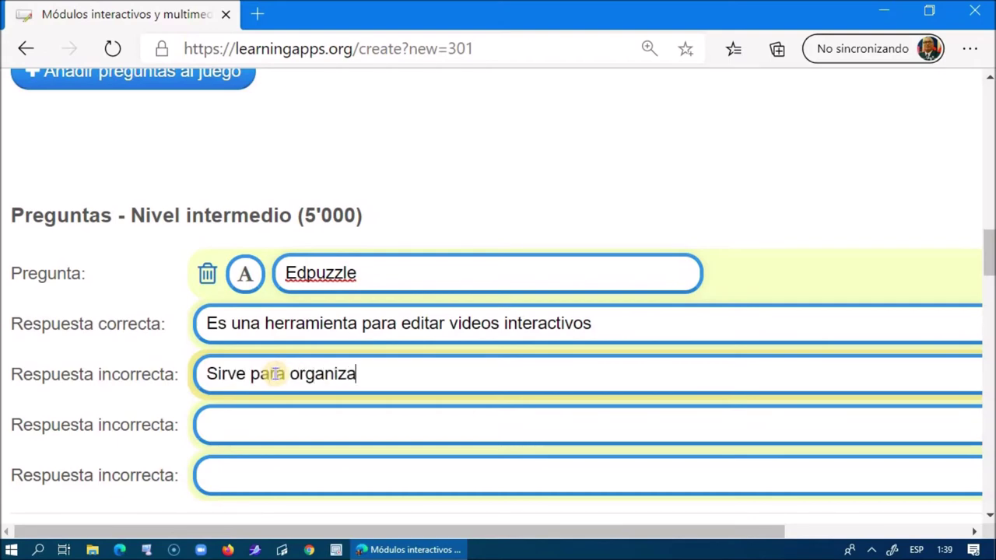
type("r encuentros o reuniones")
- Enter "Se utiliza para crear video tutoriales" as the Edpuzzle question's second incorrect answer
left_click(261, 428)
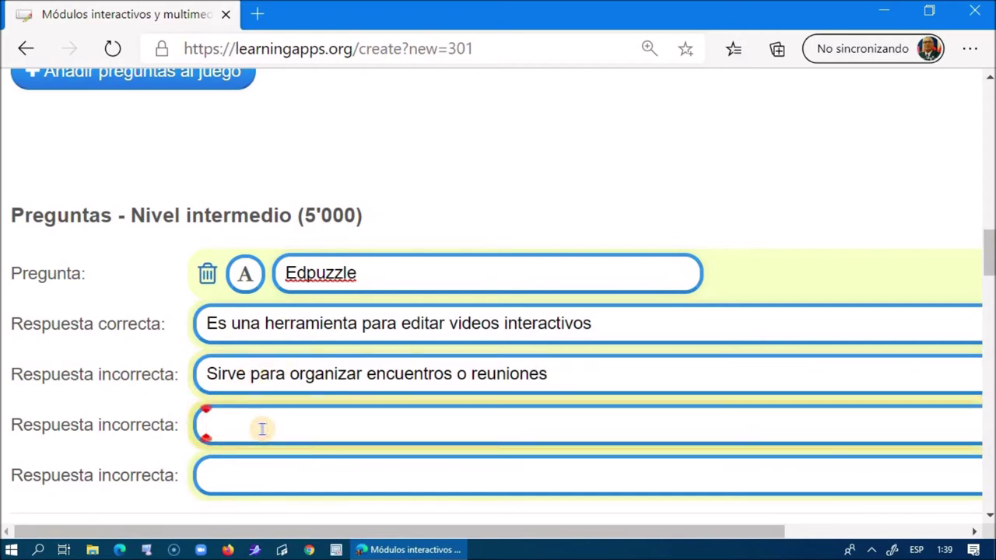
type("Se utiliza")
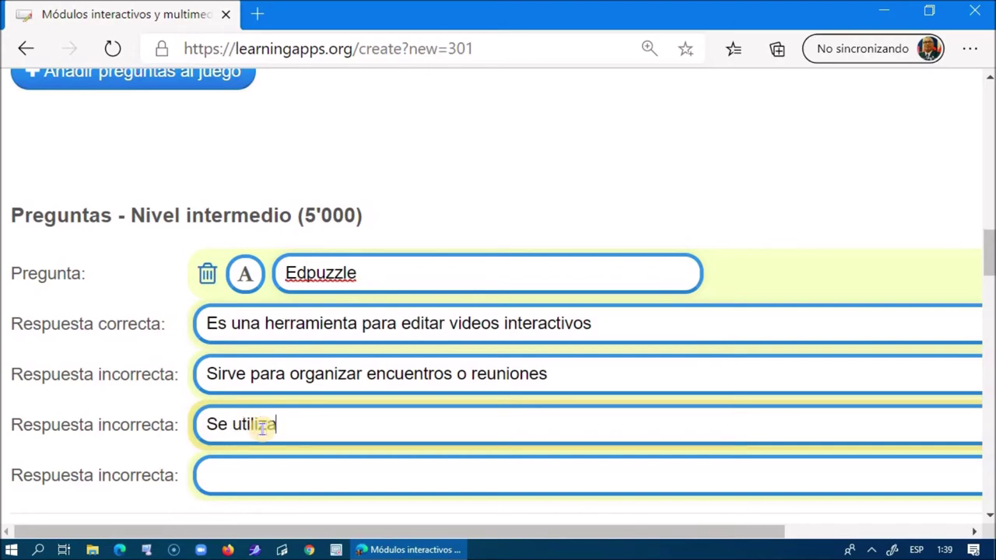
type("r para crear video")
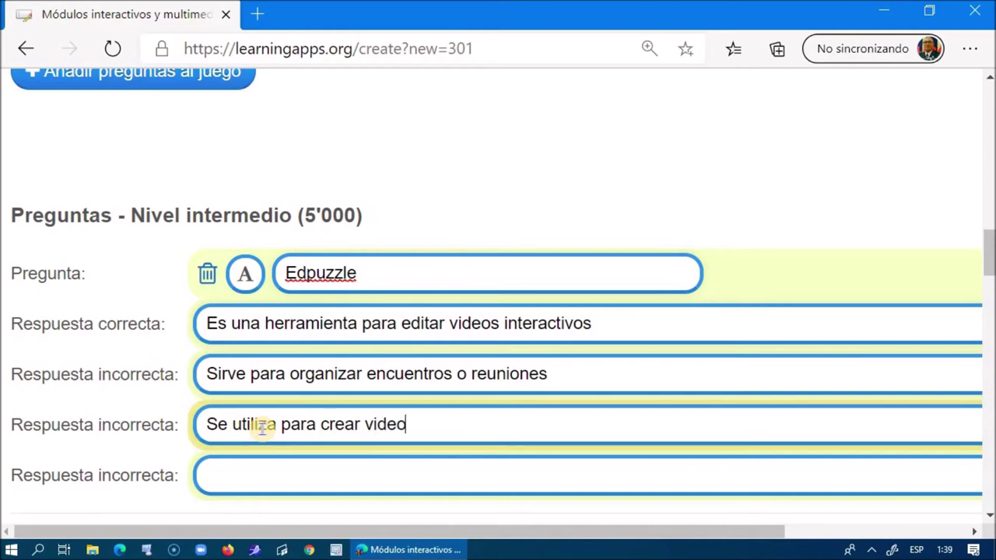
type(" tutoriales")
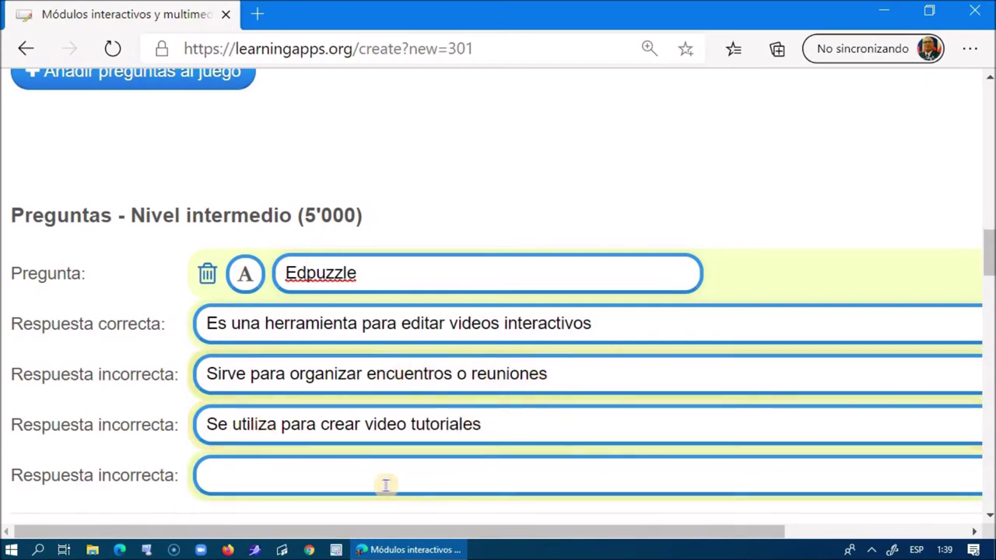
- Enter "Se utiliza para crear sopas de letras" as the Edpuzzle question's third incorrect answer
left_click(289, 474)
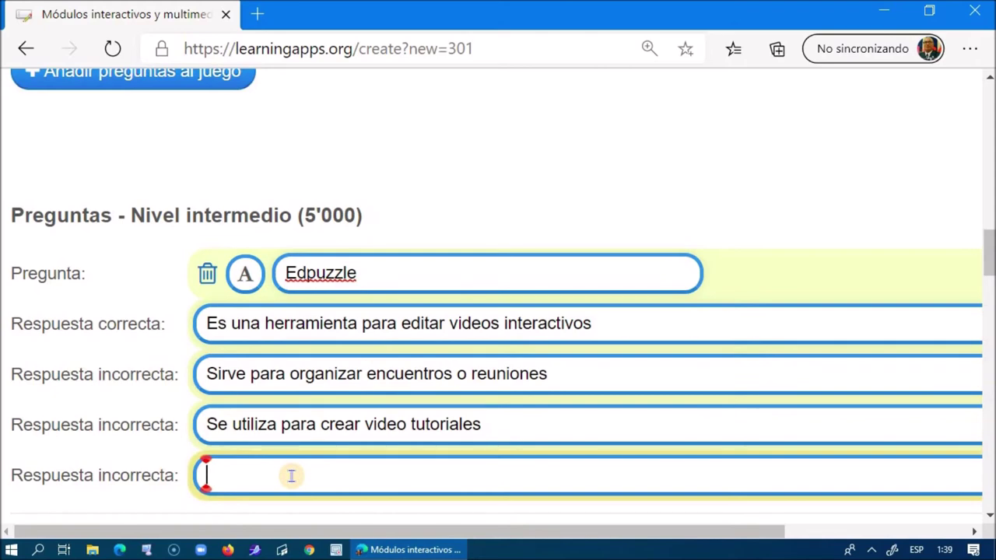
type("Se util")
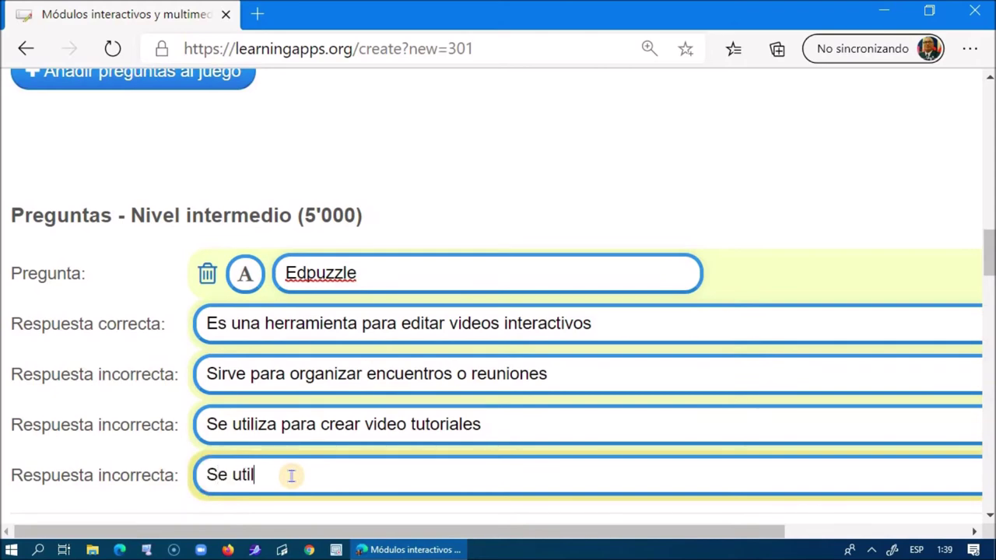
type("iza para crear")
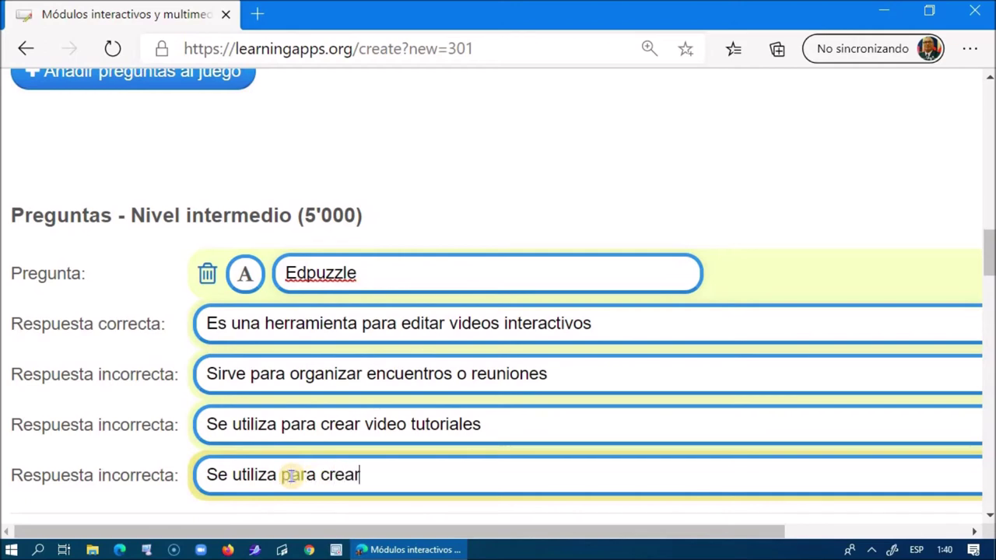
type(" sopas de letras")
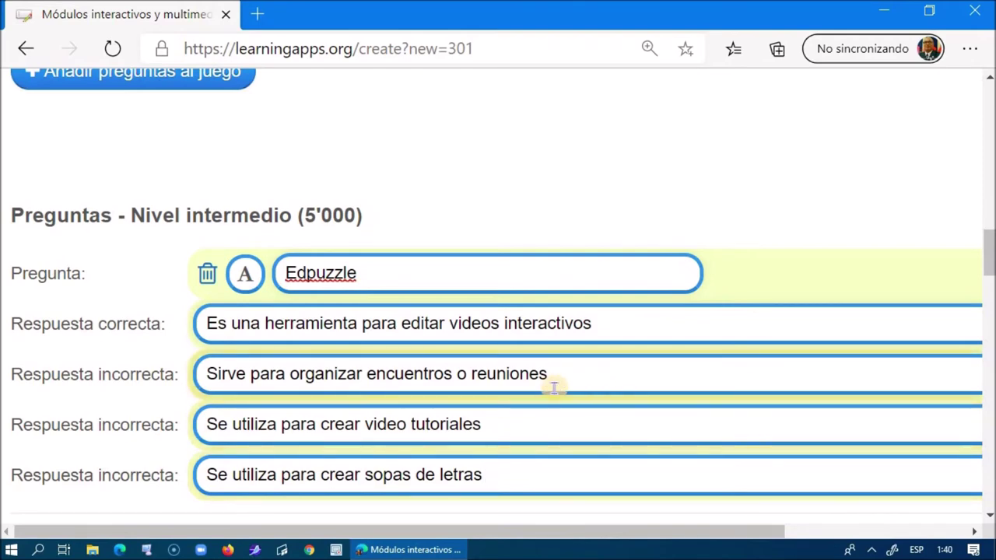
- Enter "Trace Effects" as the question in the Un poco difícil (50'000) section
scroll(554, 388, "down", 1)
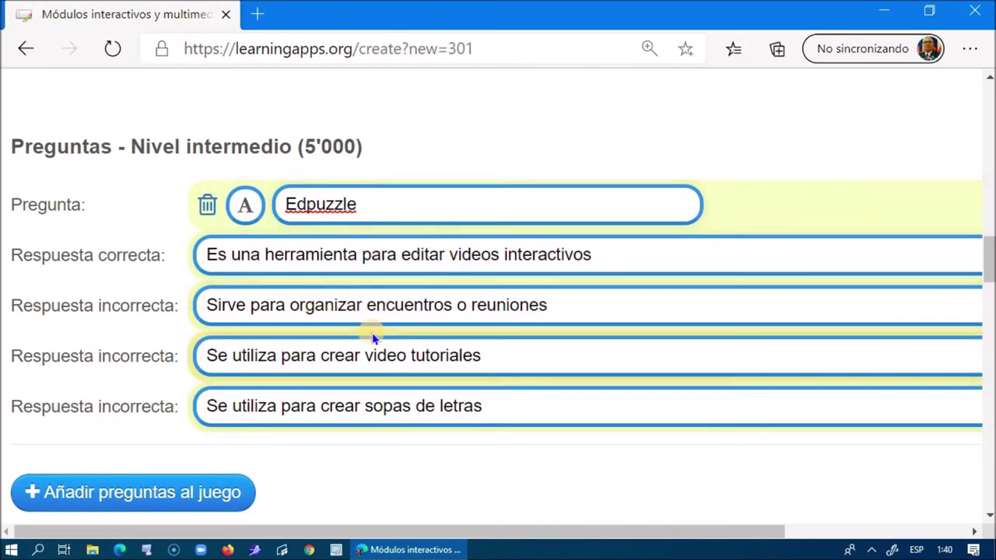
scroll(372, 338, "down", 5)
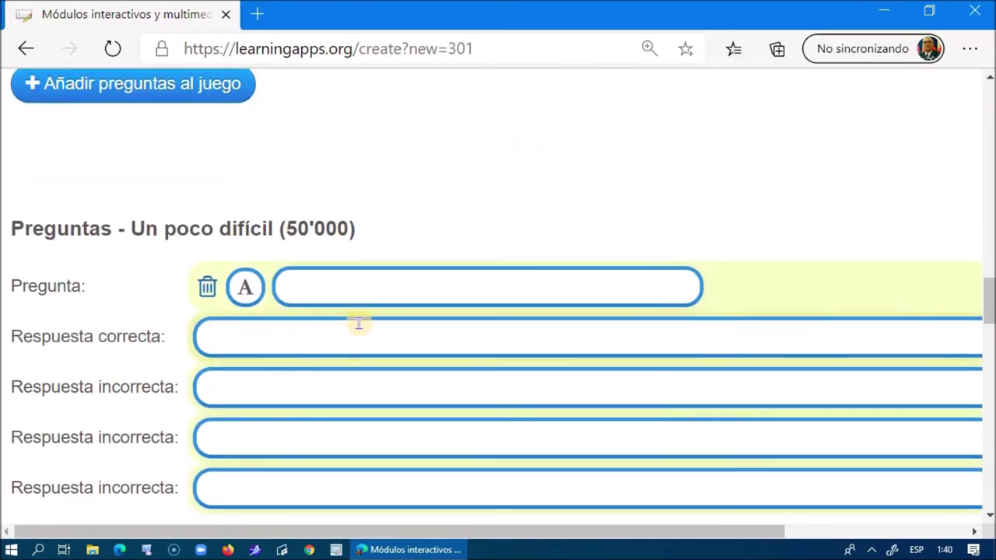
left_click(364, 293)
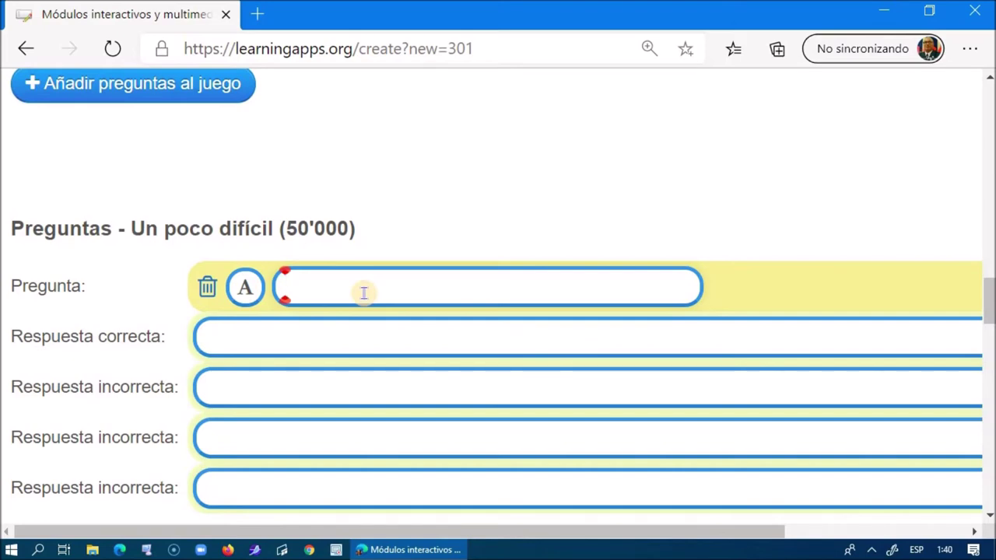
type("Trace")
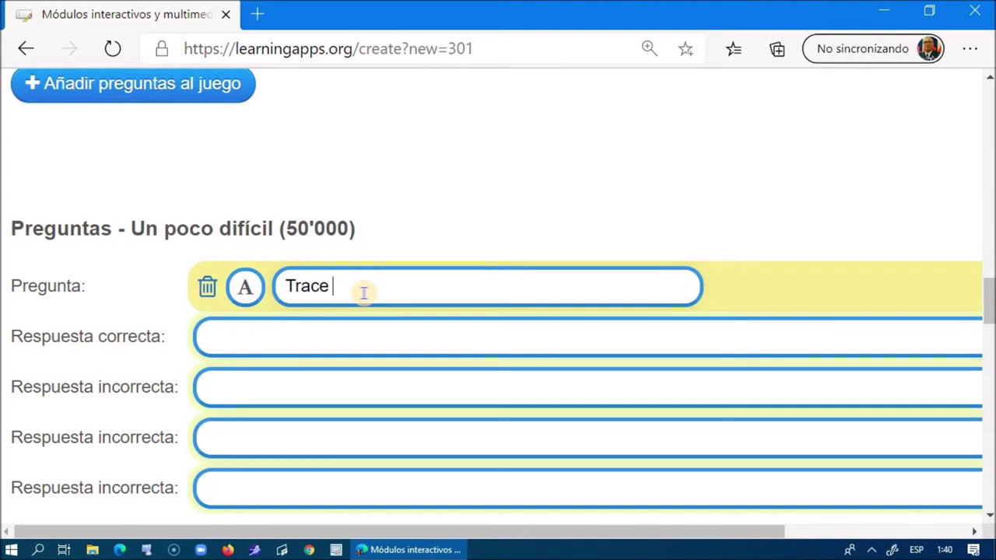
type(" Effects")
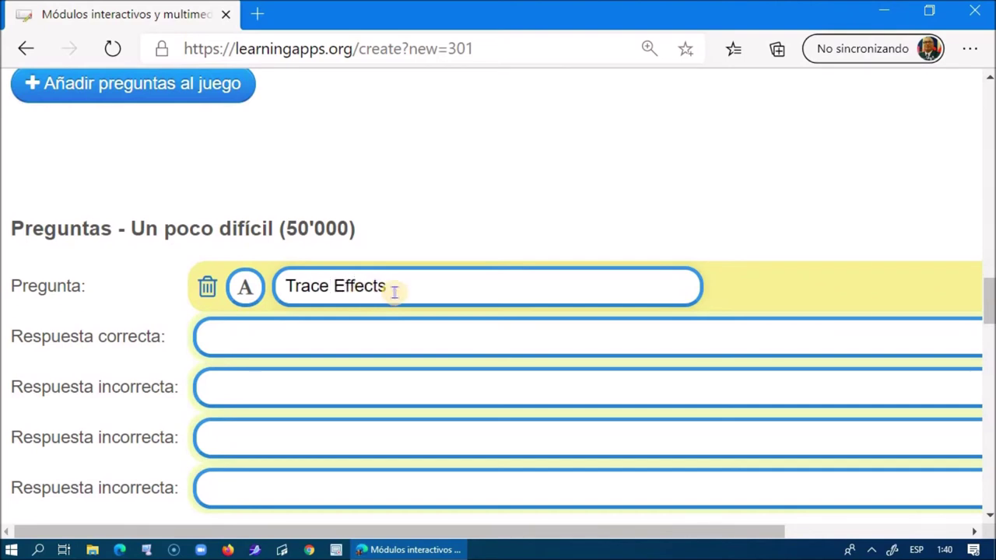
- Begin the Trace Effects question's correct answer with "Es un videojuego en 3D para estudiantes de 12 años en adelante"
left_click(293, 344)
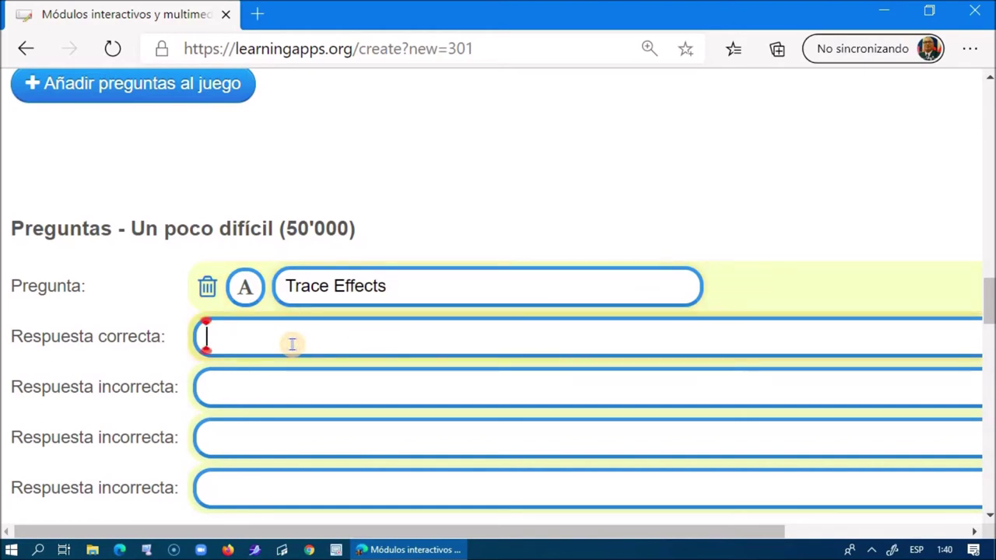
type("Es un video")
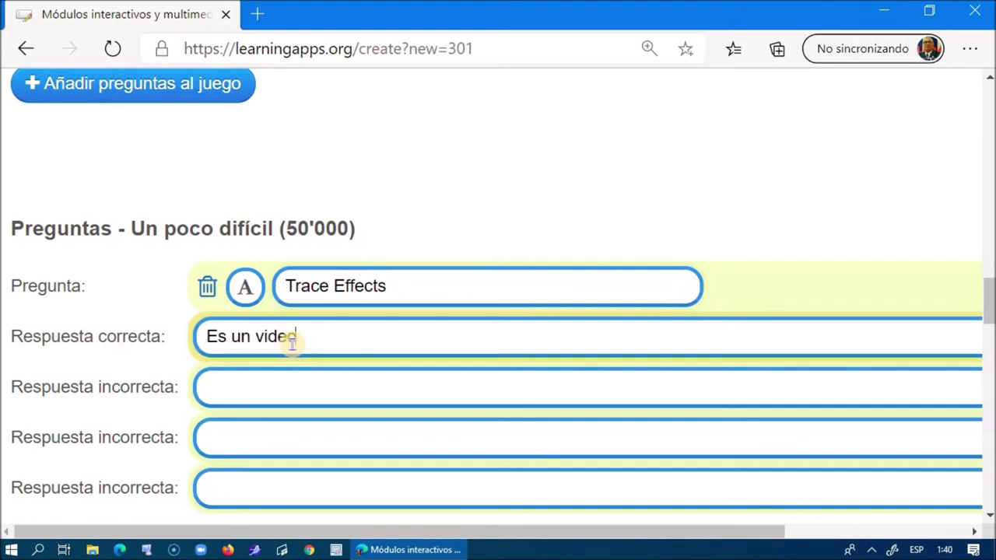
type("juego en ")
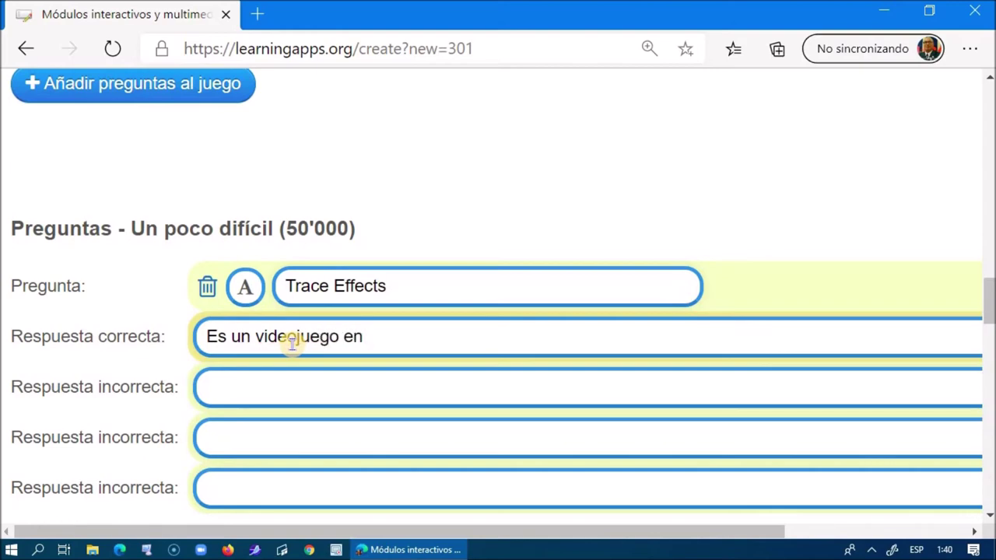
type("3D")
type("para ")
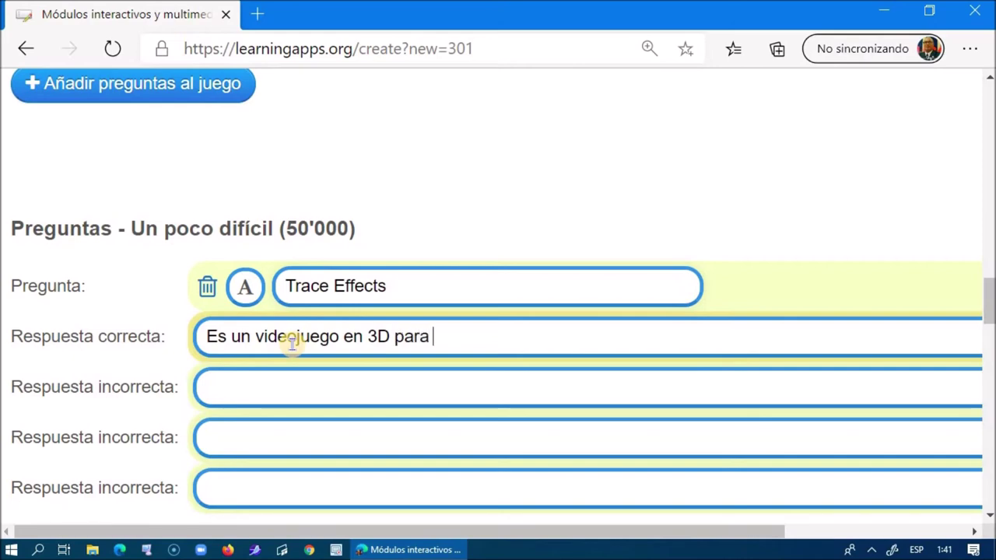
type("estudiant")
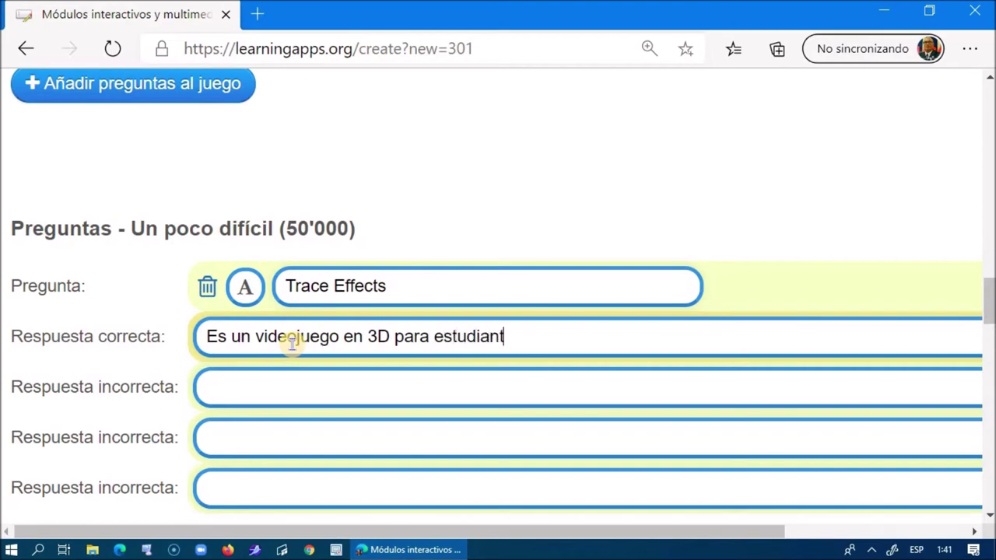
type("es de 12")
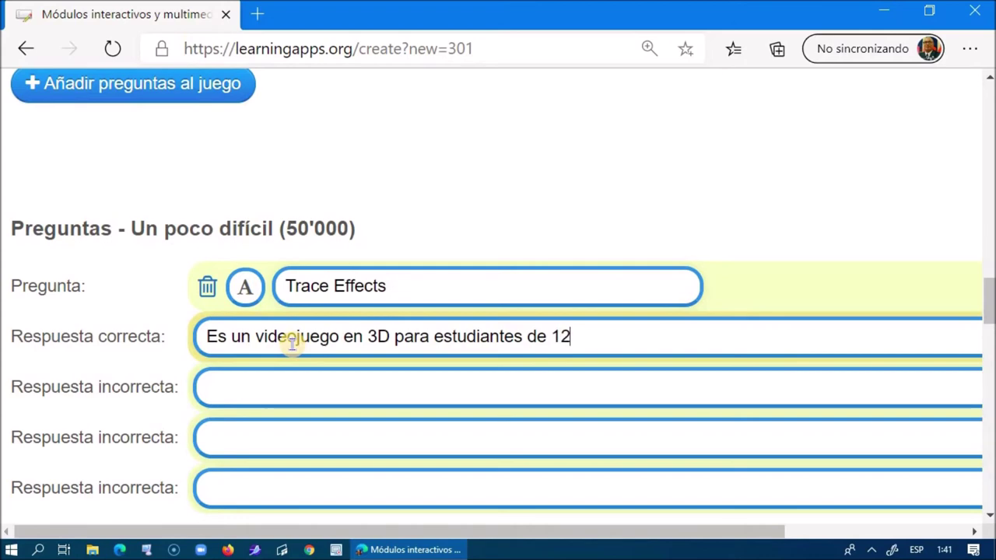
type(" años en adelante")
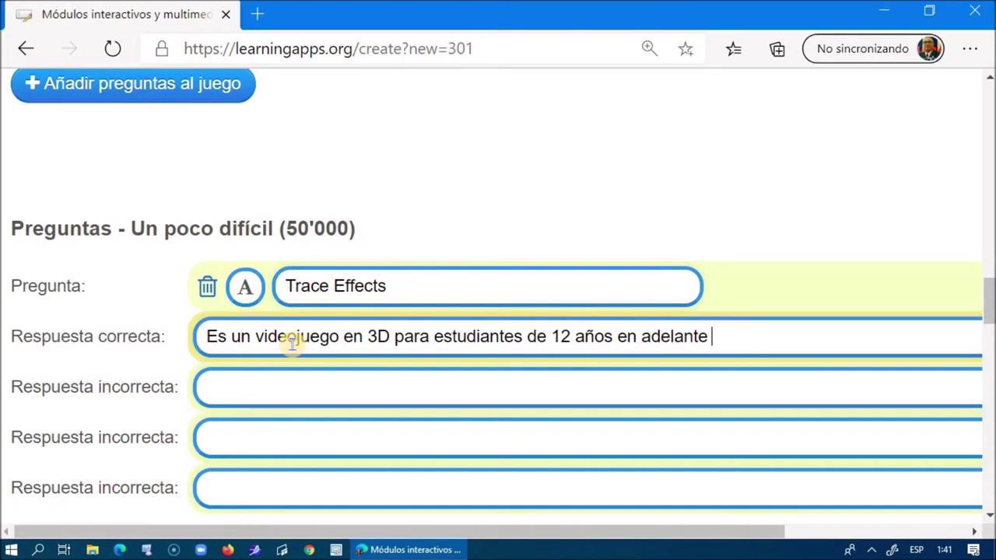
- Continue the Trace Effects correct answer with "que permite al gamer interactuar con el juego", correcting the misspelled last word
type("que permite")
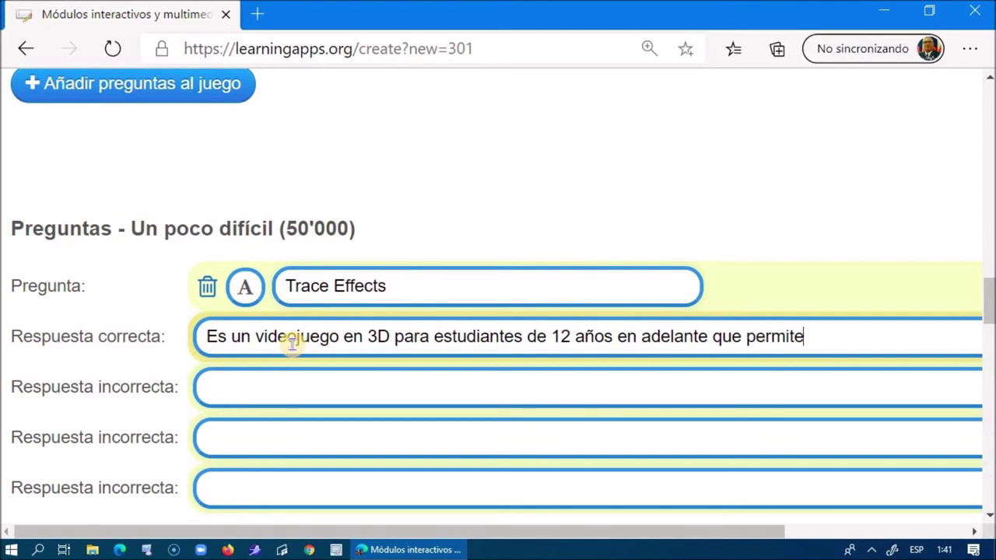
type(" al gamer ")
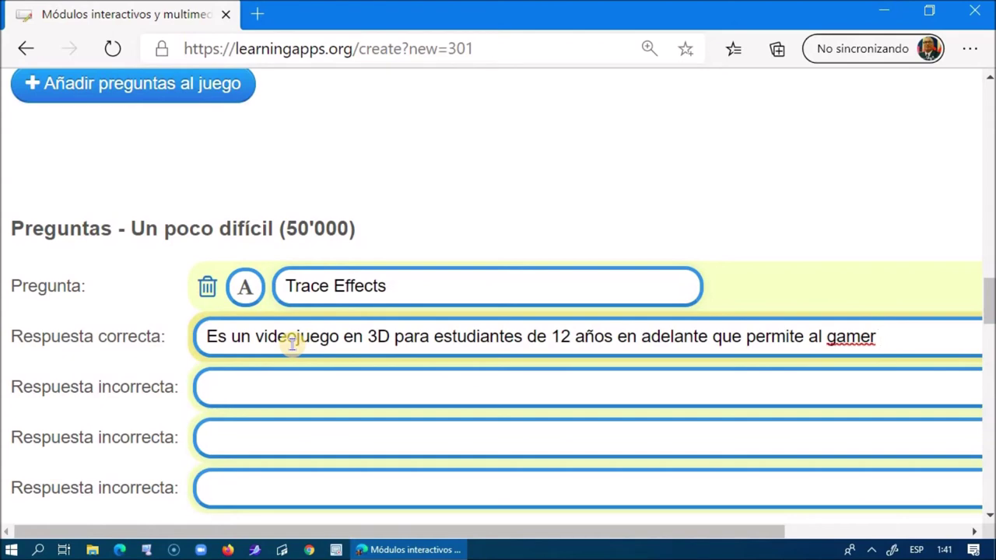
type("interactu")
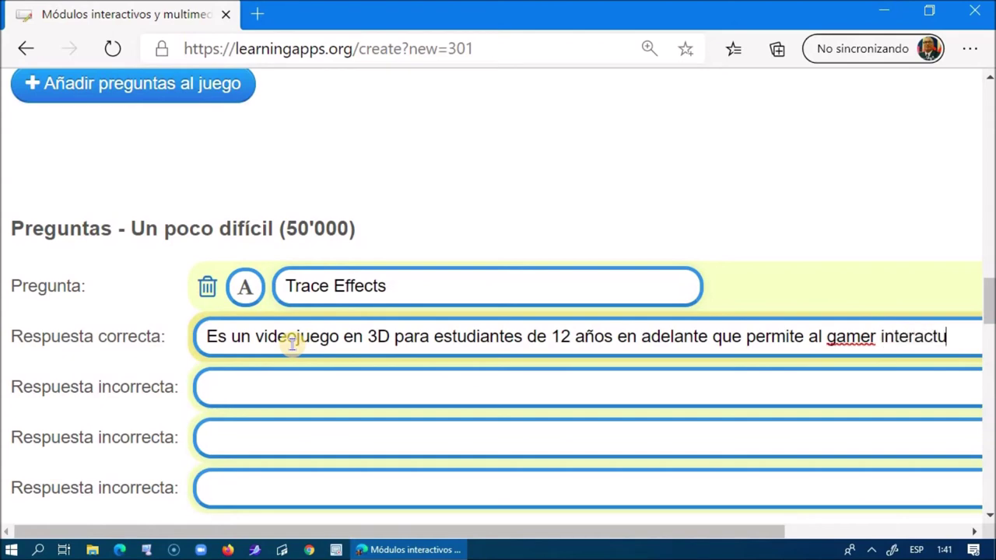
type("ar con el ")
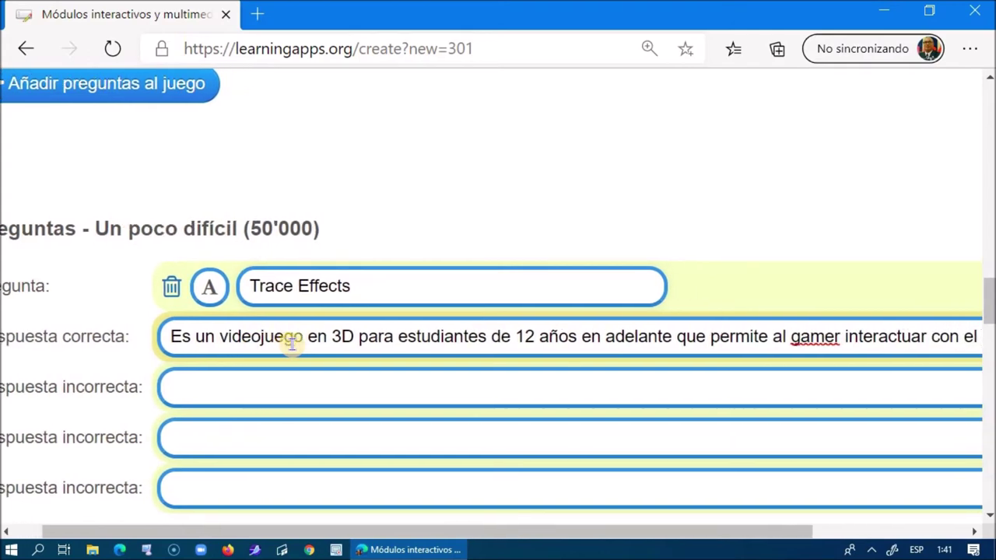
type("uego")
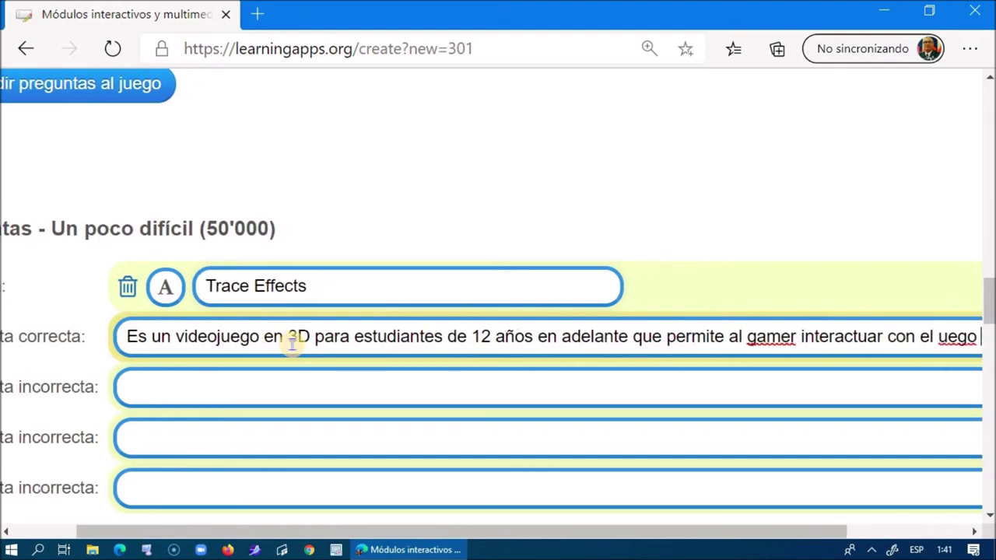
left_click(937, 336)
type("j")
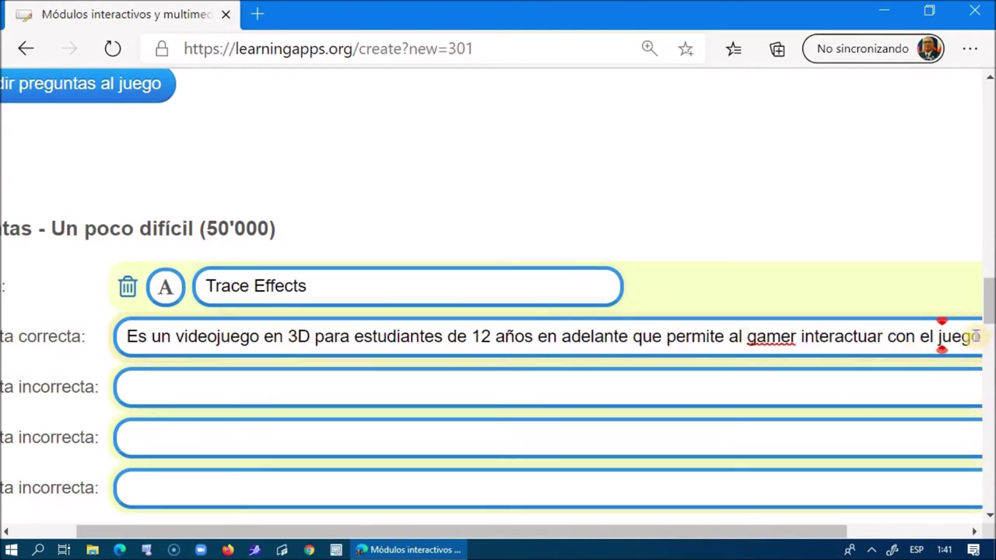
- Complete the Trace Effects question's correct answer with "y aprender sobre la cultura americana"
scroll(978, 336, "down", 5)
scroll(793, 311, "up", 3)
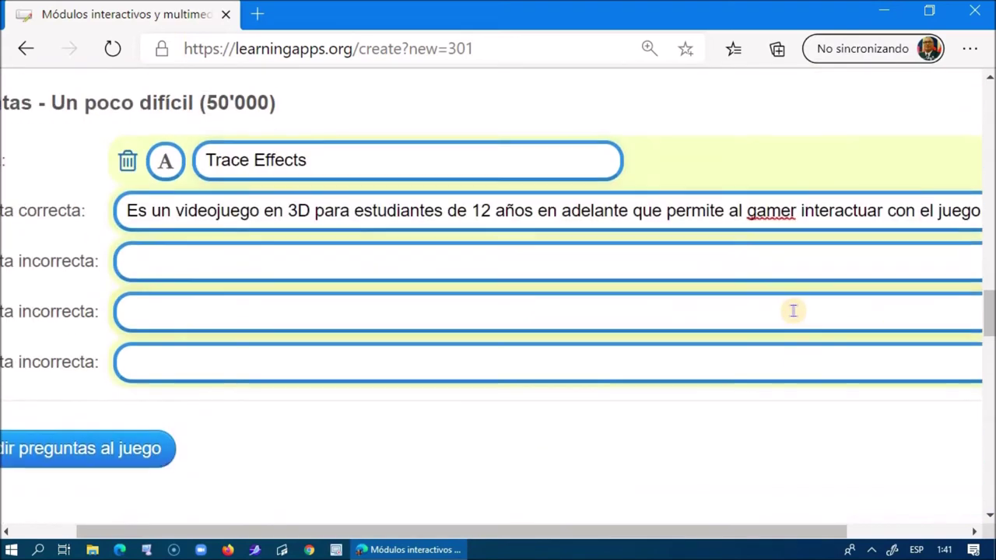
left_click(978, 213)
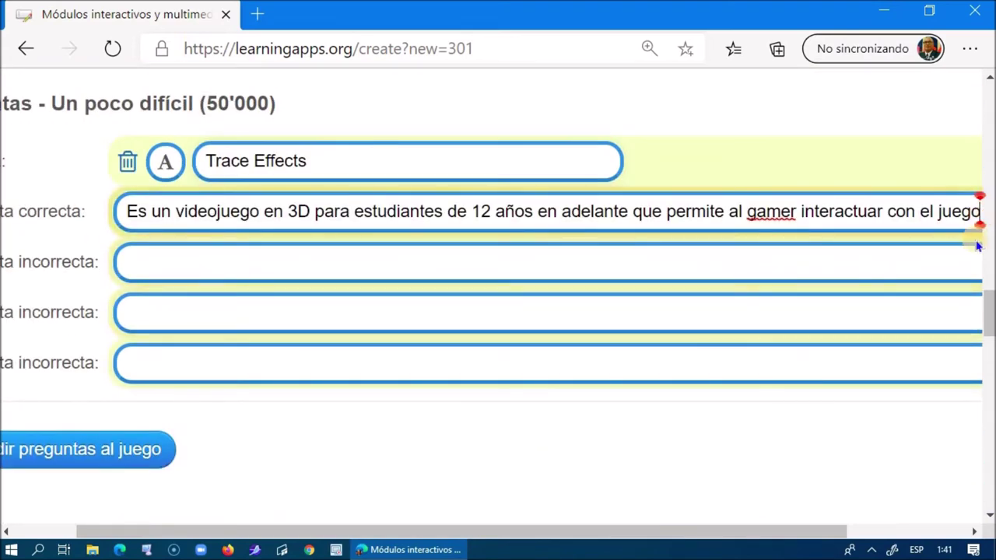
type("y")
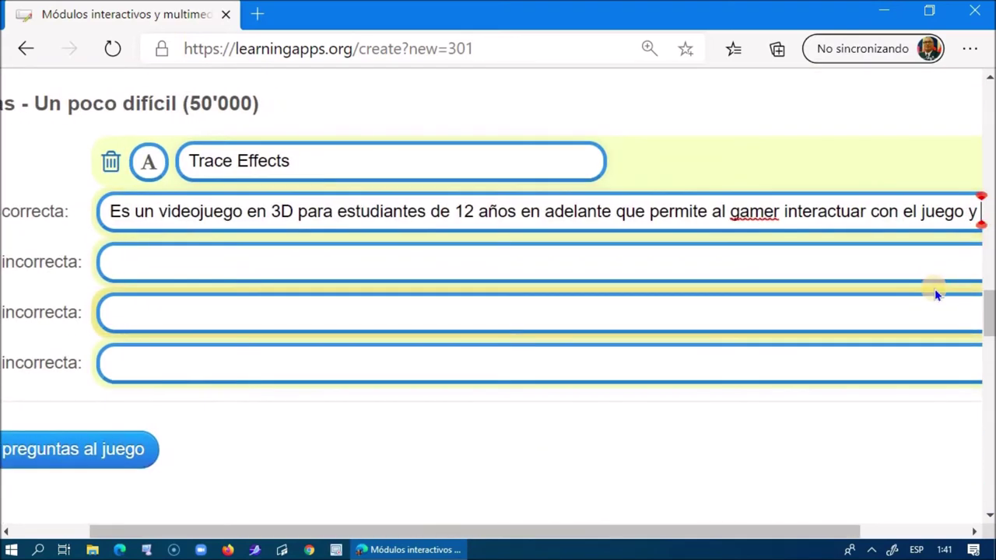
type(" apre")
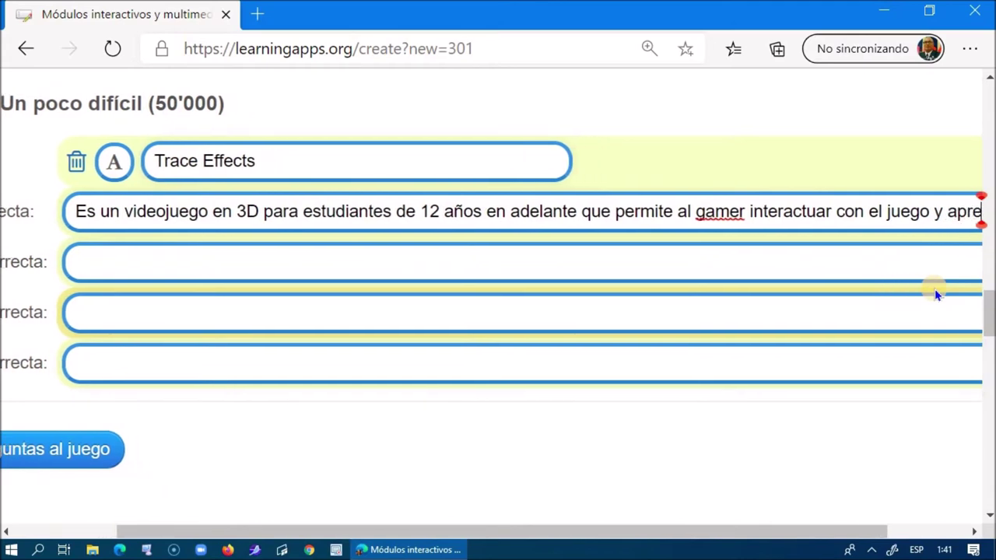
type("nder s")
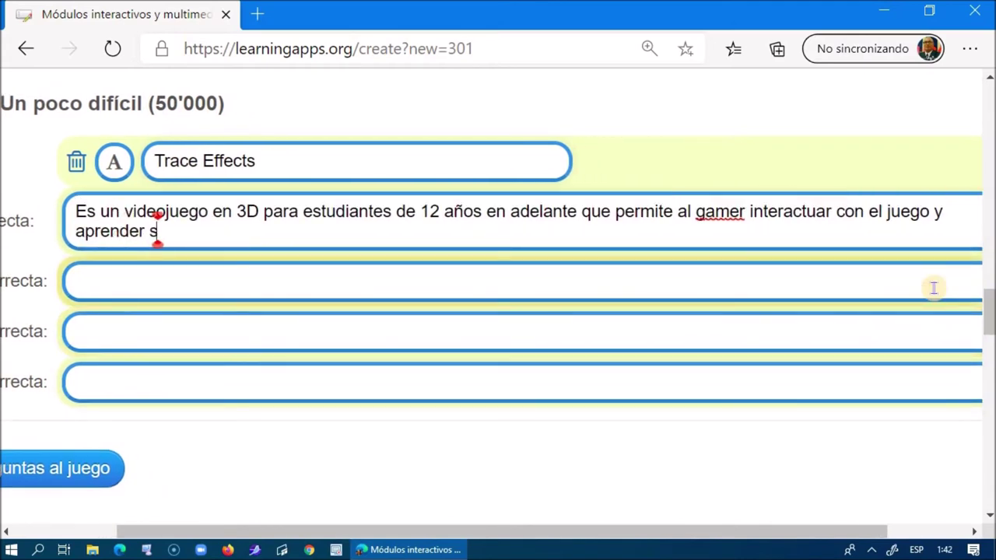
type("obre la ")
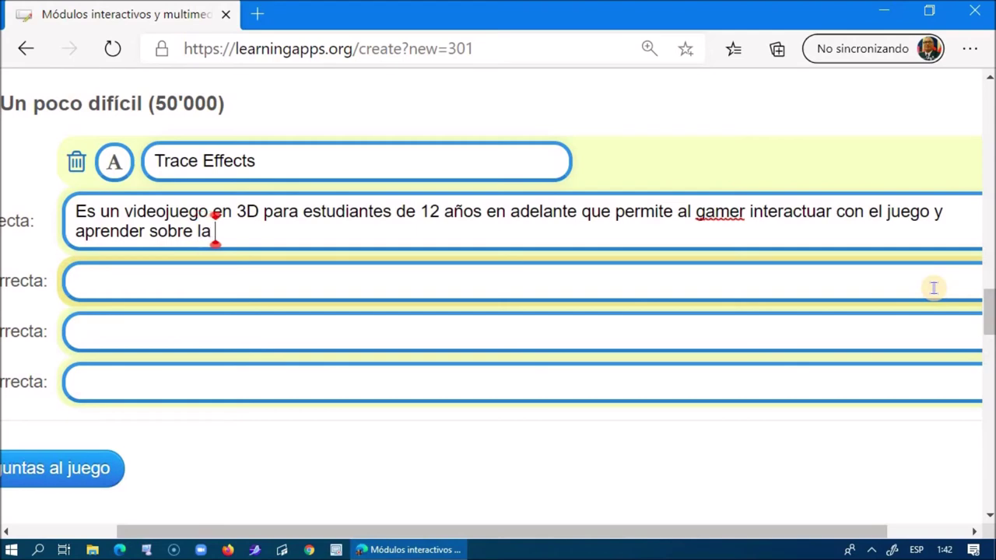
type("cultura ")
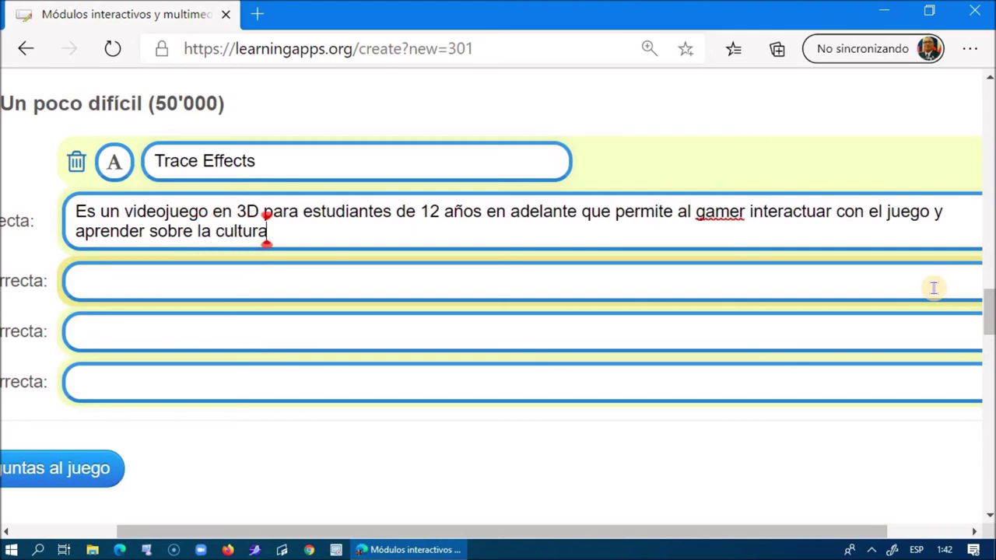
type("am")
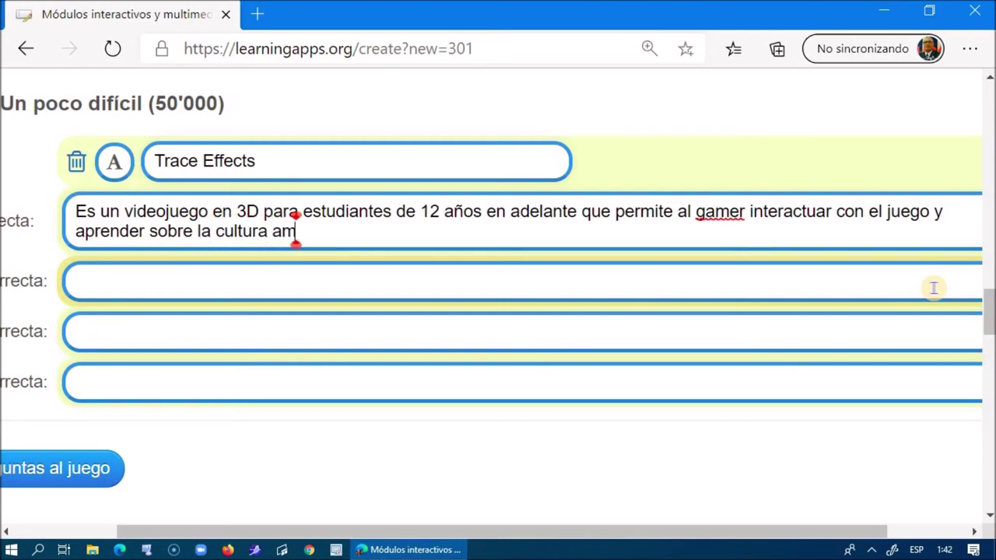
type("ericana")
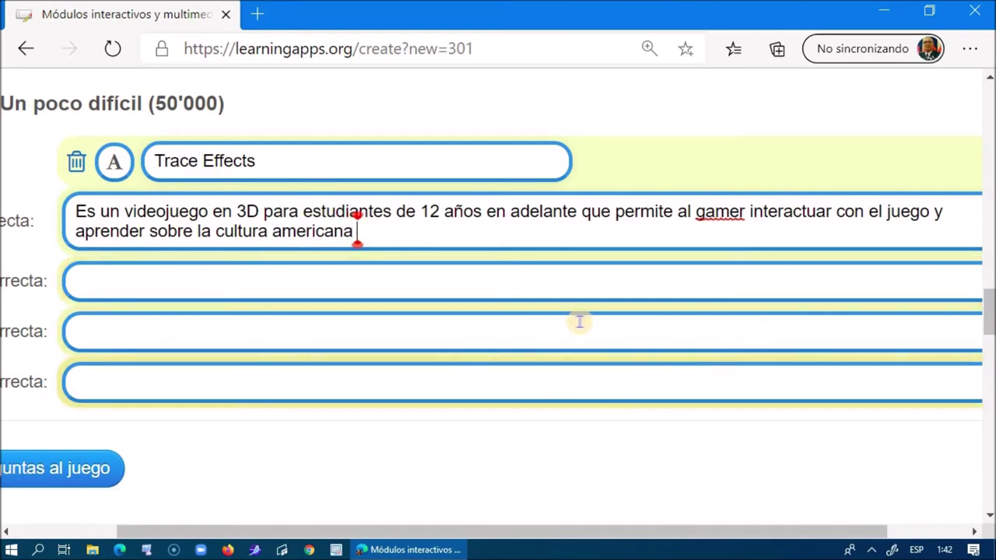
- Enter "Una aplicación para crear efectos" as the Trace Effects question's first incorrect answer
left_click(184, 288)
left_click_drag(533, 531, 378, 525)
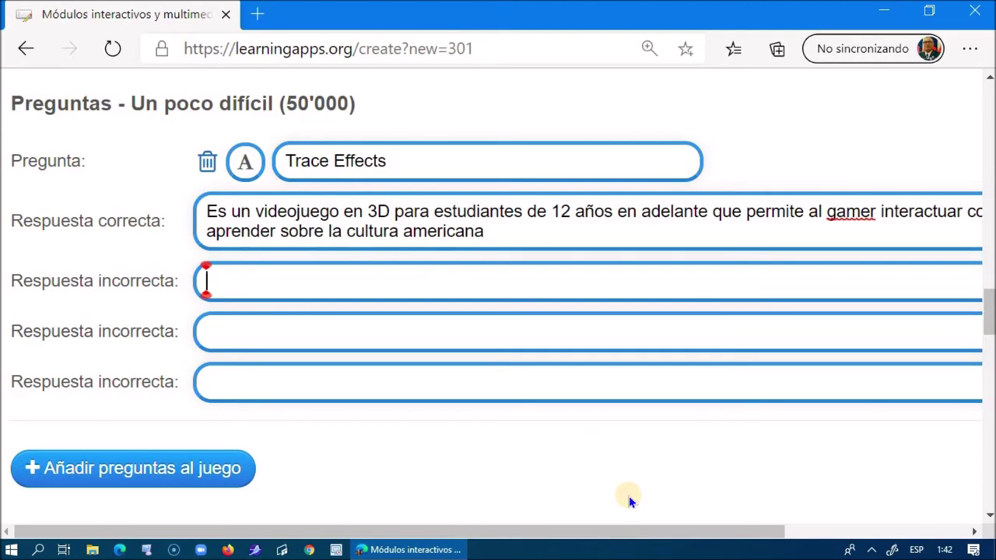
type("Una apli")
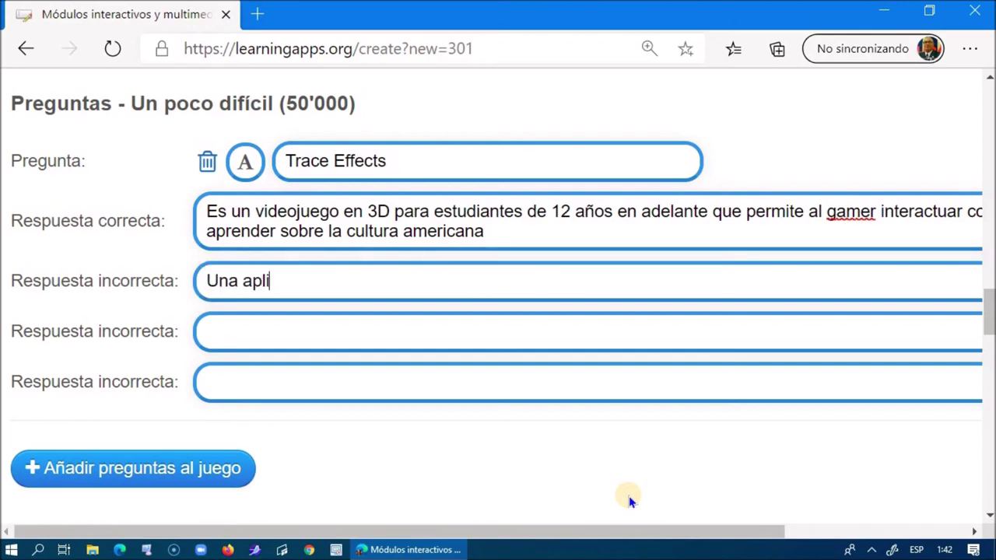
type("cación para ")
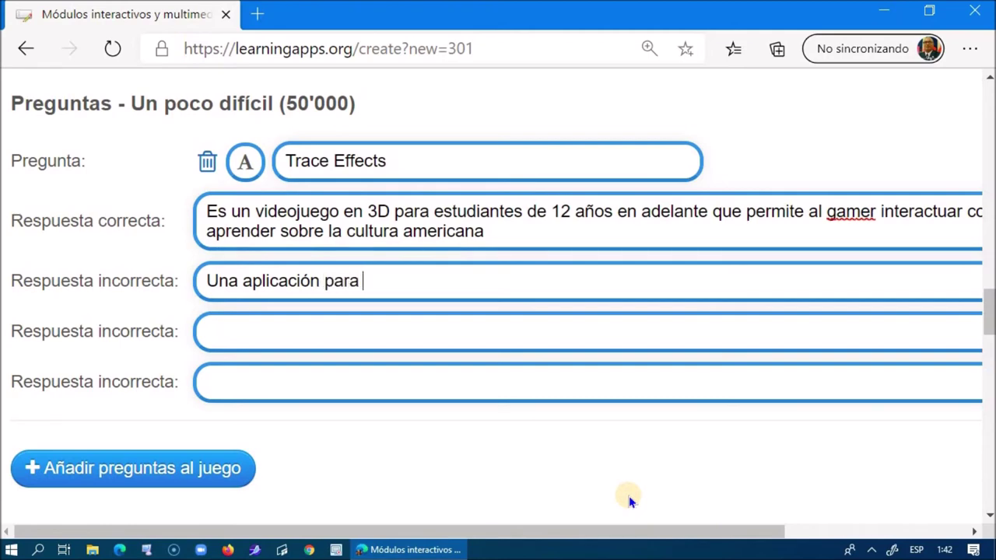
type("crear efectos")
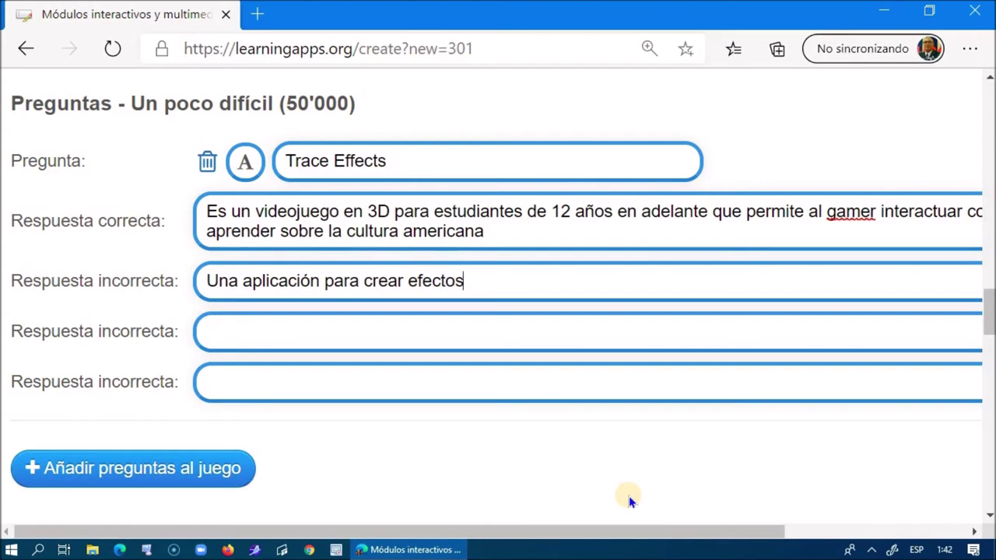
- Enter "Una aplicación para editar videos con efectos especiales" as the Trace Effects question's second incorrect answer
left_click(314, 336)
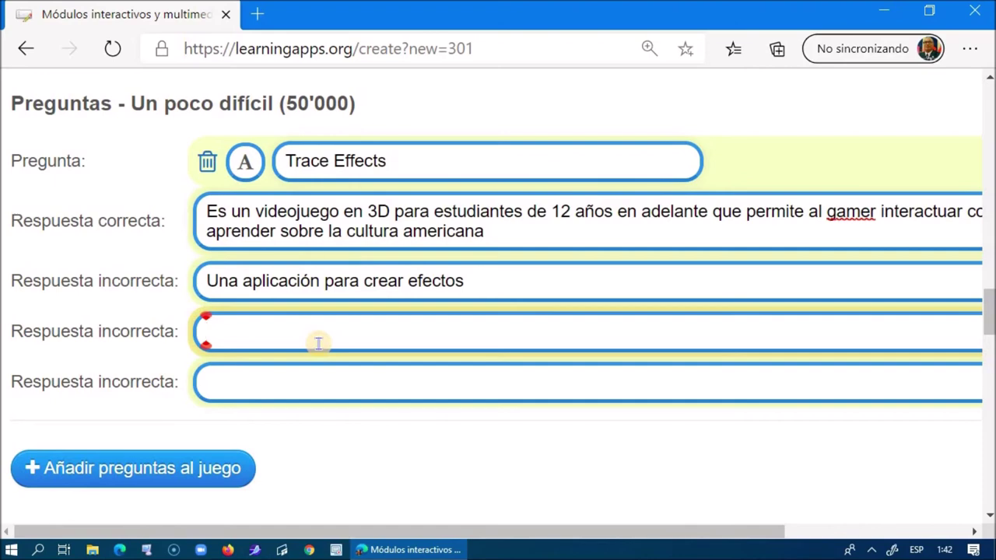
type("Una aplica")
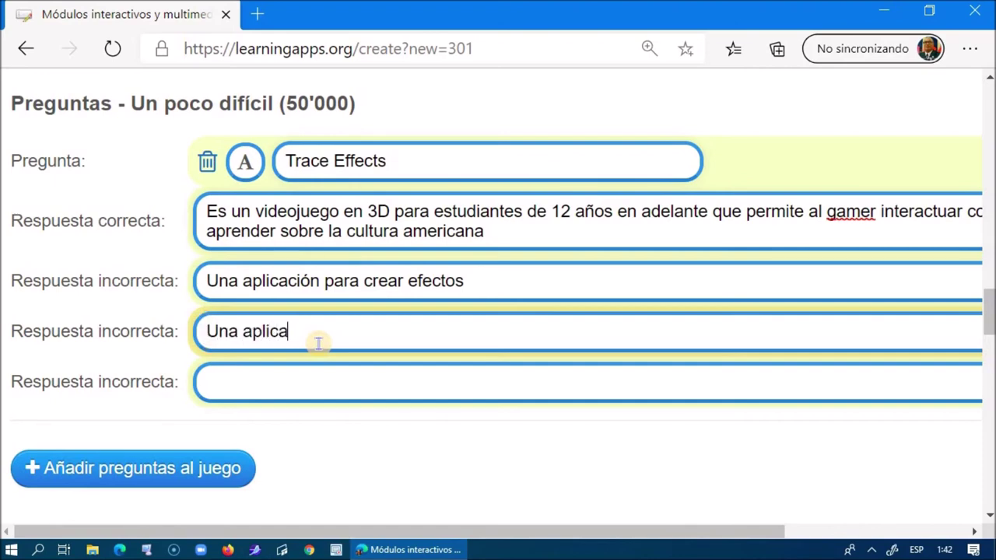
type("ción para ")
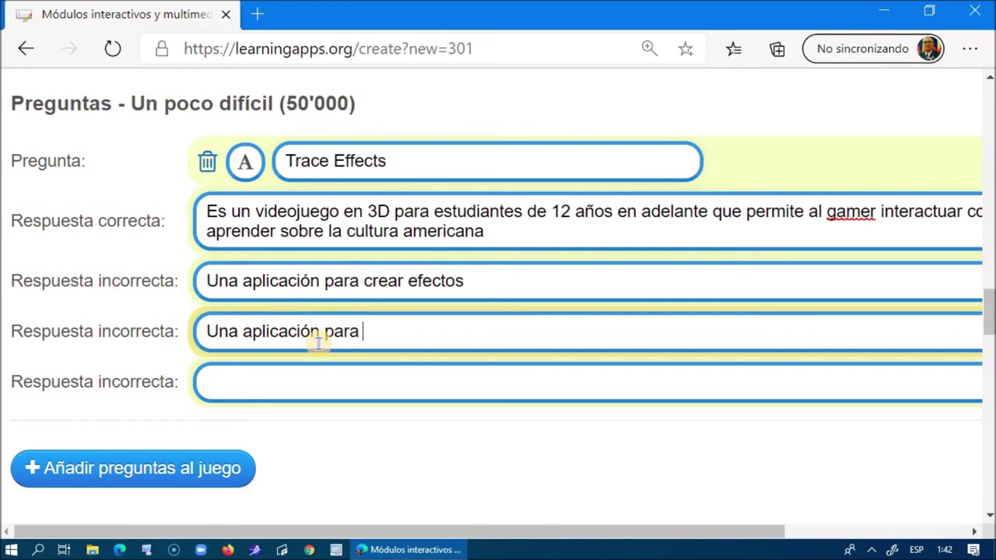
type("editar video")
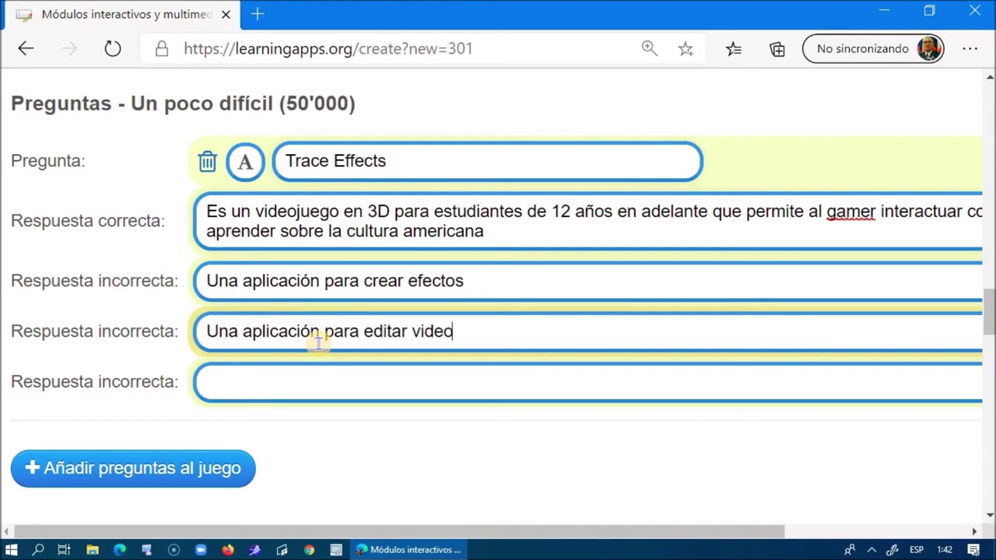
type("s con efectos e")
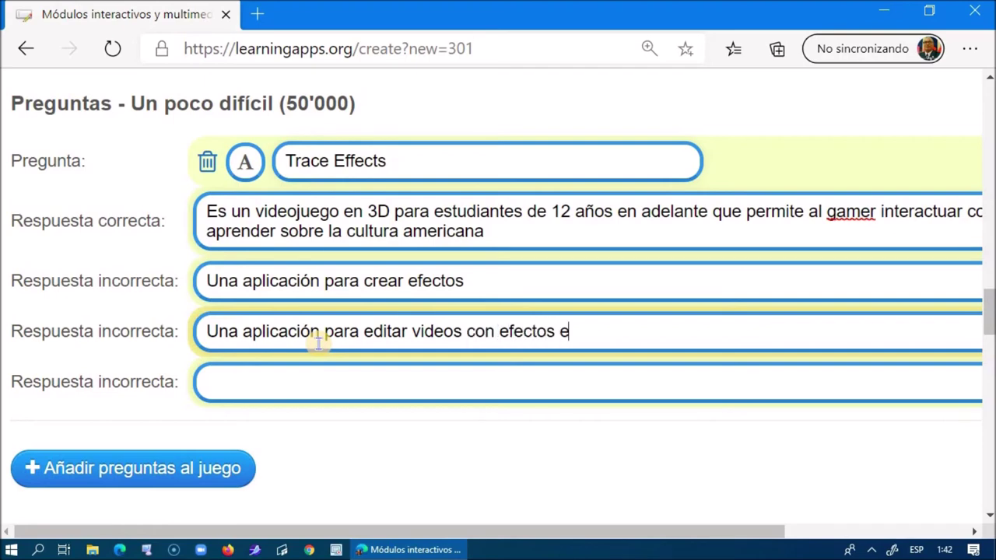
type("speciales")
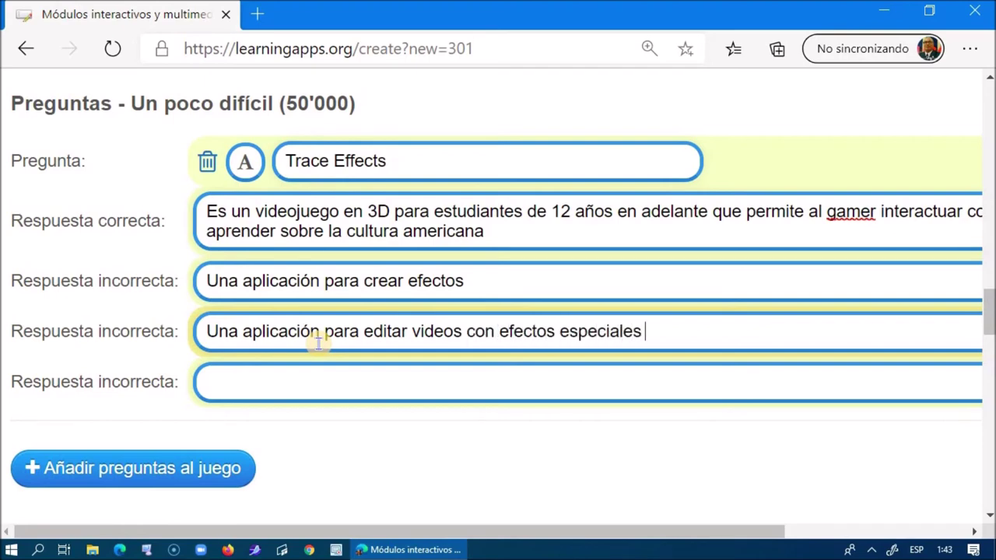
- Enter "Se utiliza para agregar efectos especiales a los videos" as the Trace Effects question's third incorrect answer
left_click(306, 378)
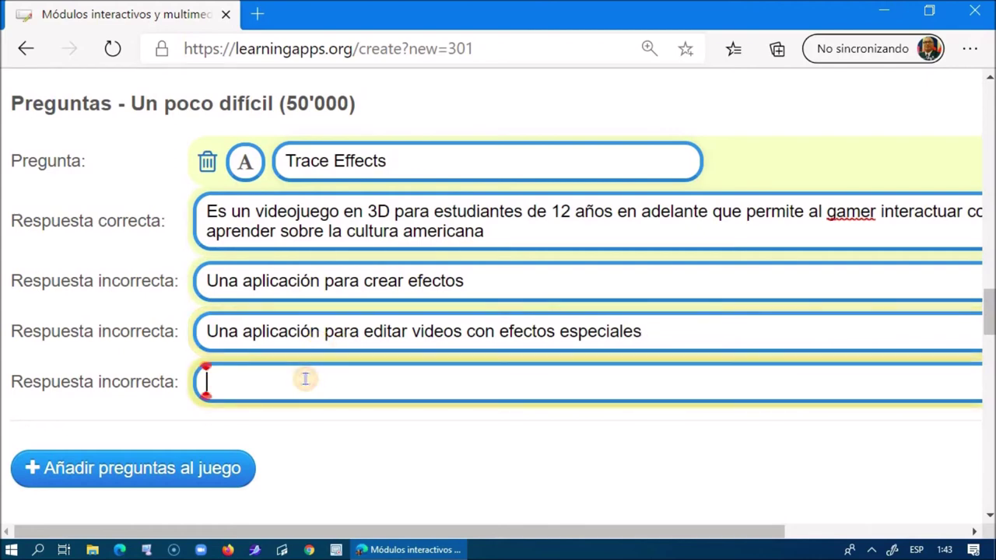
type("Se utiliz")
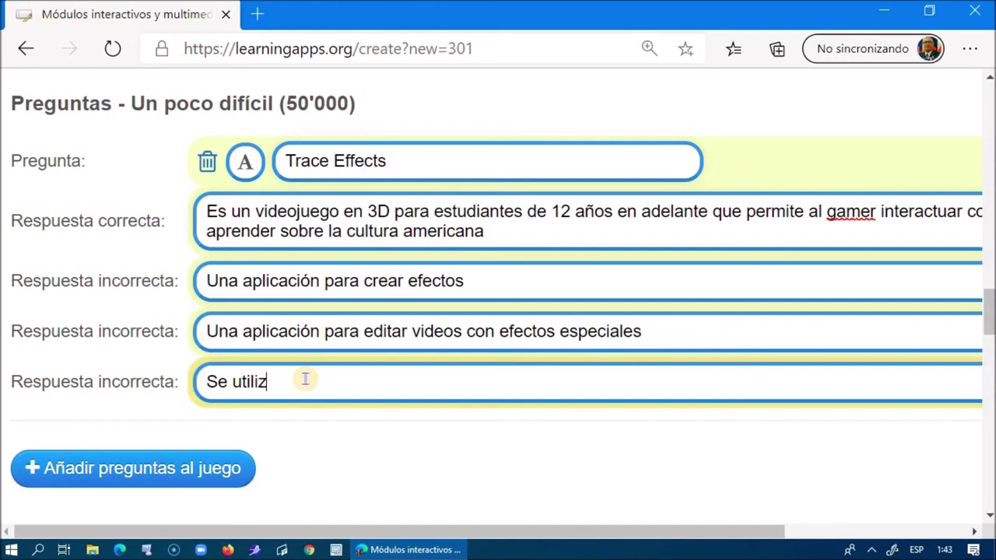
type("a para agregar efectos especiales a los videos")
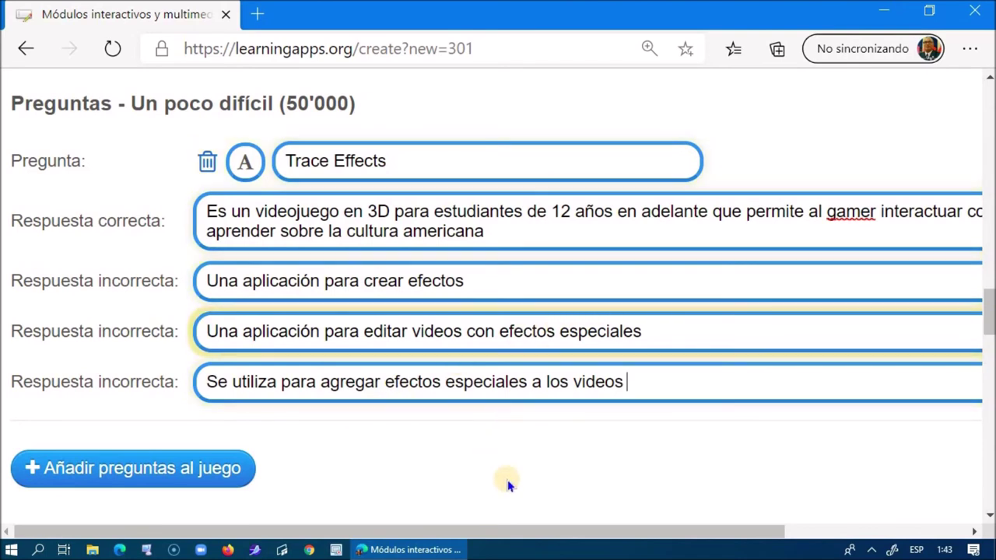
- Review the Trace Effects answers and the remaining form sections, including the Retroalimentación text and the Ayuda field
left_click_drag(655, 531, 905, 533)
left_click_drag(700, 531, 863, 477)
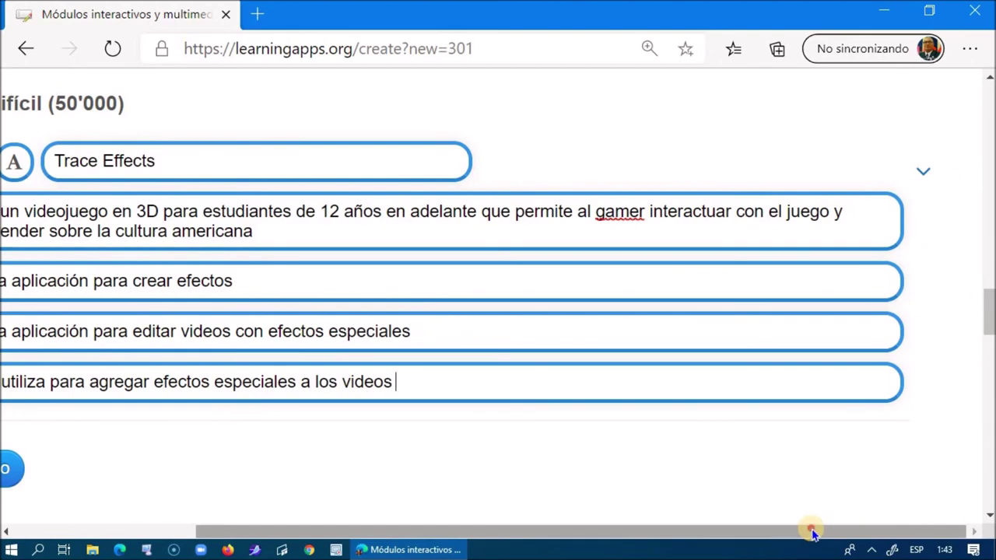
left_click_drag(811, 531, 478, 529)
scroll(555, 392, "down", 3)
scroll(506, 393, "down", 10)
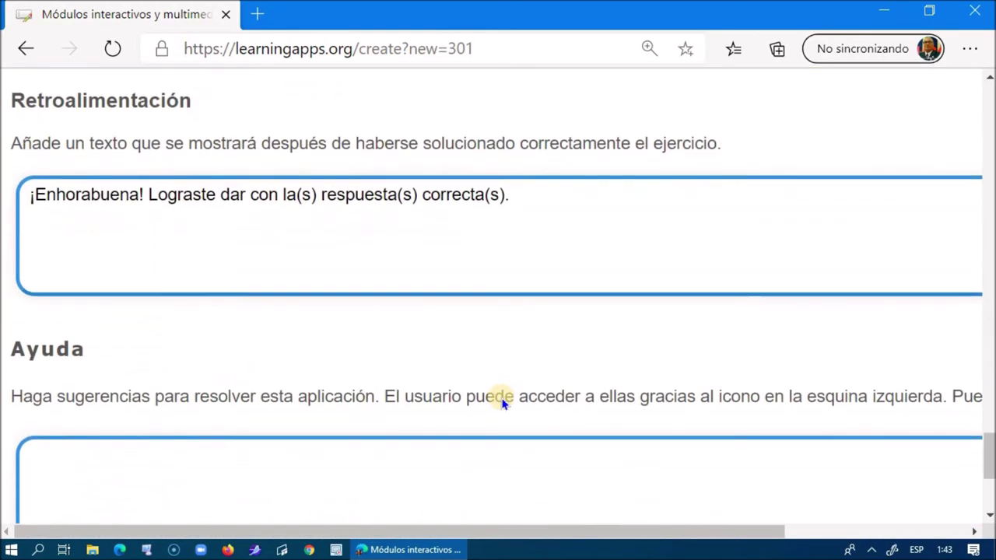
scroll(502, 400, "up", 3)
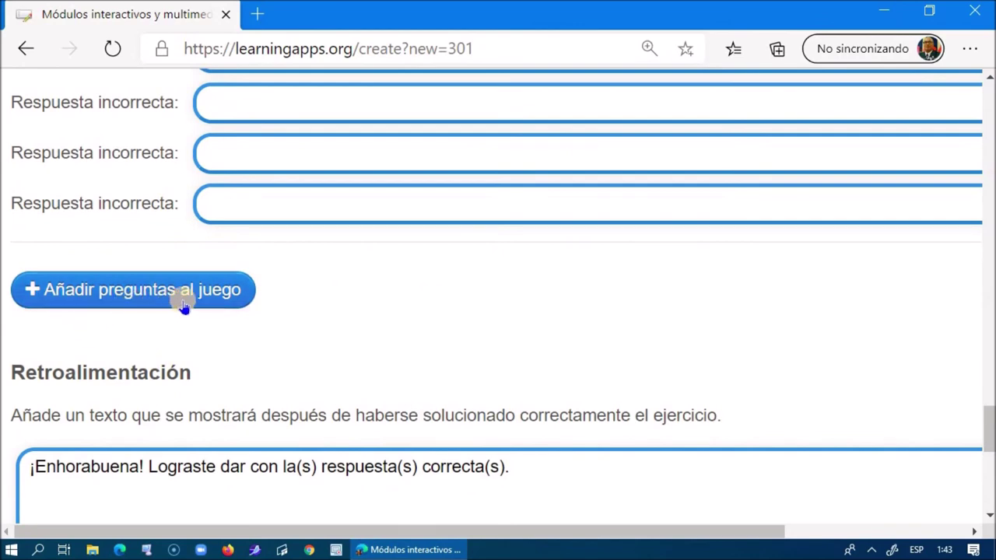
scroll(460, 322, "down", 3)
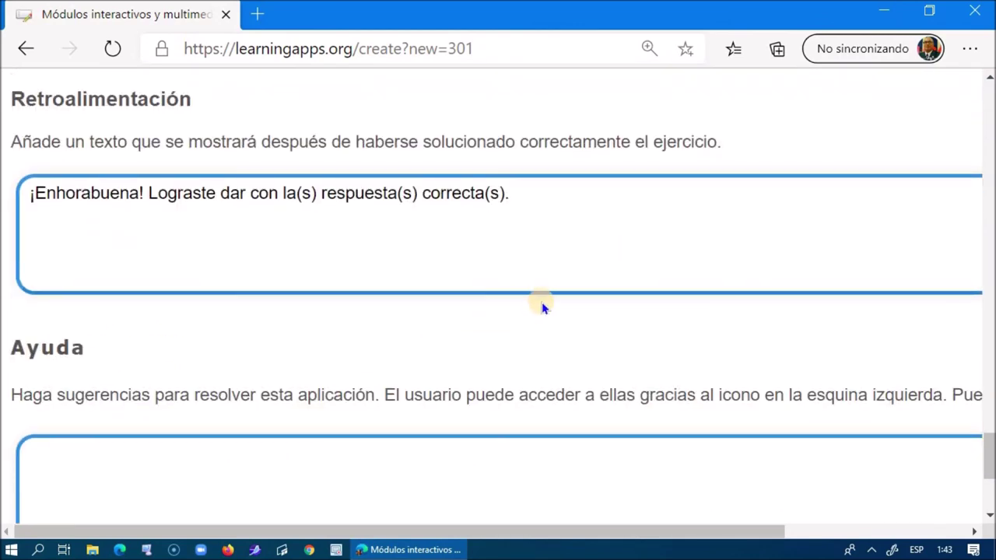
scroll(545, 301, "down", 2)
scroll(440, 251, "up", 3)
left_click(101, 301)
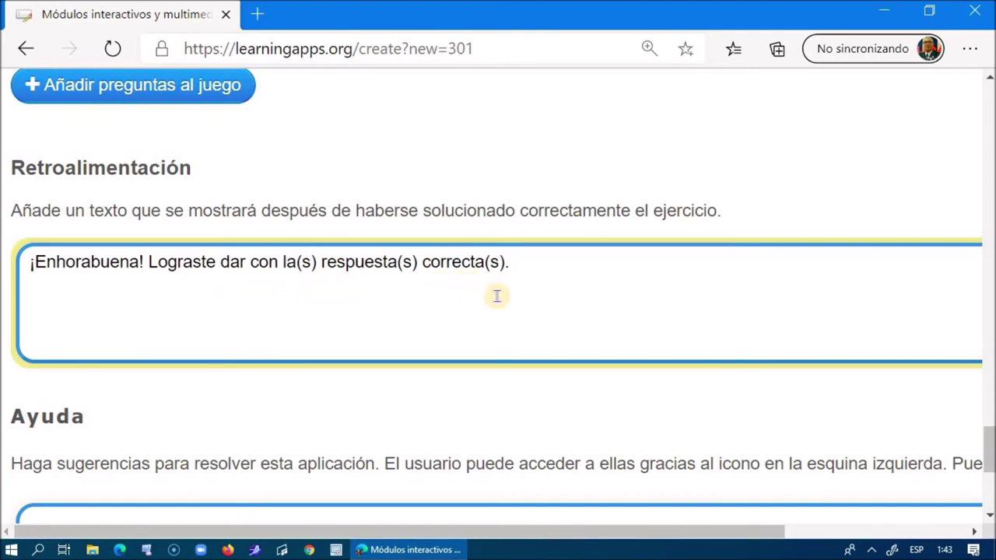
- Leave the Ayuda hint blank, finish editing the quiz and show its preview
scroll(489, 300, "down", 4)
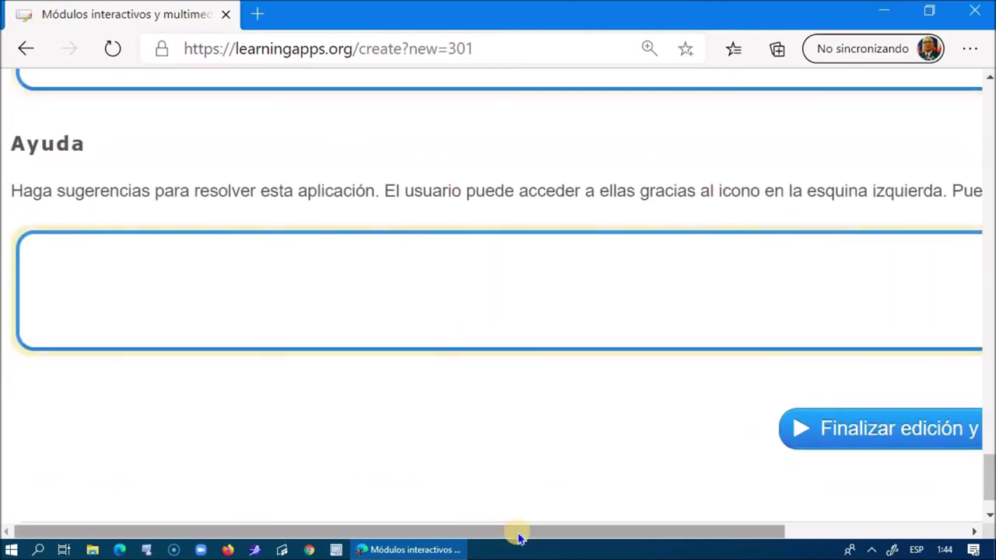
left_click_drag(519, 535, 528, 531)
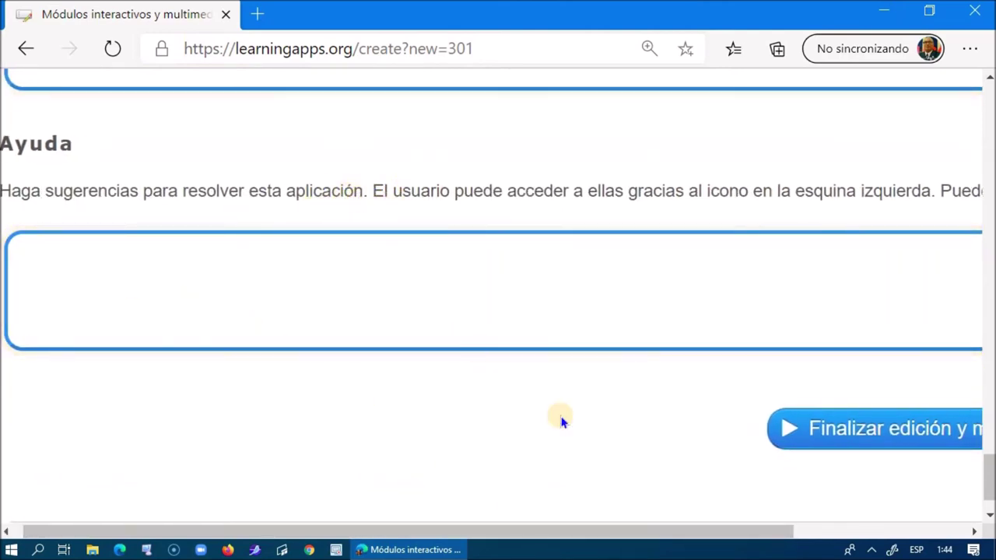
left_click_drag(556, 535, 805, 531)
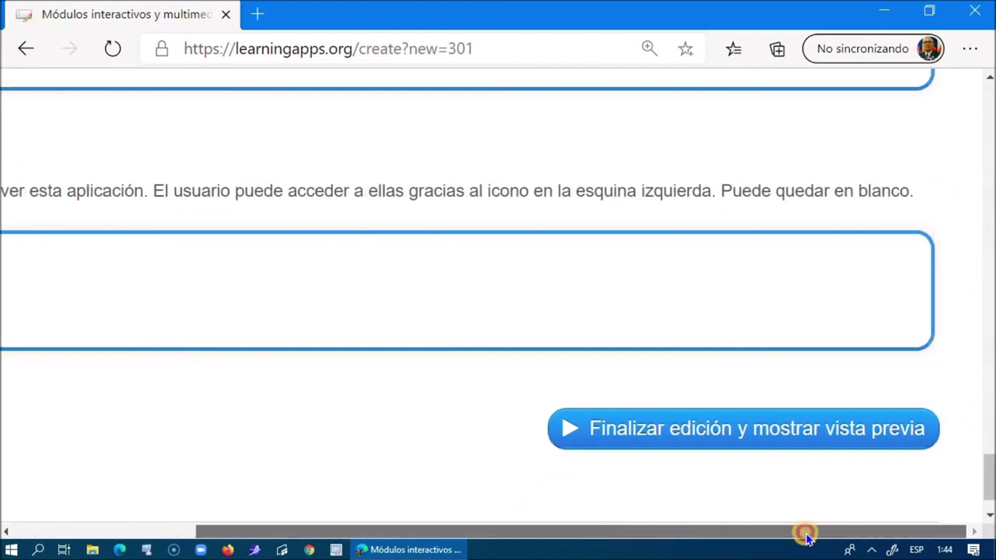
left_click(691, 439)
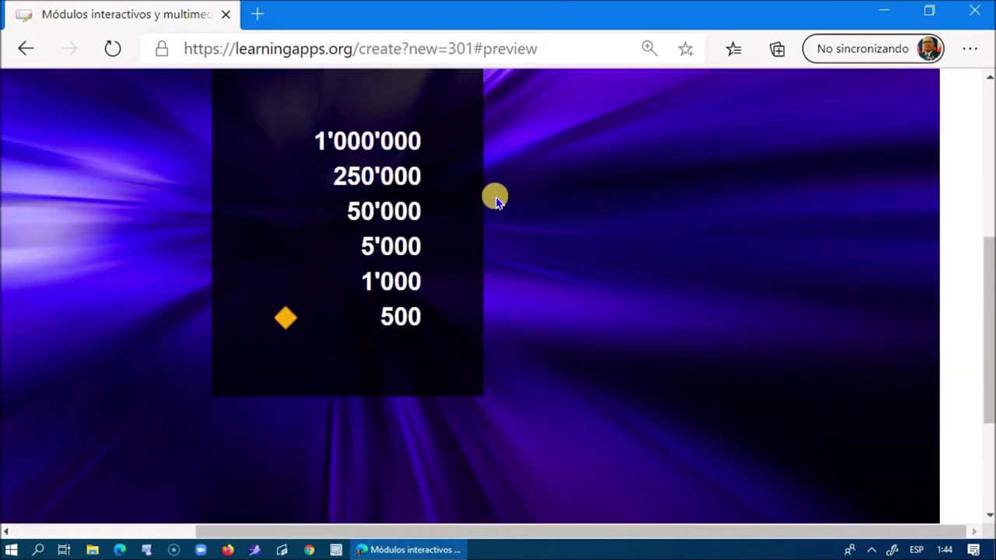
- Look over the quiz preview and its answer options, and reduce the browser's page zoom
scroll(473, 213, "up", 5)
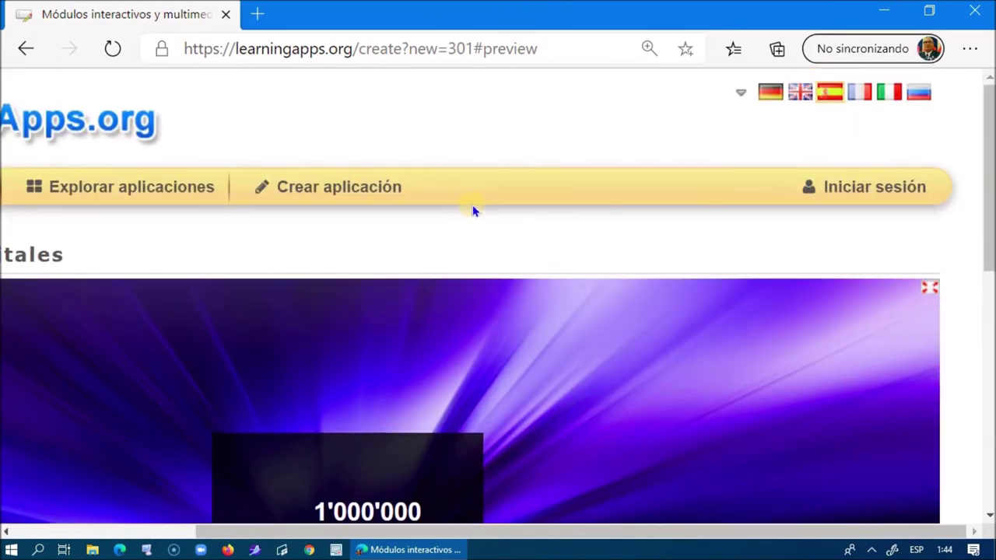
scroll(455, 211, "down", 5)
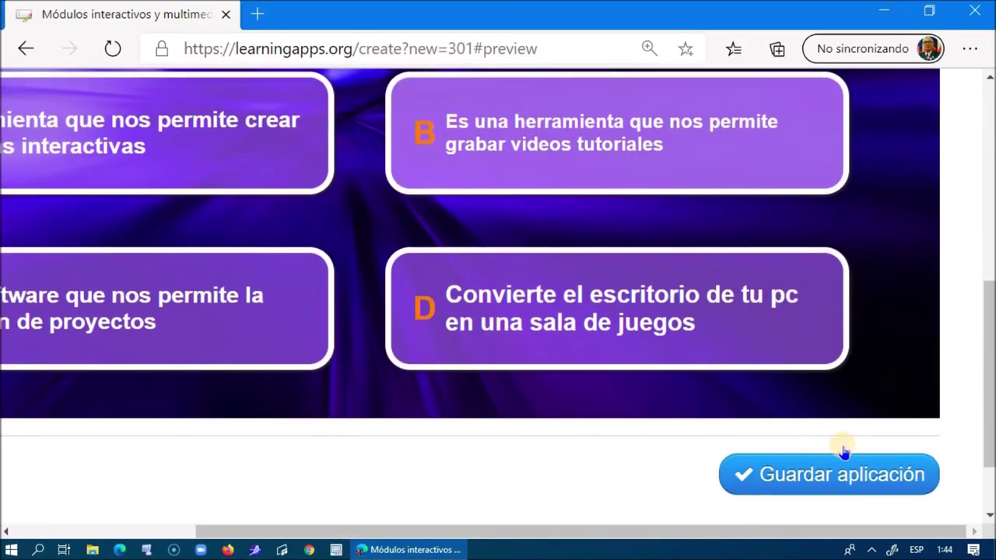
left_click_drag(783, 529, 642, 527)
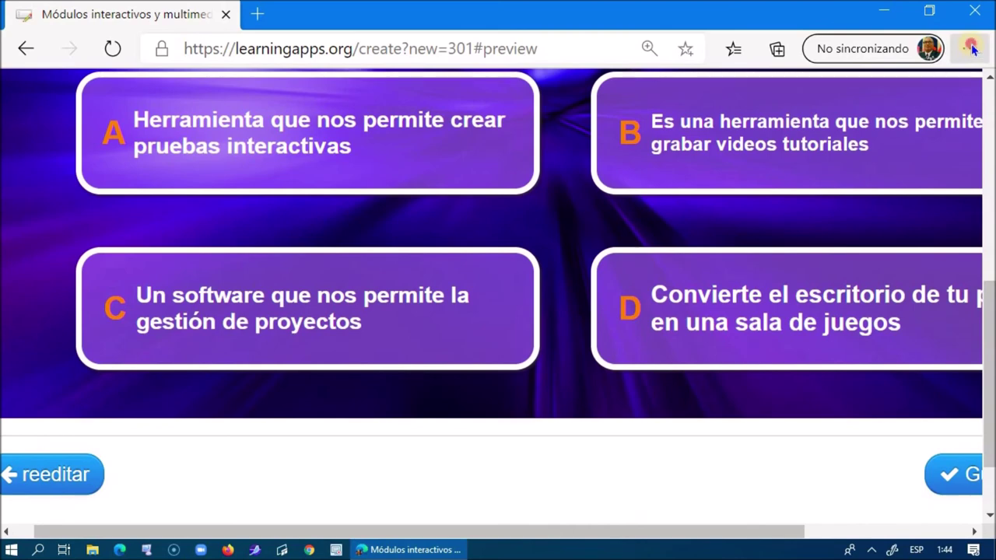
left_click(969, 48)
left_click(791, 150)
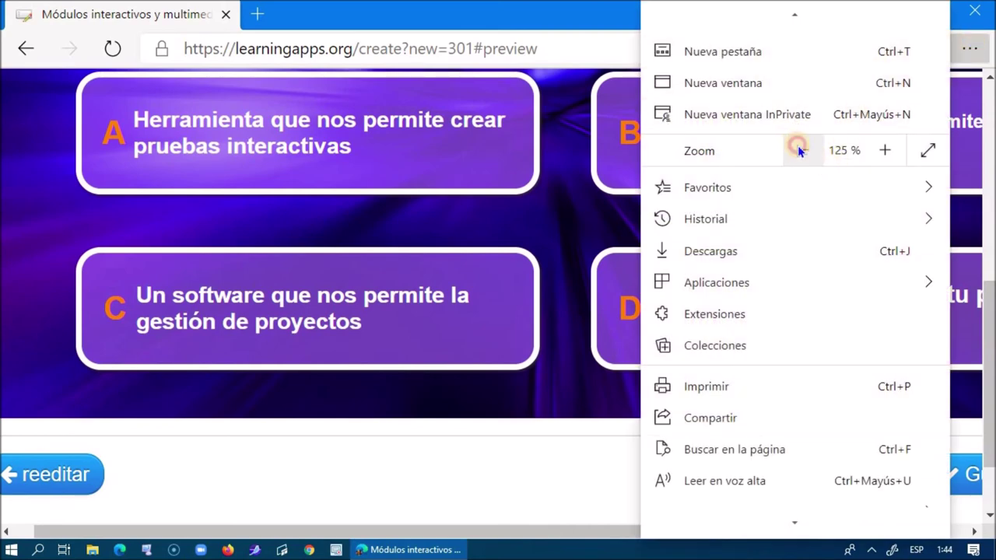